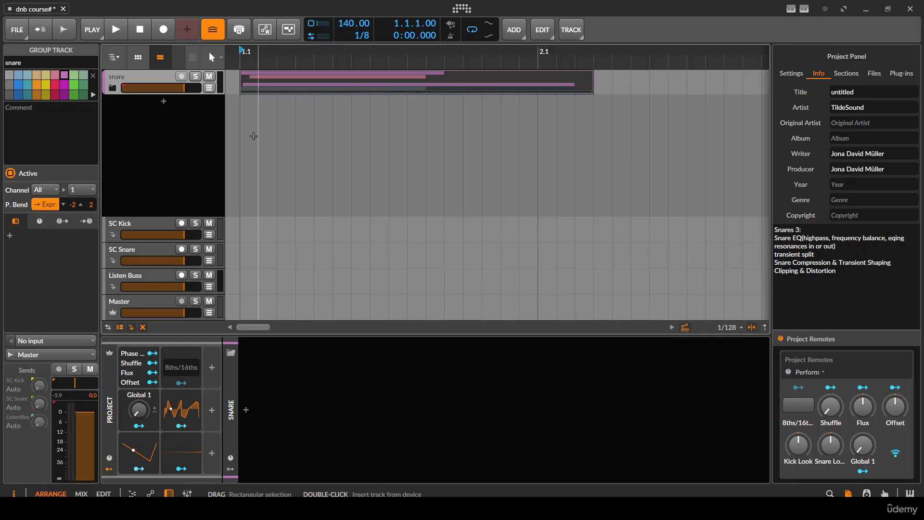
- Select the snare group's clips in the arranger and play them back from the start
scroll(253, 136, "down", 2)
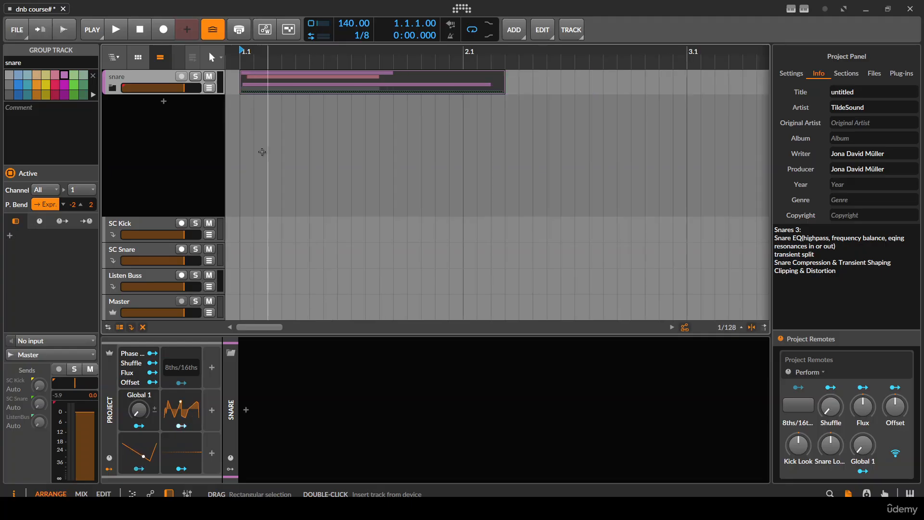
scroll(256, 149, "down", 2)
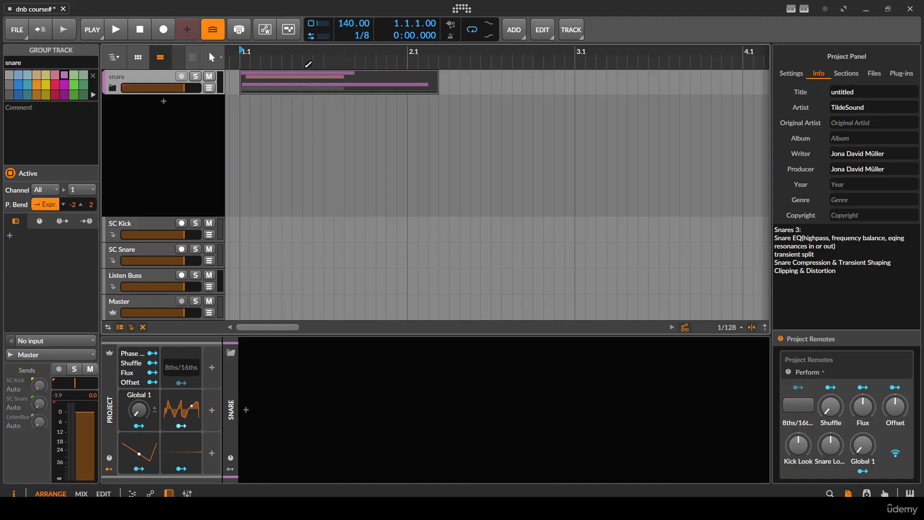
scroll(442, 94, "up", 2)
scroll(240, 96, "down", 1)
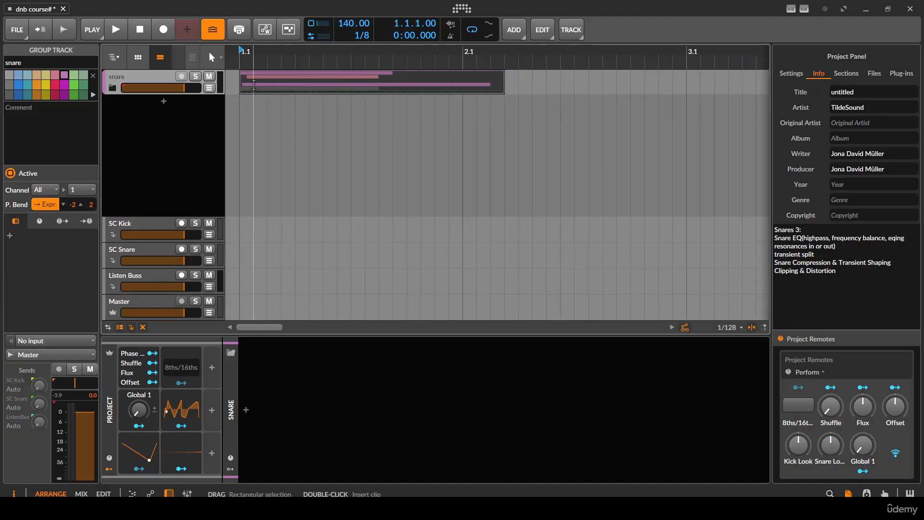
left_click(258, 76)
key("space")
scroll(230, 84, "up", 1)
key("space")
scroll(230, 84, "up", 1)
key("space")
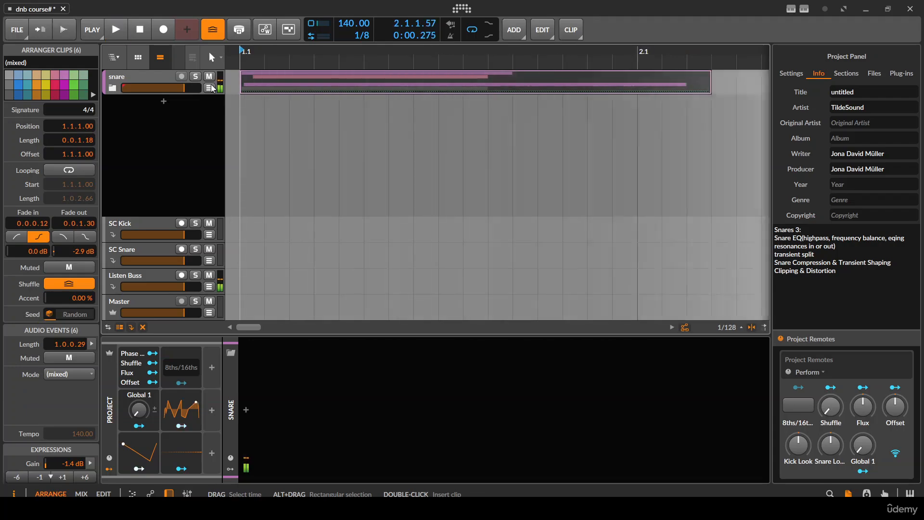
key("space")
- Insert an EQ+ device on the snare group track
left_click(146, 77)
left_click(245, 409)
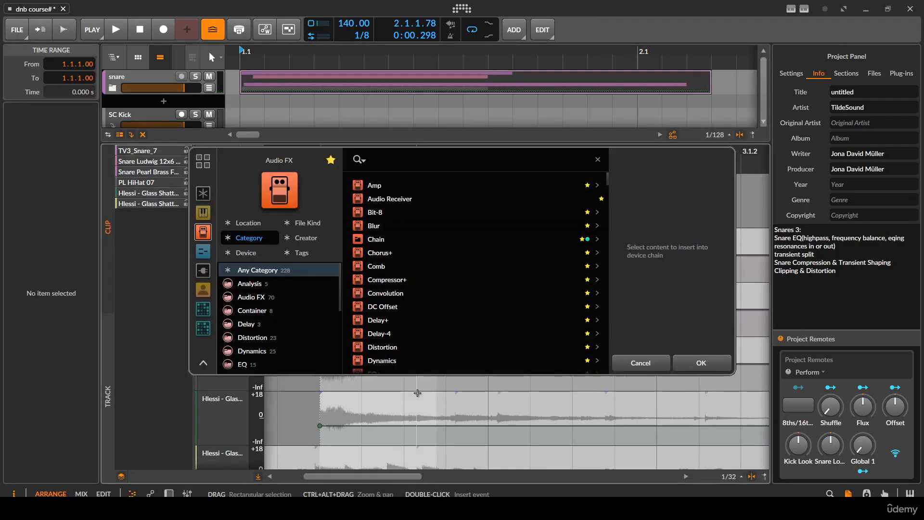
left_click(631, 363)
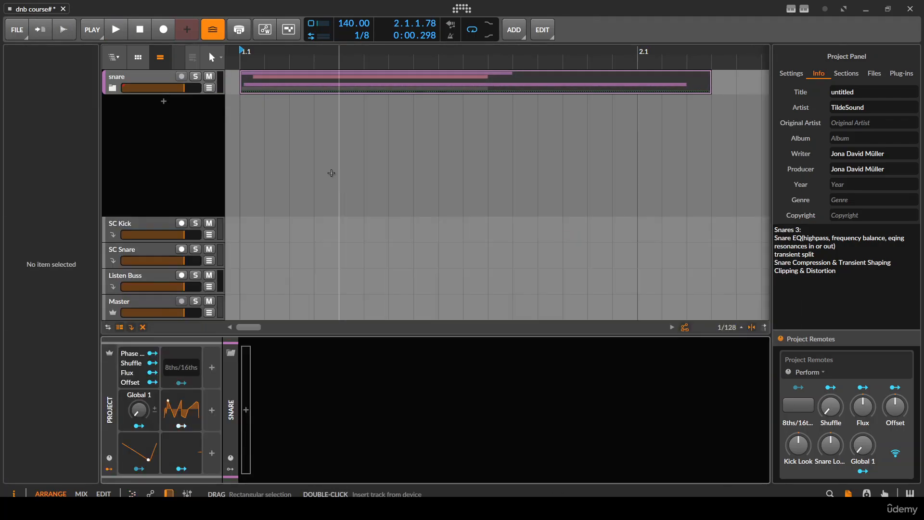
left_click(246, 410)
type("eq")
left_click(435, 145)
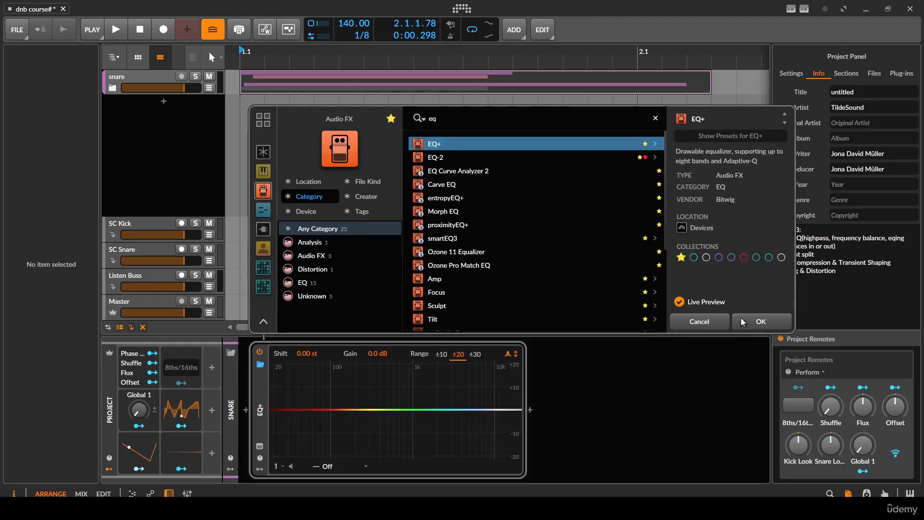
left_click(745, 323)
- Select the snare group's clips and show the EQ+ analyzer settings
scroll(481, 144, "down", 2)
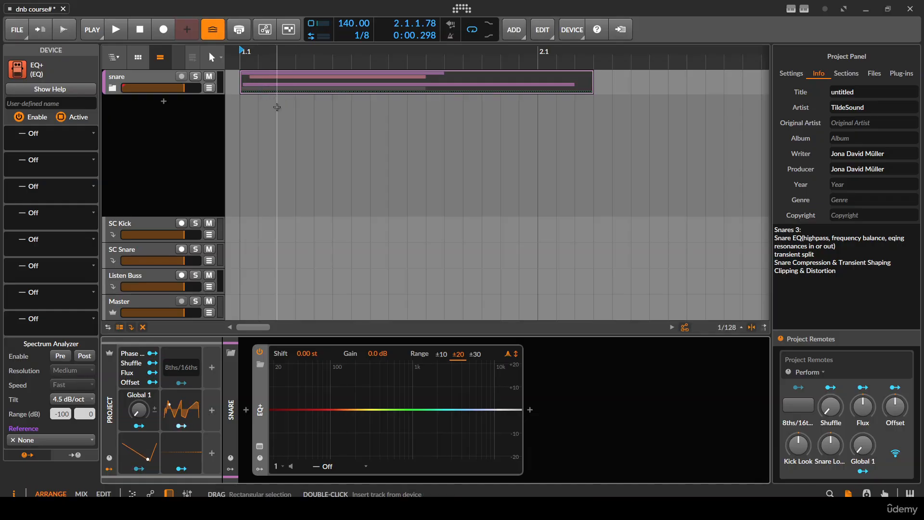
scroll(267, 175, "up", 2)
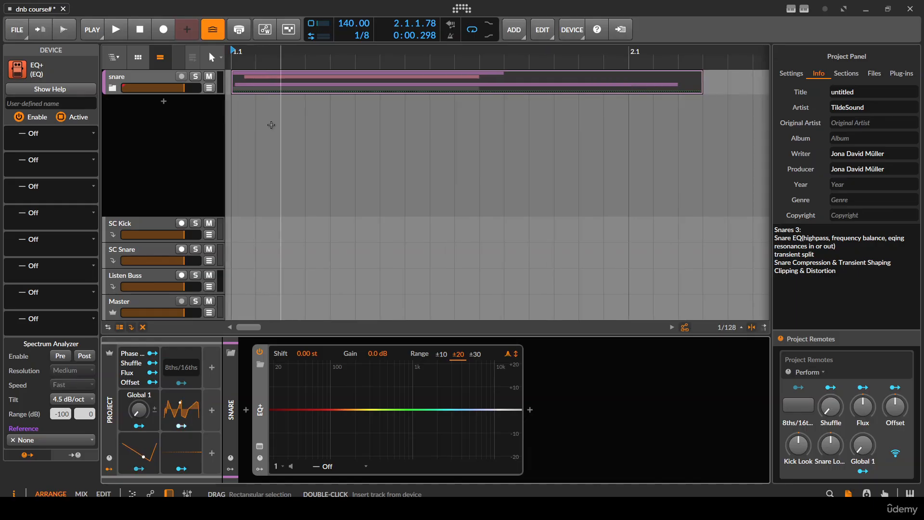
scroll(255, 75, "down", 2)
left_click(254, 73)
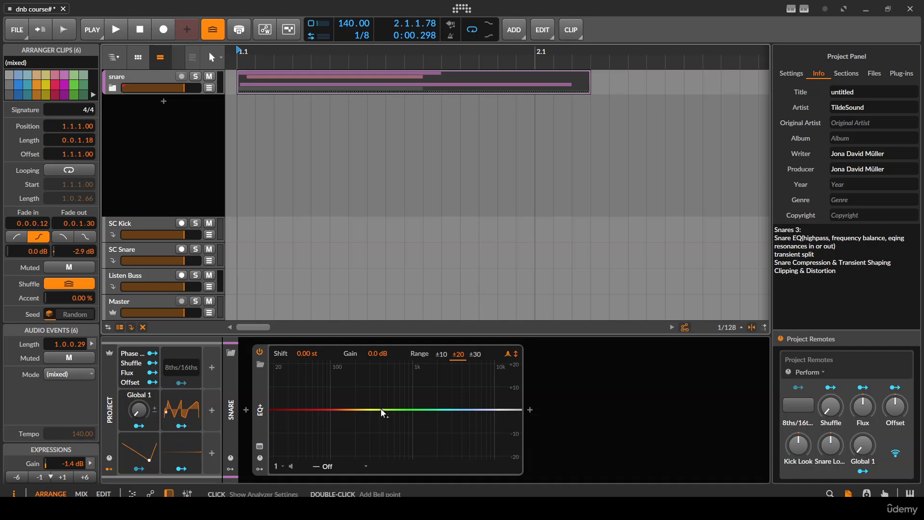
left_click(373, 387)
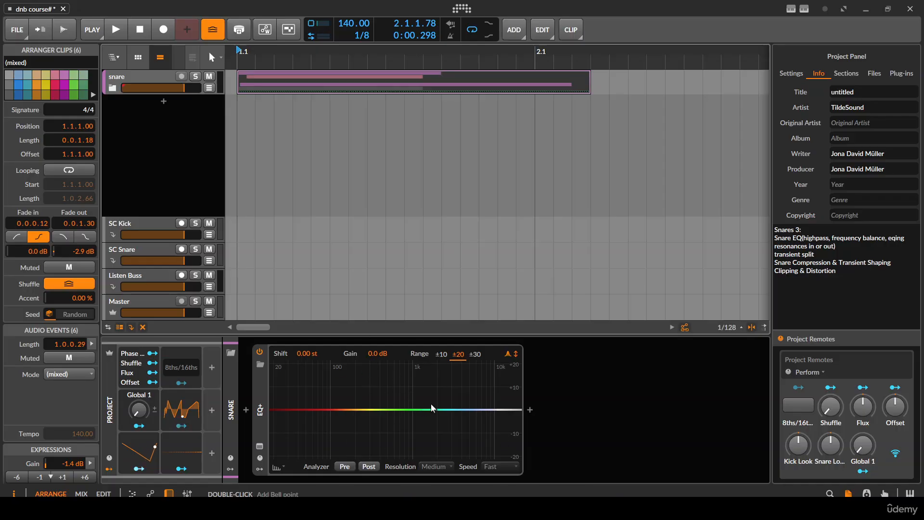
- Audition the snare group repeatedly with the flat EQ+ to judge its frequency balance
scroll(335, 156, "down", 1)
scroll(248, 94, "up", 2)
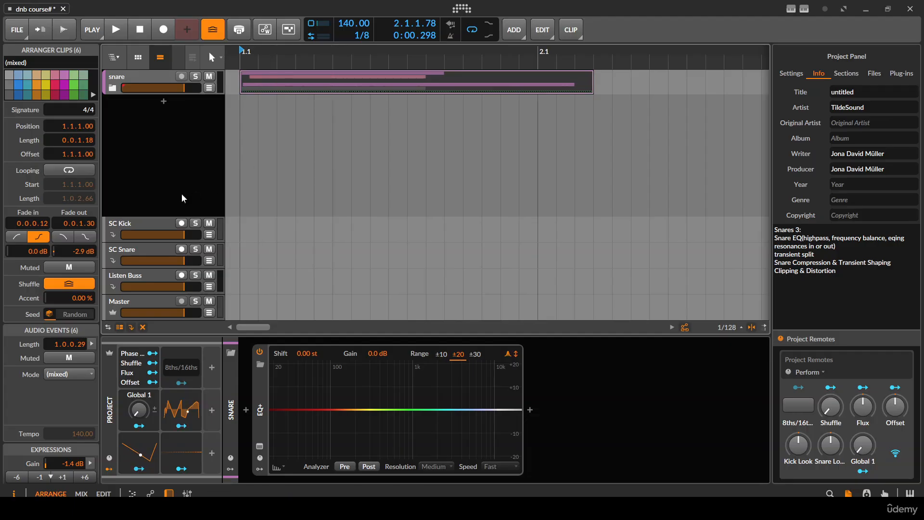
scroll(235, 83, "up", 1)
scroll(236, 83, "down", 1)
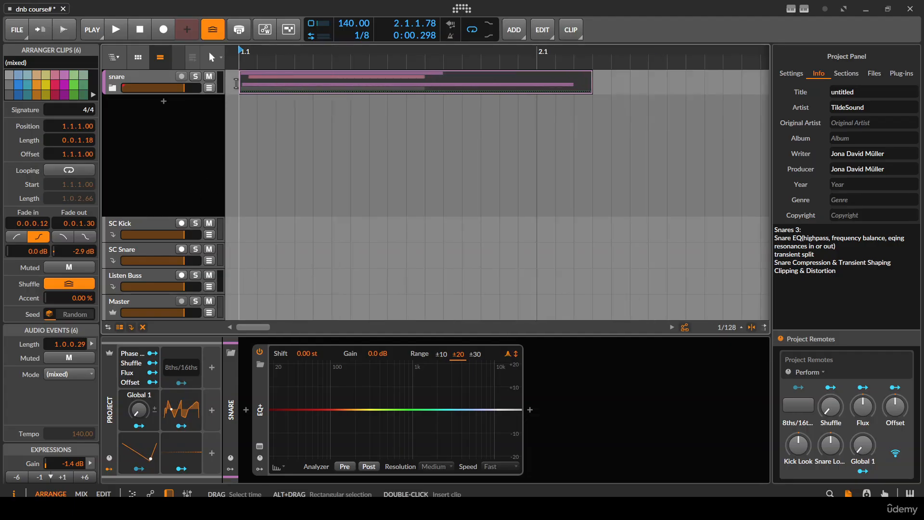
key("space")
key("space")
key("space")
key("space")
key("space")
key("space")
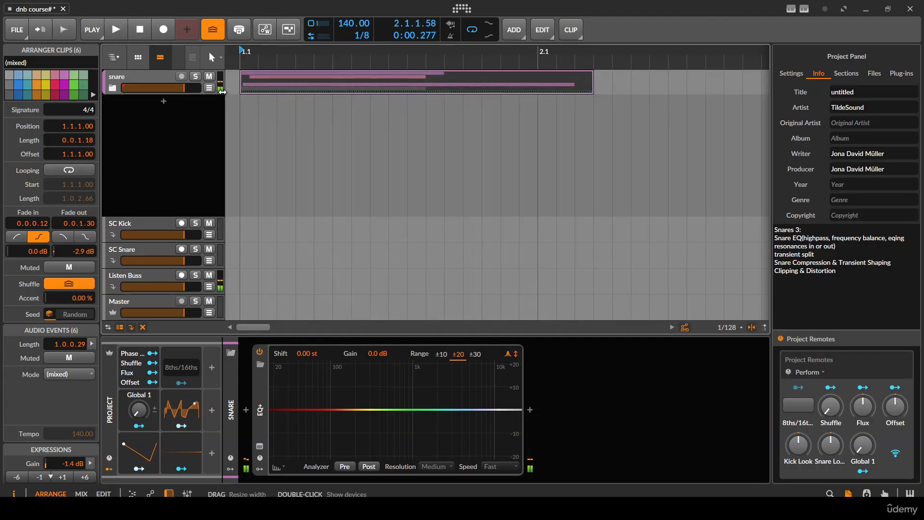
key("space")
key("space")
key("space")
key("space")
key("space")
key("space")
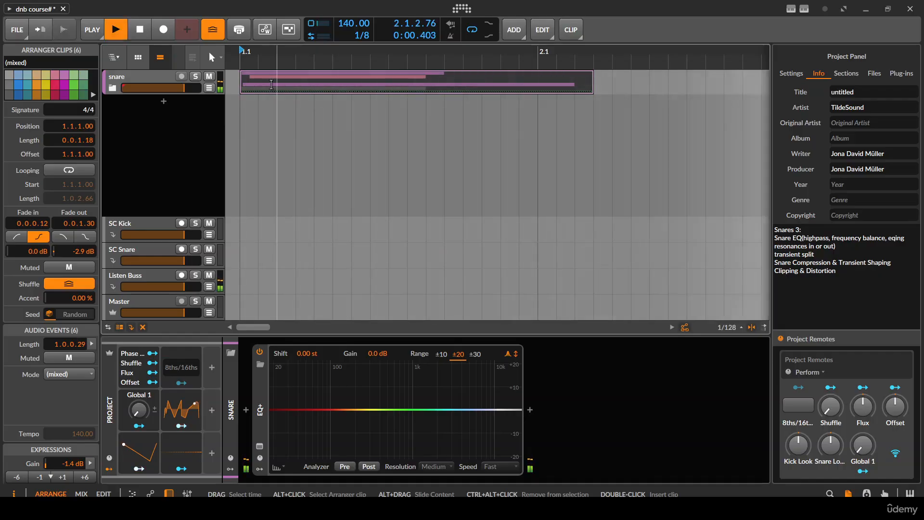
key("space")
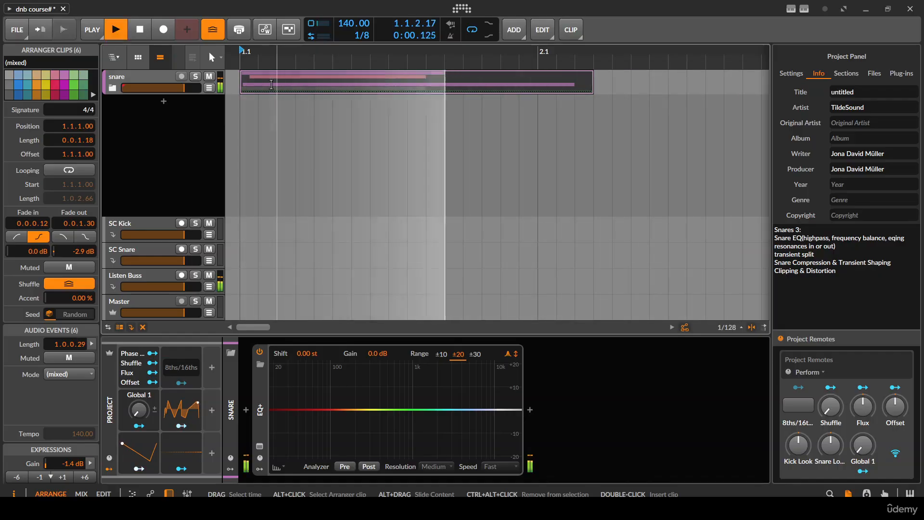
key("space")
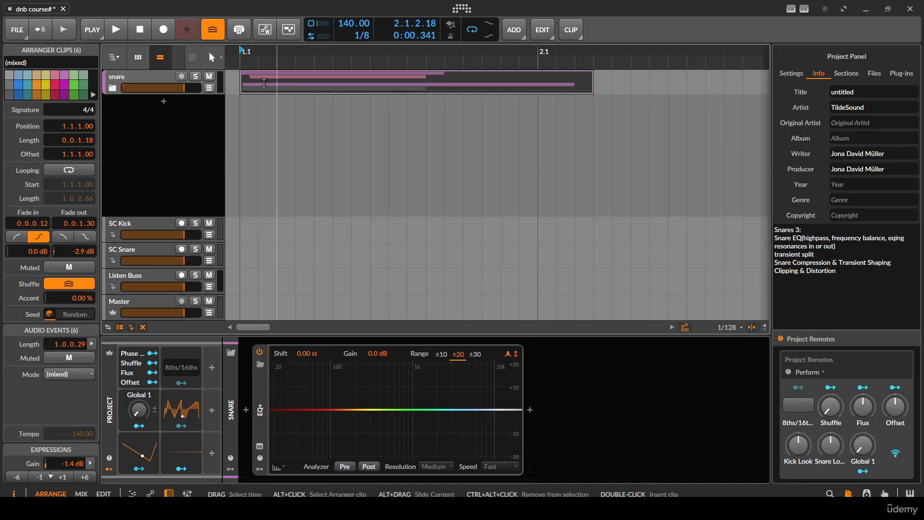
- Expand the snare group and audition its Test Tone, Replacer, Blur and Audio 3 tracks in solo one after another
left_click(113, 87)
scroll(199, 235, "down", 2)
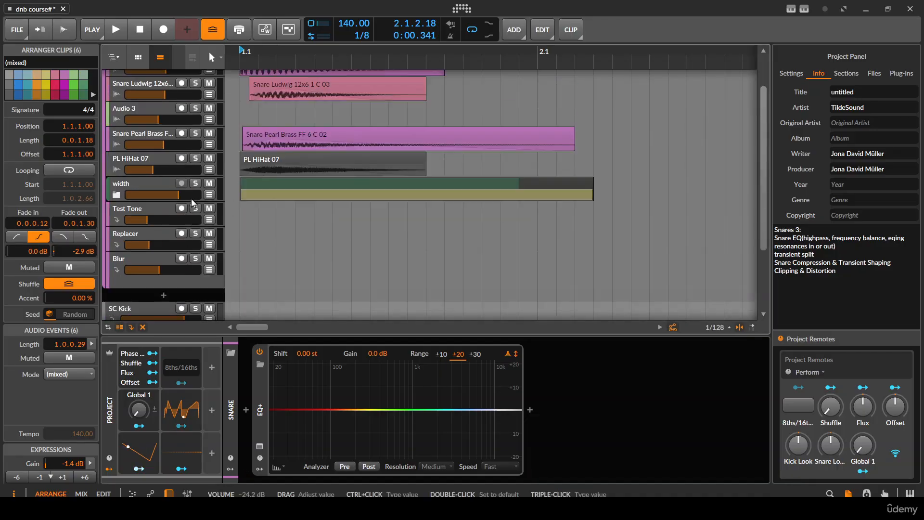
left_click(194, 207)
key("space")
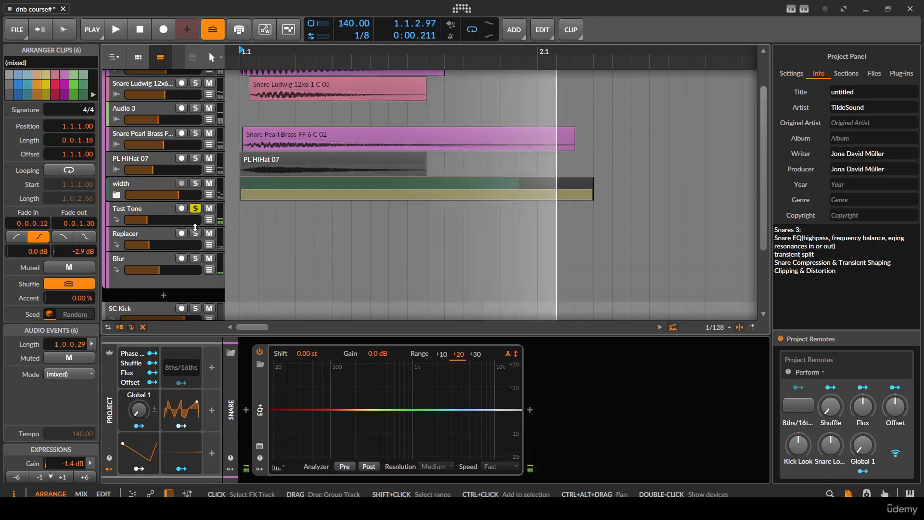
left_click(195, 233)
left_click(194, 258)
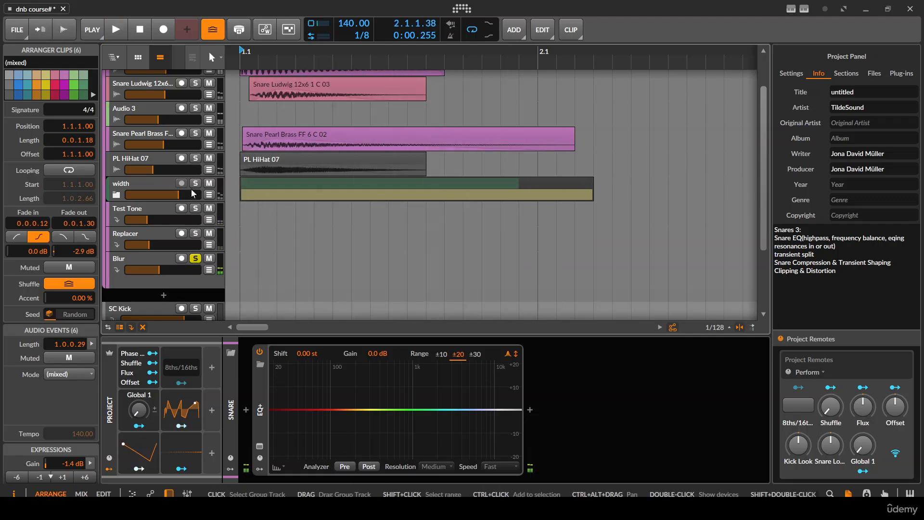
scroll(192, 194, "up", 2)
scroll(207, 237, "down", 4)
scroll(210, 179, "up", 4)
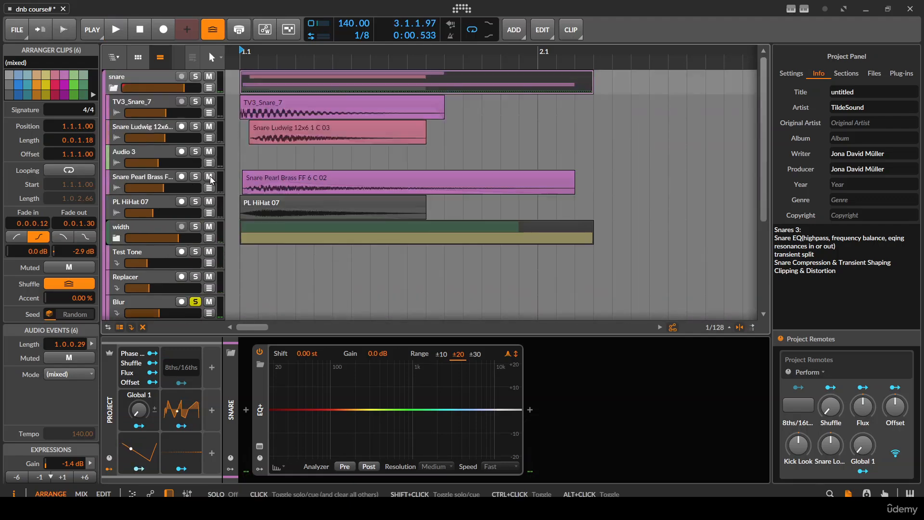
left_click(198, 150)
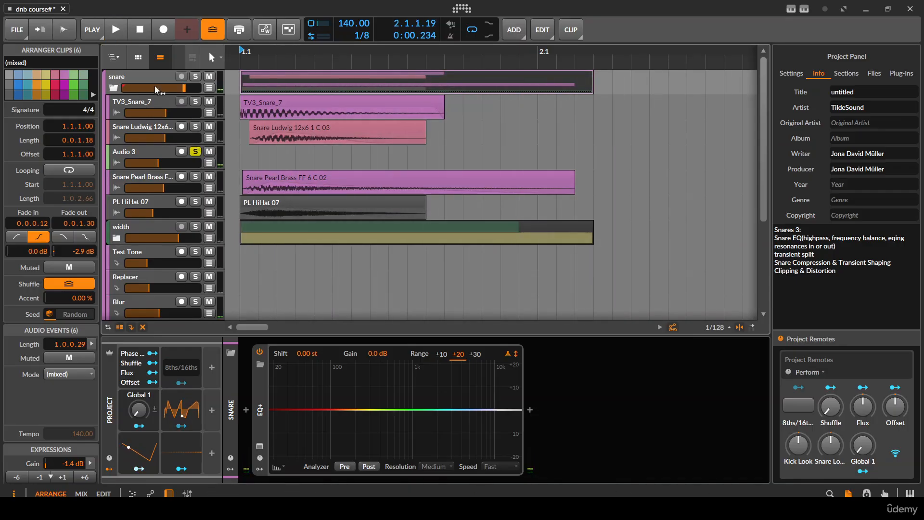
- Solo the whole snare group, collapse its child tracks and play it back
left_click(195, 76)
left_click(140, 76)
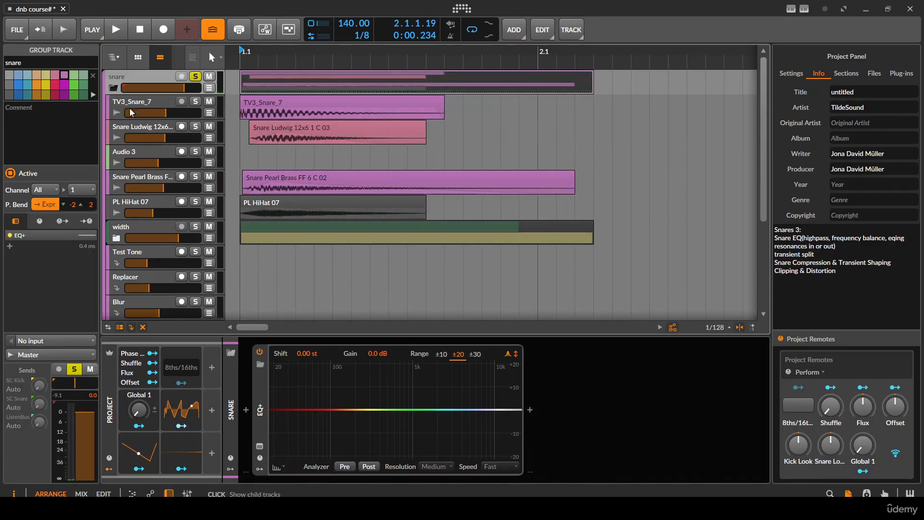
left_click(113, 88)
key("space")
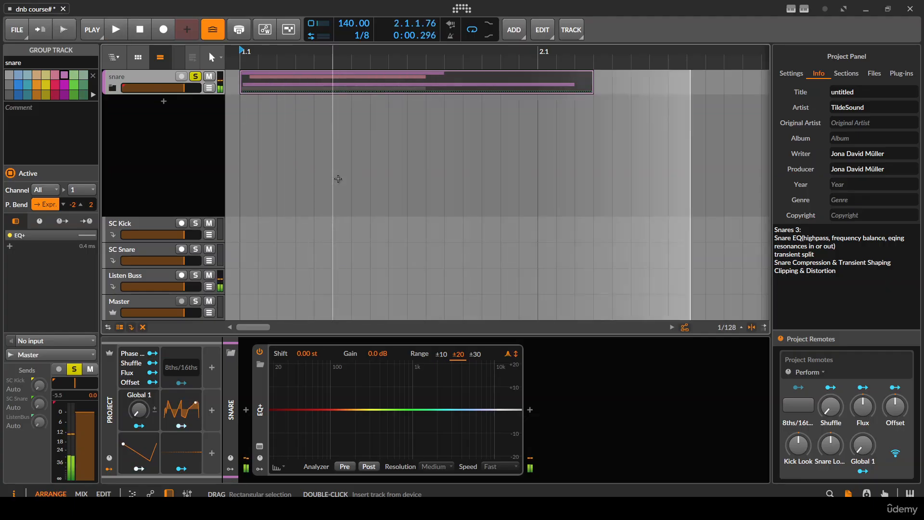
key("space")
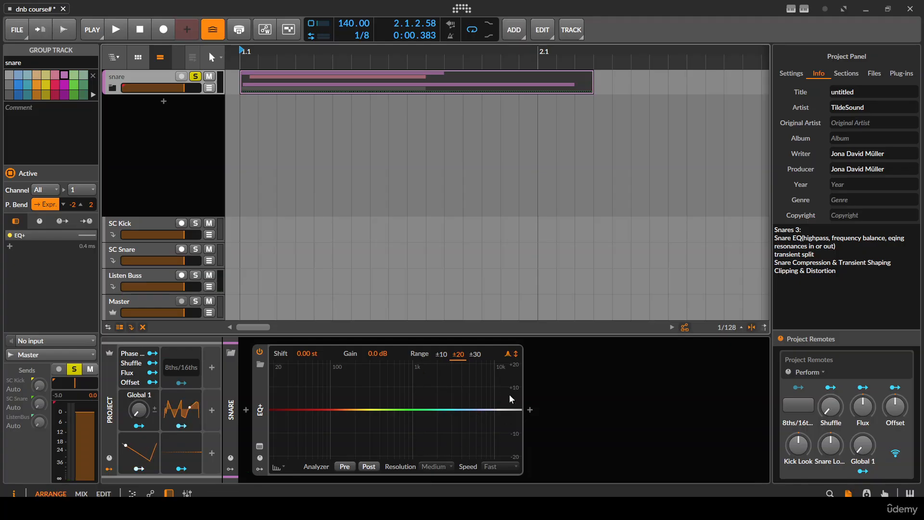
- Add a bell cut of about -3.7 dB at about 5.97 kHz in EQ+ while auditioning the snare
left_click_drag(448, 412, 479, 426)
key("space")
key("space")
key("space")
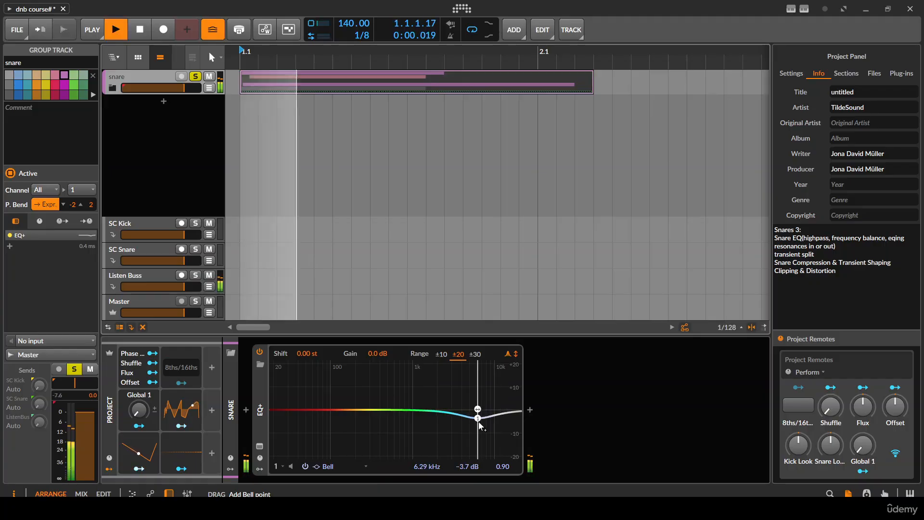
left_click_drag(479, 424, 477, 426)
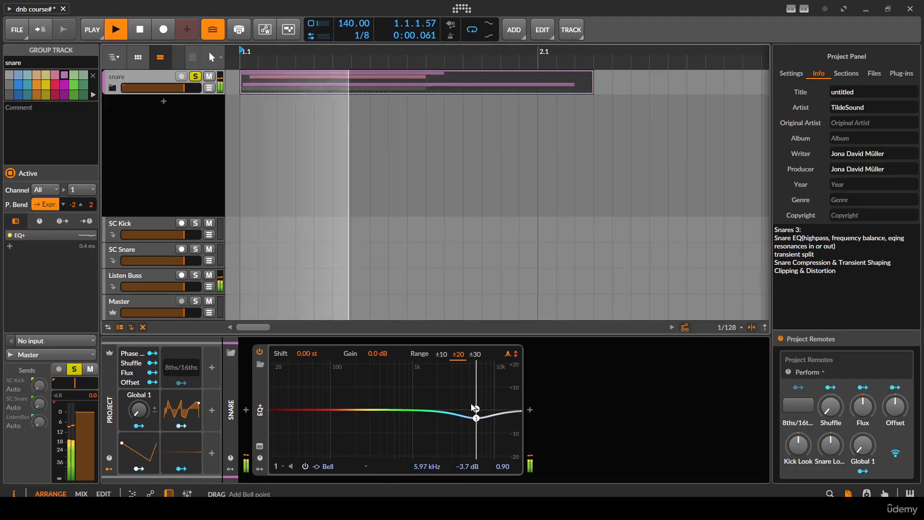
key("space")
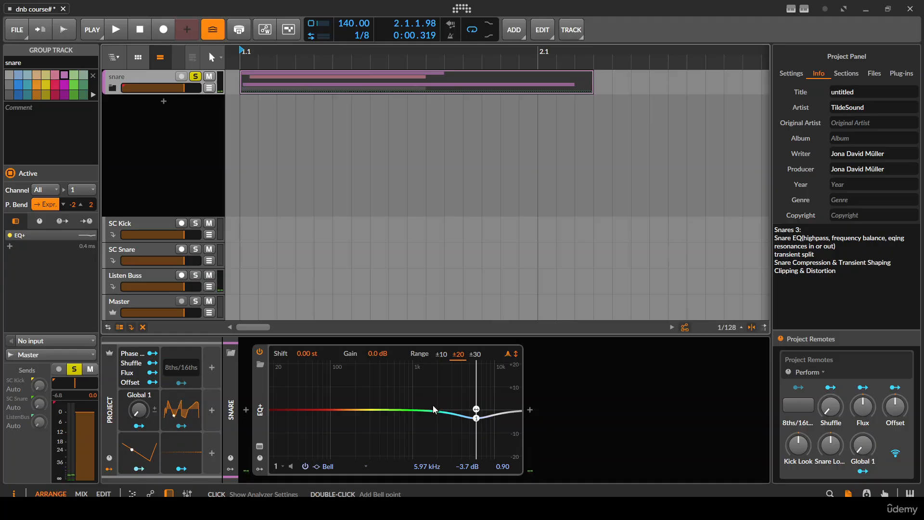
- Add a second bell boost of about +6.4 dB at about 2.40 kHz, widen its Q to 0.45 and audition the snare
left_click_drag(429, 409, 445, 396)
key("space")
key("space")
scroll(441, 396, "down", 5)
key("space")
key("space")
key("space")
key("space")
key("space")
key("space")
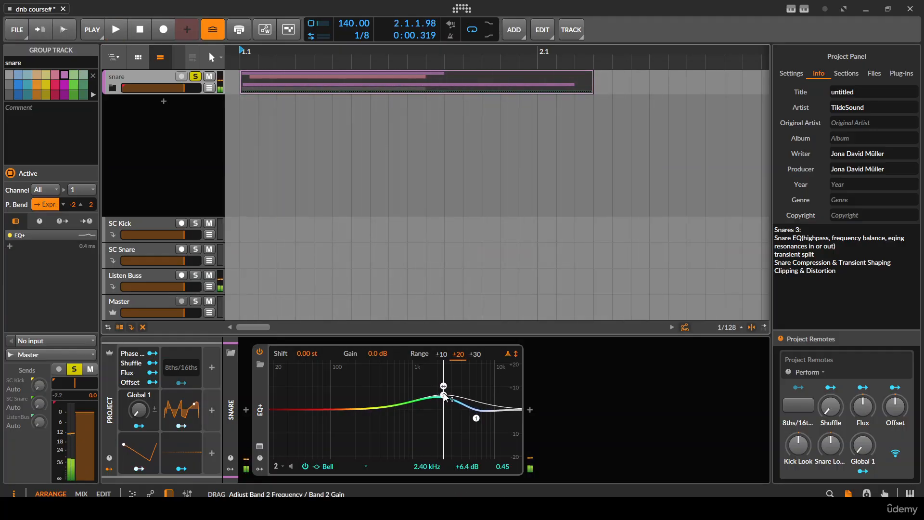
key("space")
key("space")
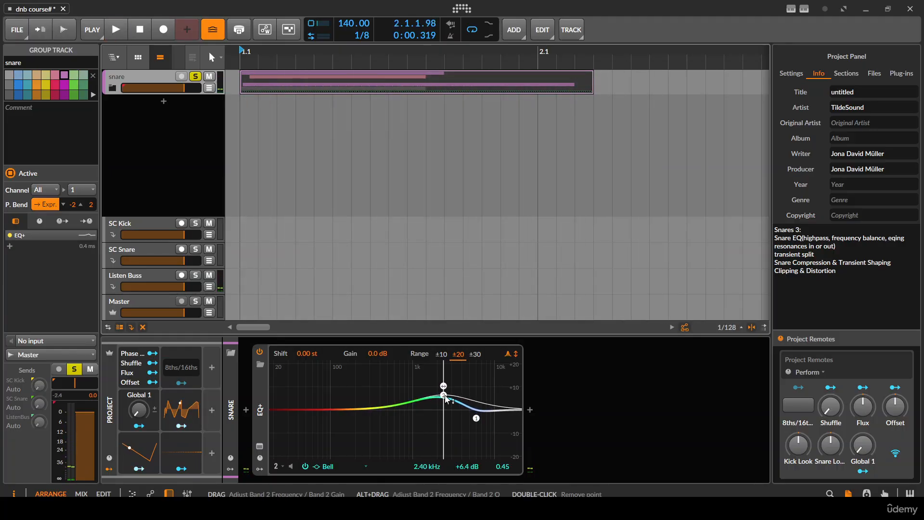
- Compare narrower and wider Q values on the 2.40 kHz bell during playback, ending at a Q of 0.63
scroll(445, 396, "up", 3)
scroll(445, 397, "up", 5)
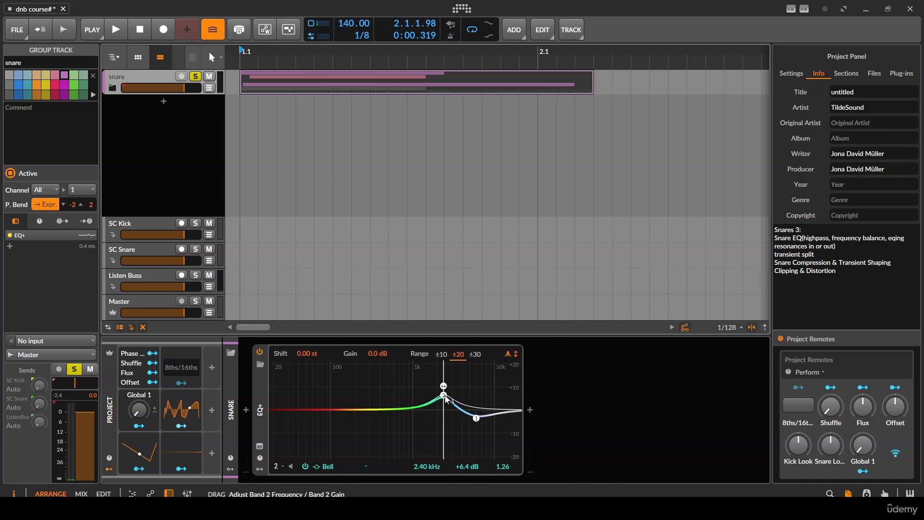
scroll(444, 396, "up", 3)
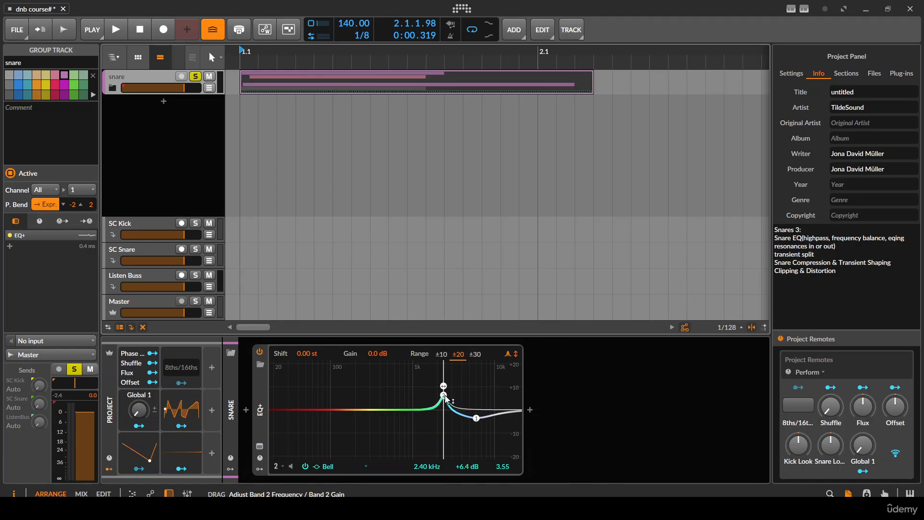
key("space")
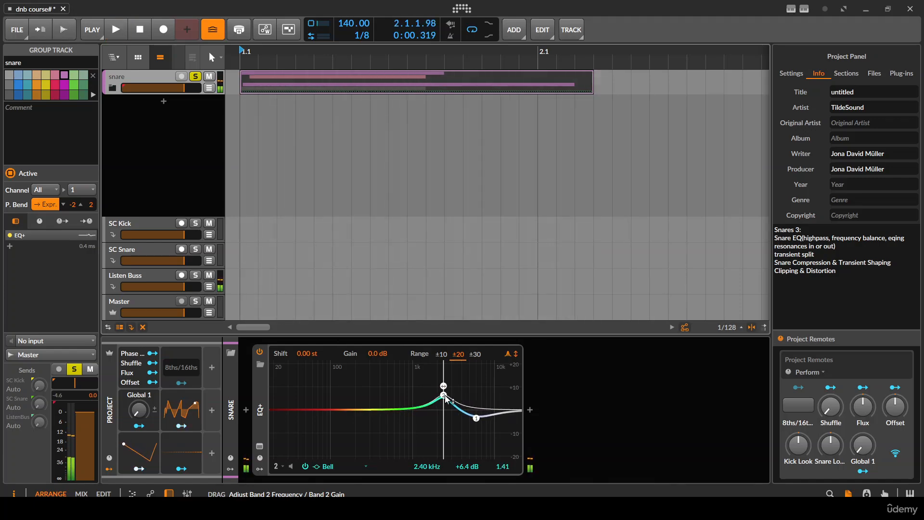
scroll(445, 397, "down", 3)
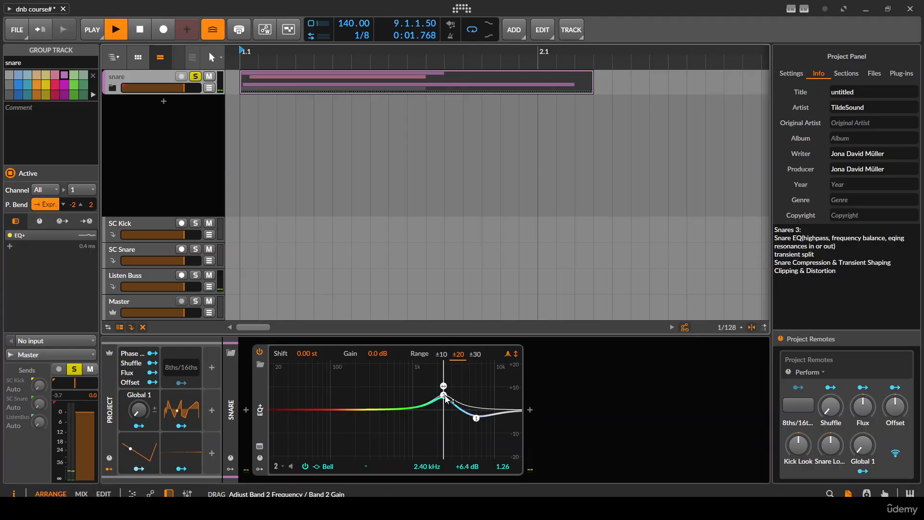
scroll(445, 397, "down", 4)
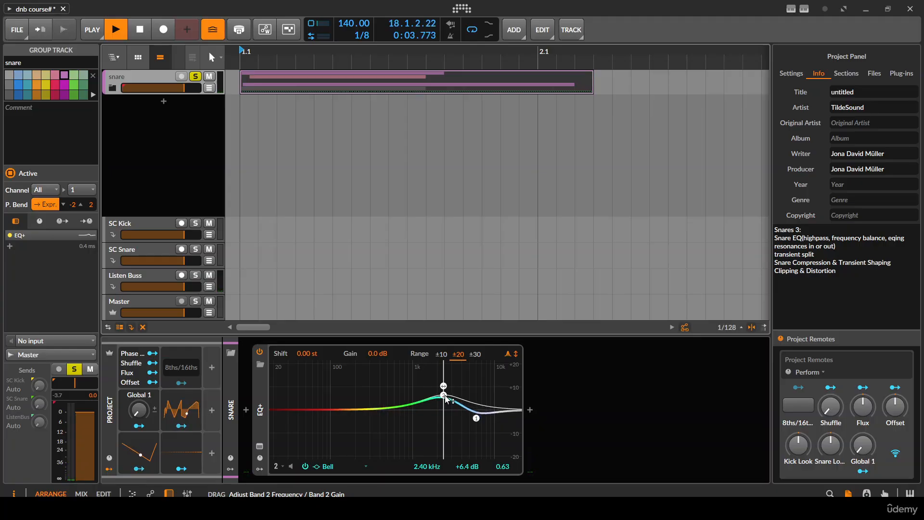
- Move the second bell to about 2.08 kHz at +5.2 dB with a Q of 0.45 and audition the snare
scroll(445, 398, "down", 1)
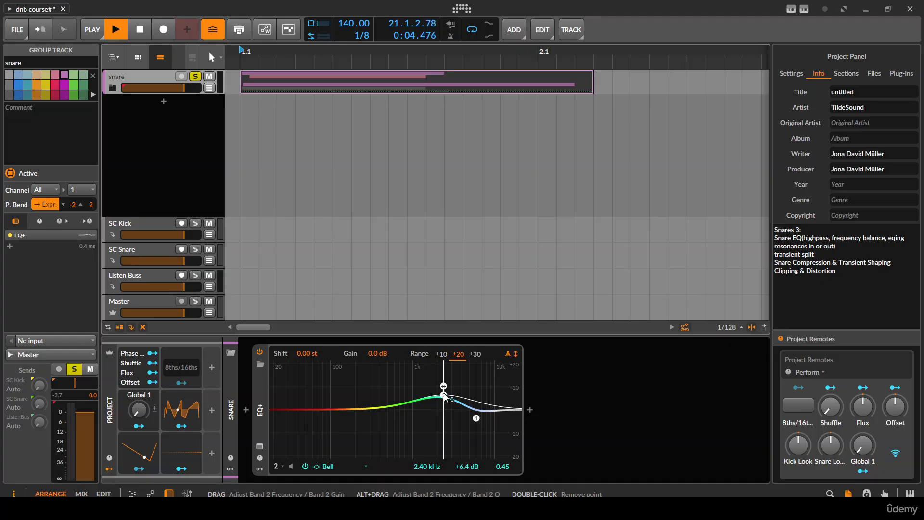
mouse_move(444, 396)
left_mouse_down()
mouse_move(444, 366)
mouse_move(448, 404)
mouse_move(450, 389)
mouse_move(433, 394)
mouse_move(451, 396)
mouse_move(434, 398)
left_mouse_up()
key("space")
key("space")
key("space")
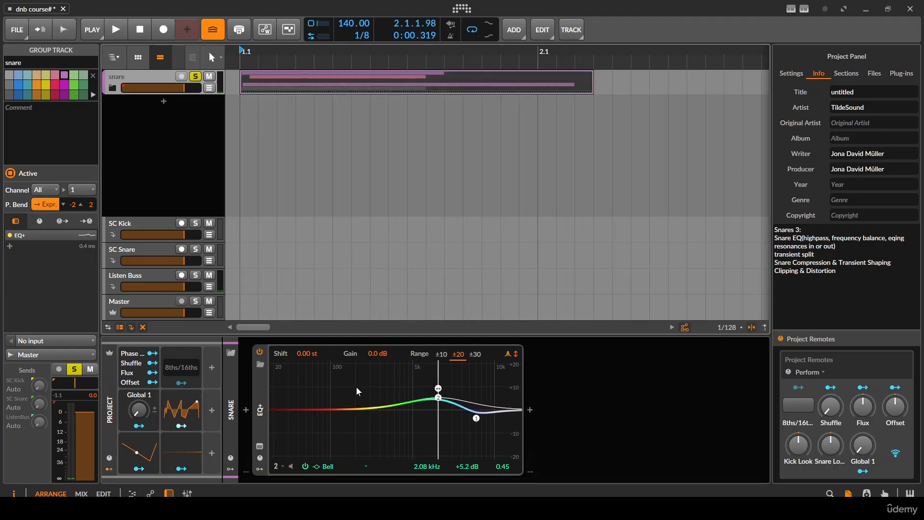
- Add a low-cut band at about 115 Hz in EQ+ and set its slope to 36 dB/oct
left_click(275, 411)
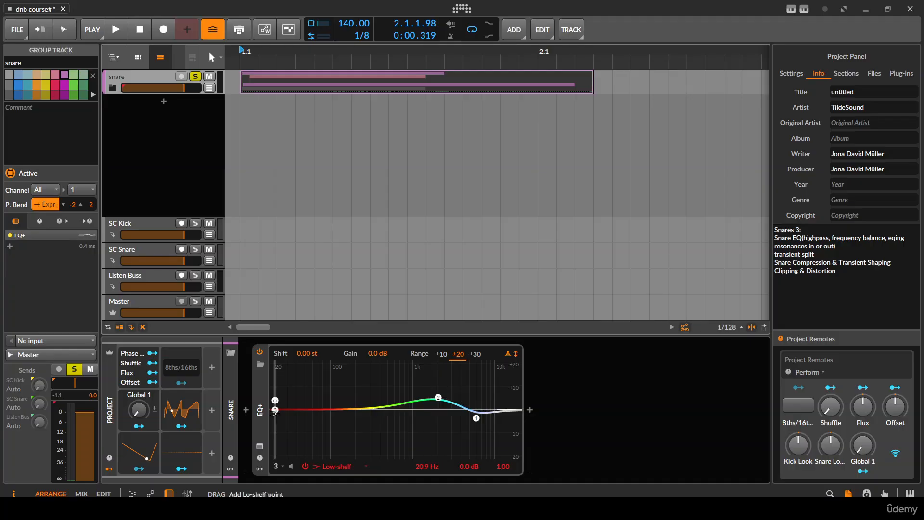
left_click(277, 410)
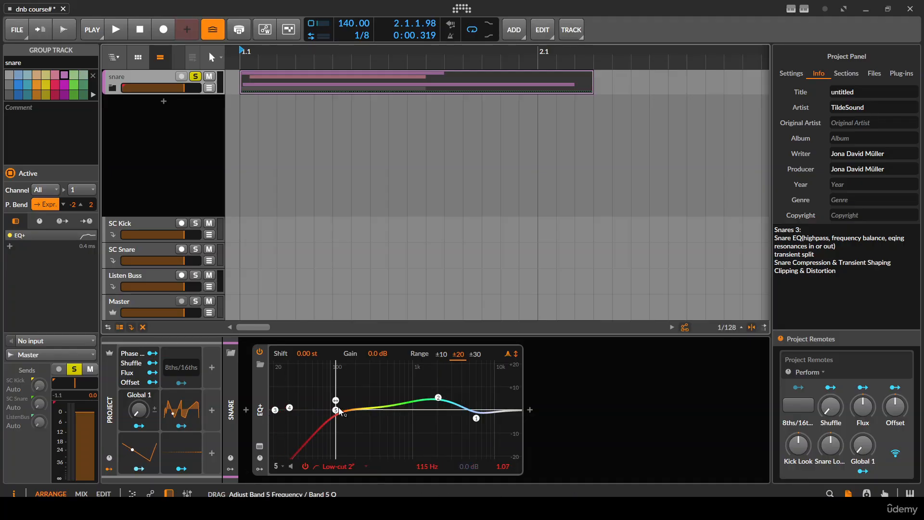
left_click(338, 467)
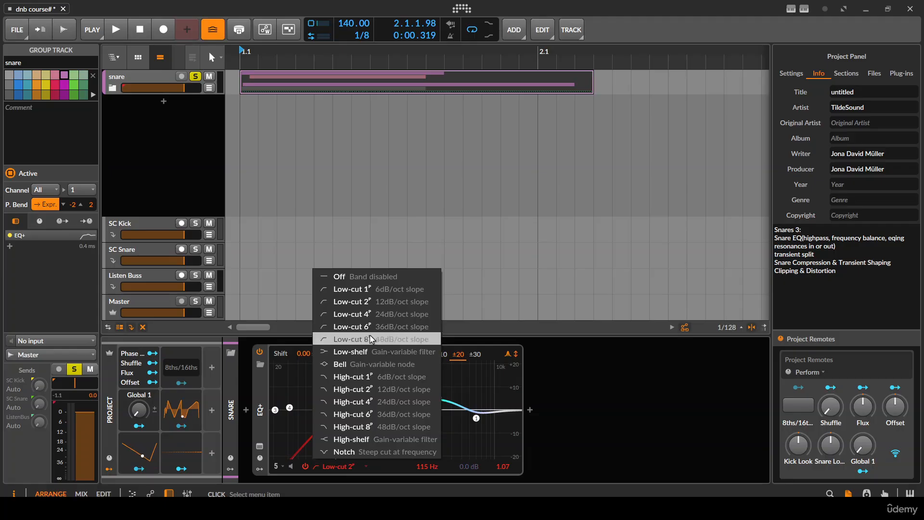
left_click(386, 326)
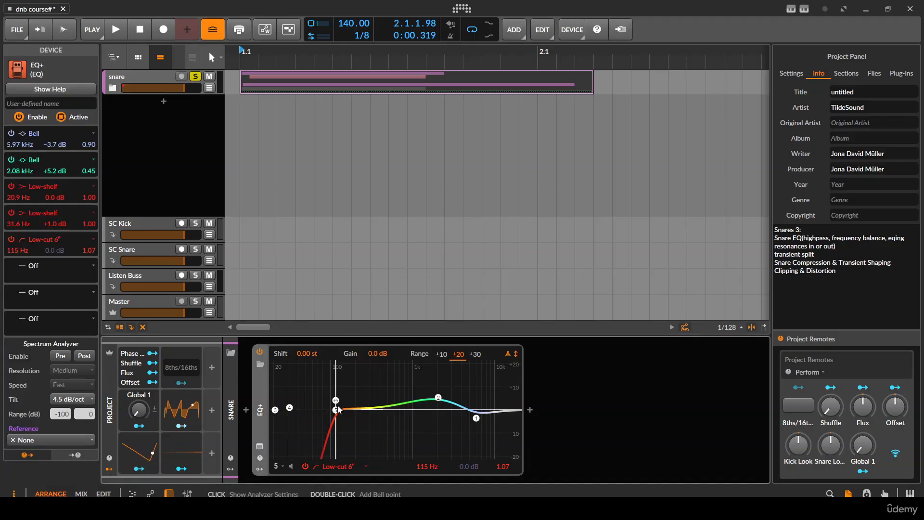
- Fine-tune the low-cut to about 111 Hz and the second bell to about 2.10 kHz at +5.0 dB while auditioning
mouse_move(336, 410)
left_mouse_down()
mouse_move(377, 411)
mouse_move(334, 410)
left_mouse_up()
key("space")
key("space")
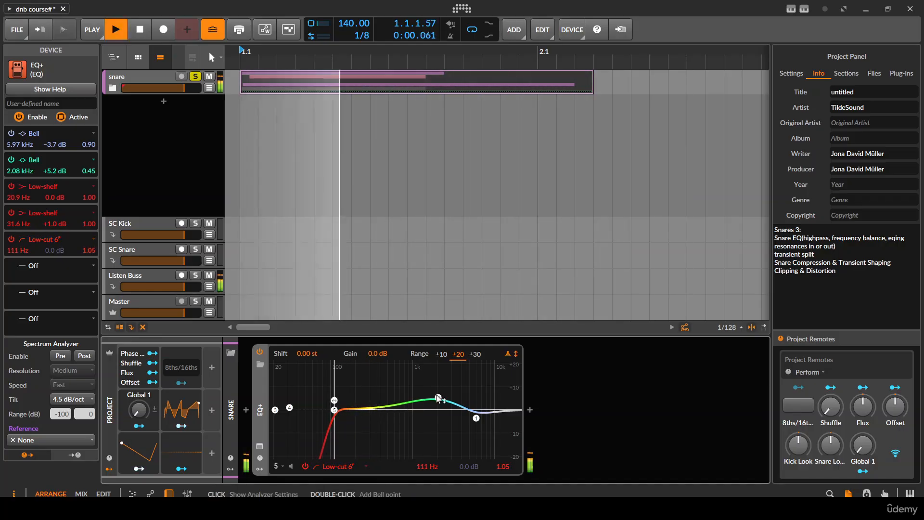
left_click(437, 397)
left_click_drag(438, 396, 439, 397)
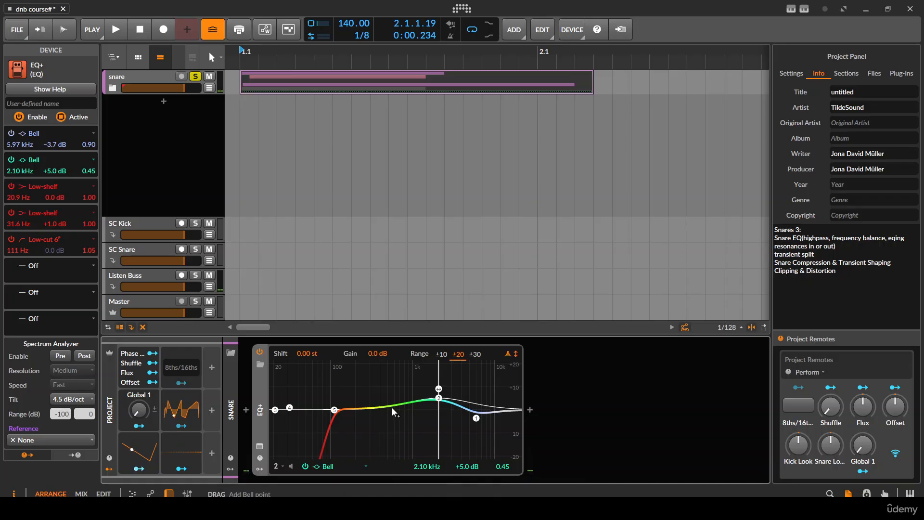
- Add a bell boost of about +3.5 dB at about 1.12 kHz with a Q of 1.78 while auditioning the snare
double_click(392, 407)
key("space")
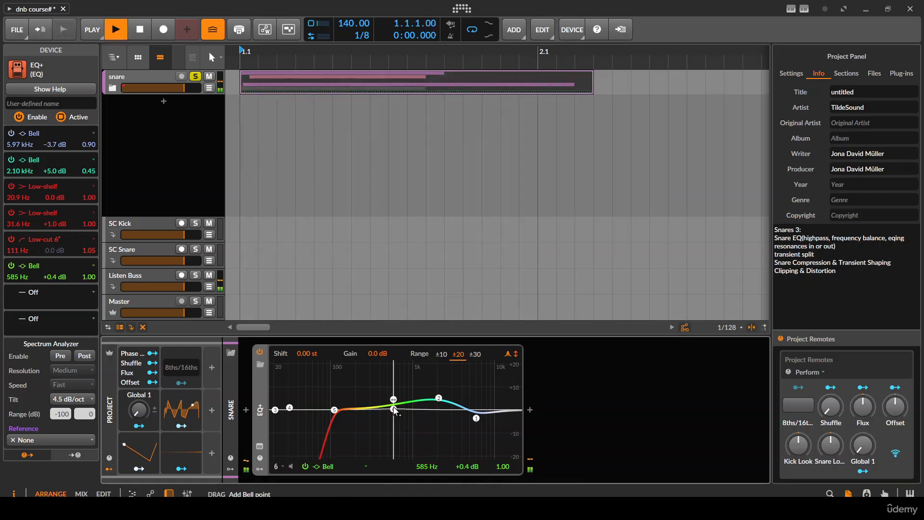
left_click_drag(393, 409, 418, 403)
scroll(410, 423, "up", 5)
key("space")
key("space")
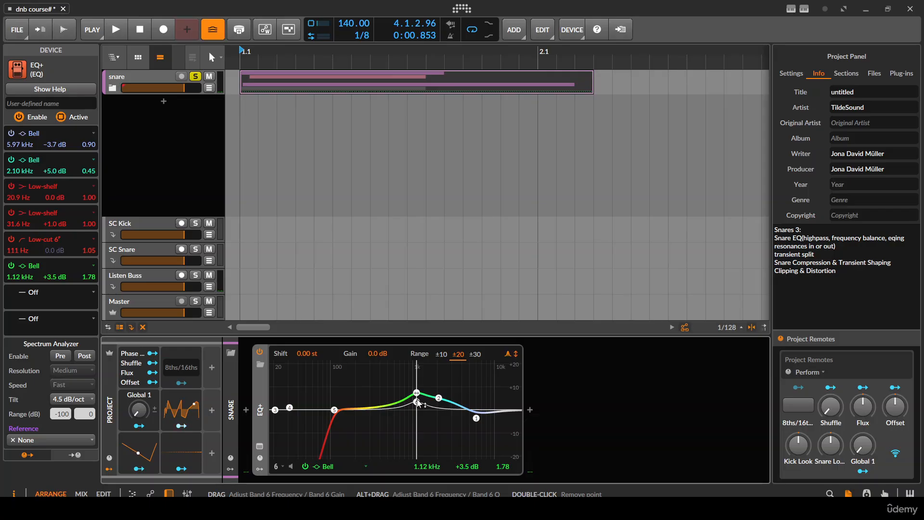
- Lower the 1.1 kHz bell to about +1.4 dB and add a +1.7 dB bell at about 579 Hz
left_click_drag(416, 400, 393, 405)
key("space")
key("space")
key("space")
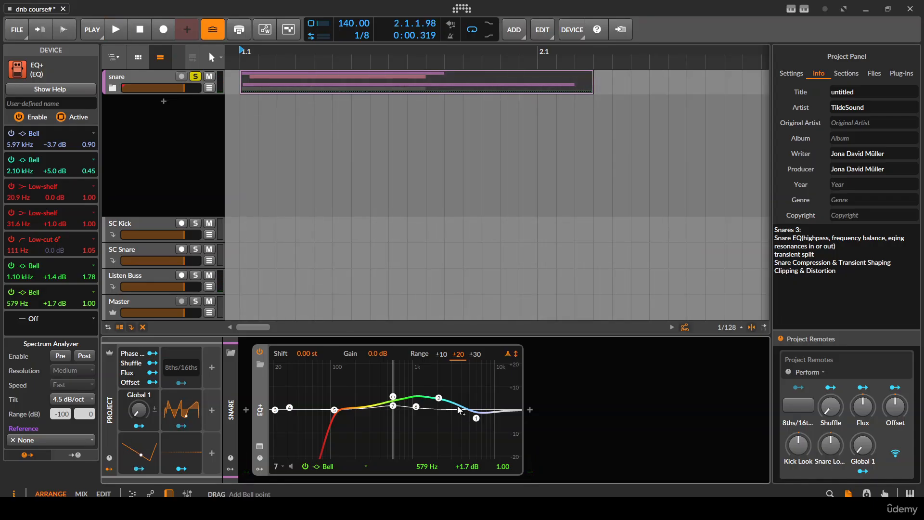
- Add a bell boost of about +5.4 dB at about 4.16 kHz, set its Q to 1.58 and audition the snare repeatedly
key("space")
mouse_move(457, 405)
left_mouse_down()
mouse_move(453, 424)
mouse_move(455, 392)
mouse_move(463, 399)
left_mouse_up()
key("space")
scroll(453, 424, "up", 2)
key("space")
key("space")
key("space")
key("space")
key("space")
key("space")
key("space")
key("space")
key("space")
key("space")
key("space")
key("space")
key("space")
scroll(459, 393, "down", 2)
key("space")
key("space")
key("space")
key("space")
key("space")
key("space")
key("space")
- Try a narrow Q of 3.98 on the 4.16 kHz bell, then settle it at about 4.27 kHz, +4.1 dB and Q 1.41
key("space")
key("space")
key("space")
key("space")
key("space")
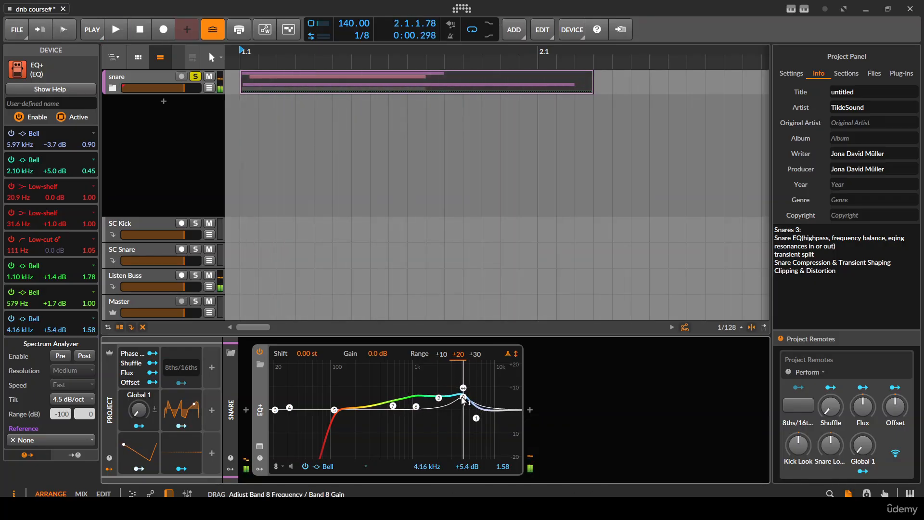
key("space")
scroll(463, 399, "up", 4)
key("space")
key("space")
key("space")
key("space")
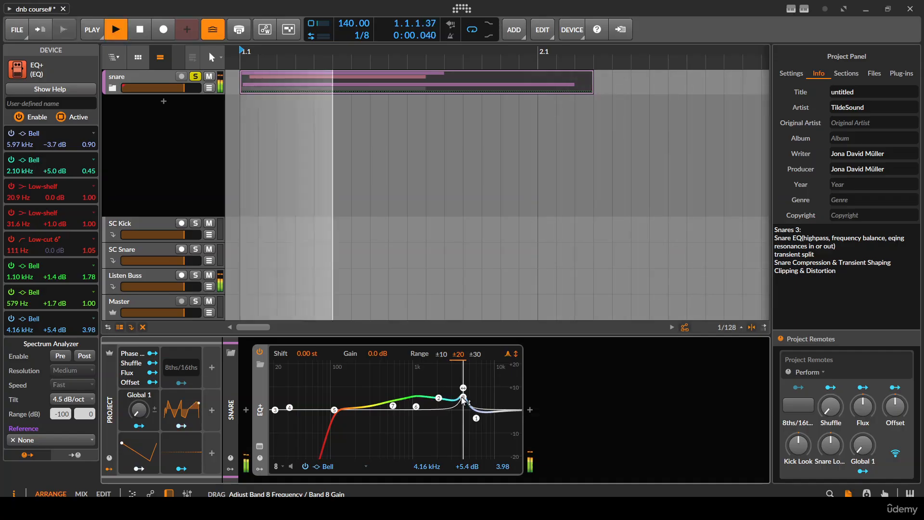
key("space")
key("space")
key("space")
key("space")
scroll(463, 399, "down", 4)
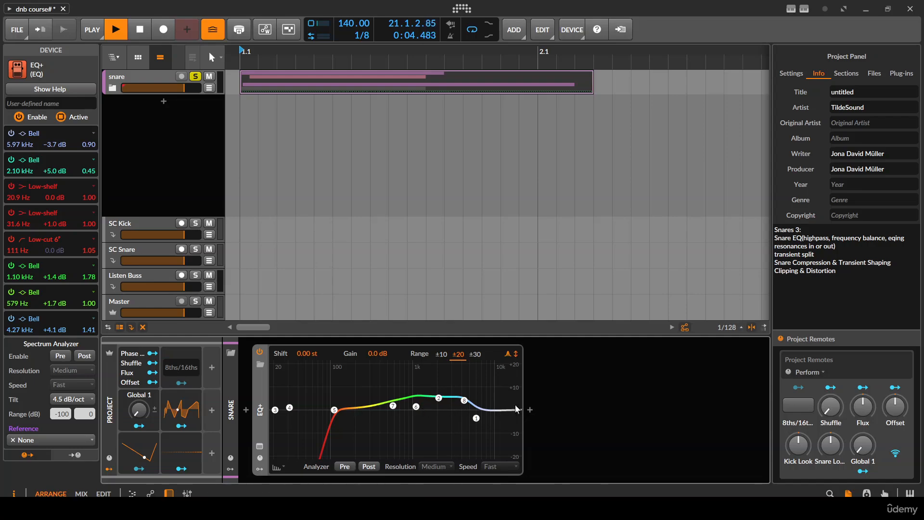
- Compare the snare with EQ+ bypassed and enabled by replaying it in both states
key("space")
key("space")
key("space")
key("space")
key("space")
key("space")
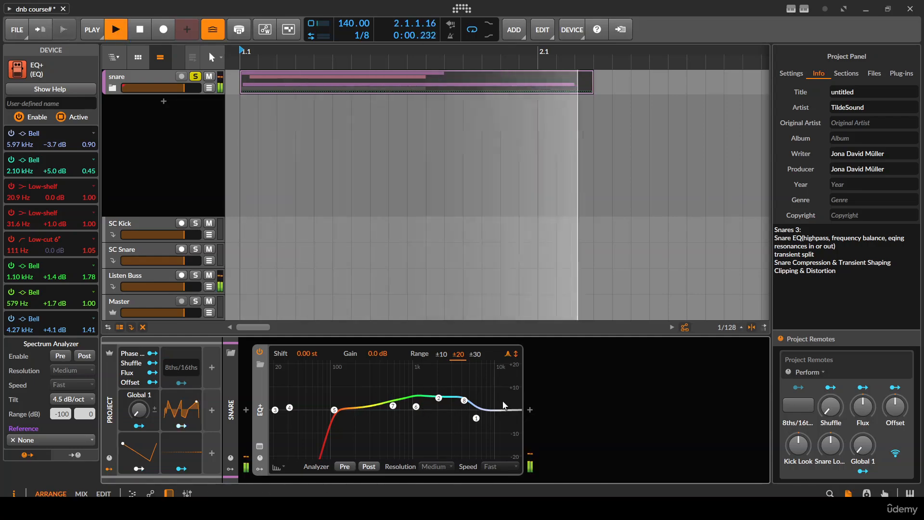
left_click(261, 351)
key("space")
key("space")
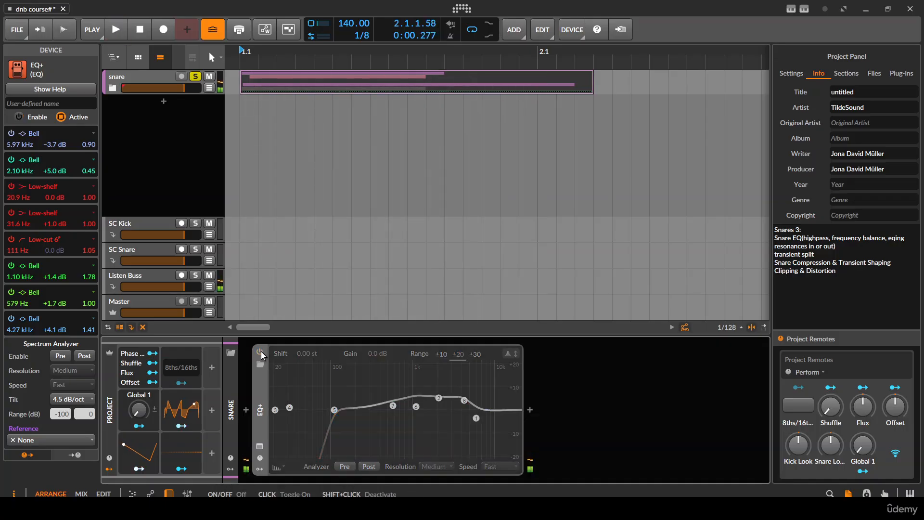
key("space")
key("space")
left_click(261, 352)
key("space")
key("space")
key("space")
key("space")
key("space")
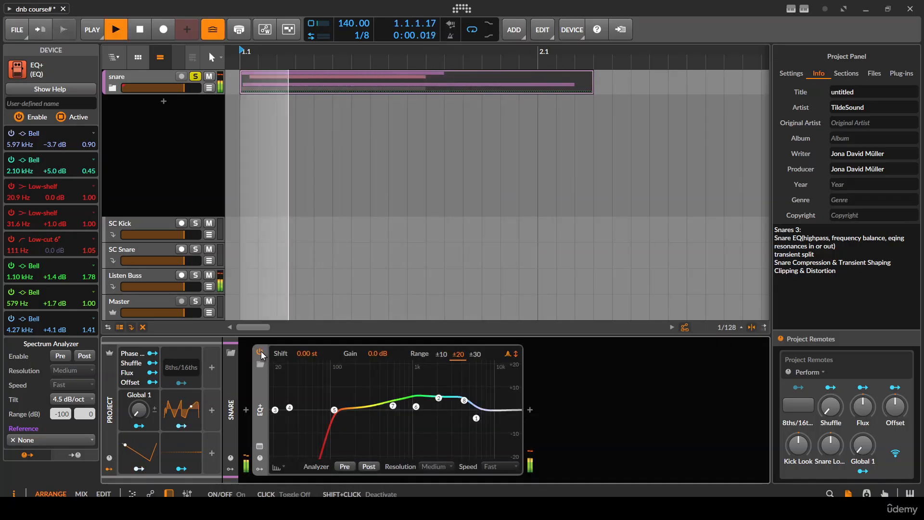
key("space")
- Reduce the second bell to about +3.5 dB at 2.16 kHz, widen its Q to 0.35 and audition the snare
key("space")
key("space")
key("space")
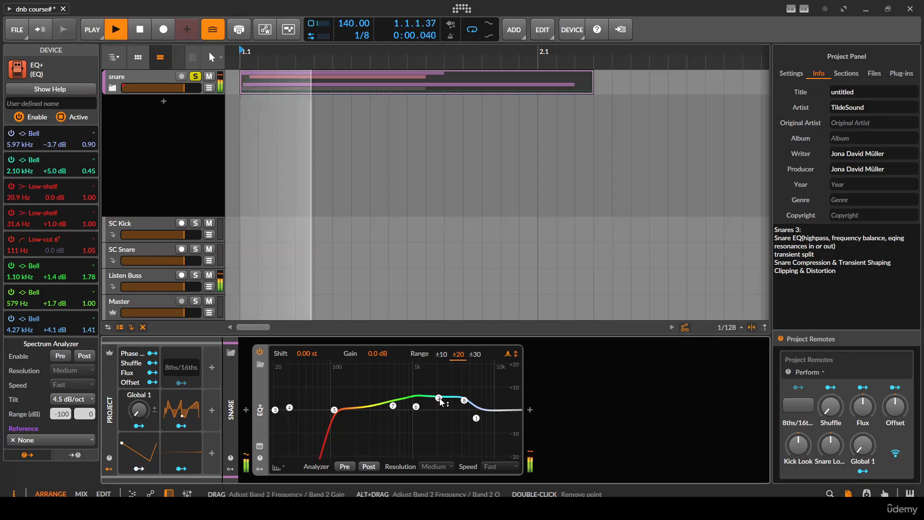
key("space")
left_click_drag(439, 398, 440, 402)
key("space")
key("space")
key("space")
scroll(441, 406, "up", 5)
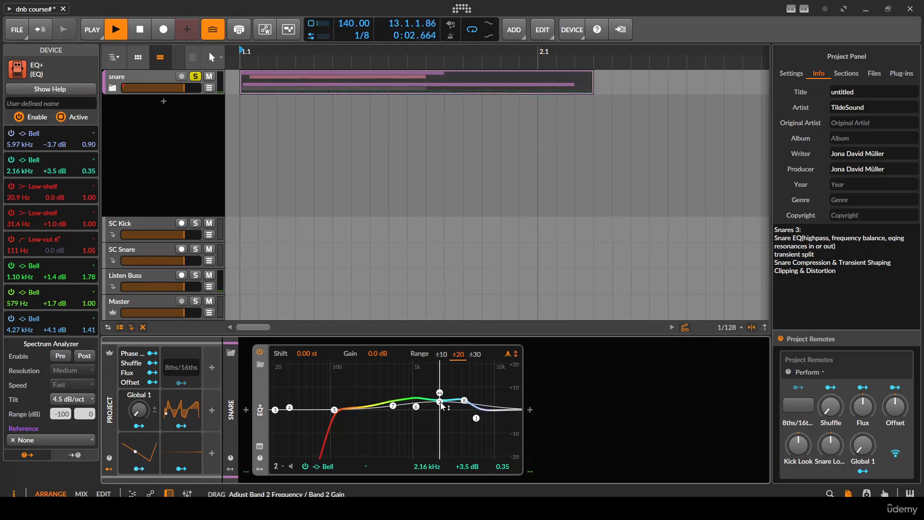
key("space")
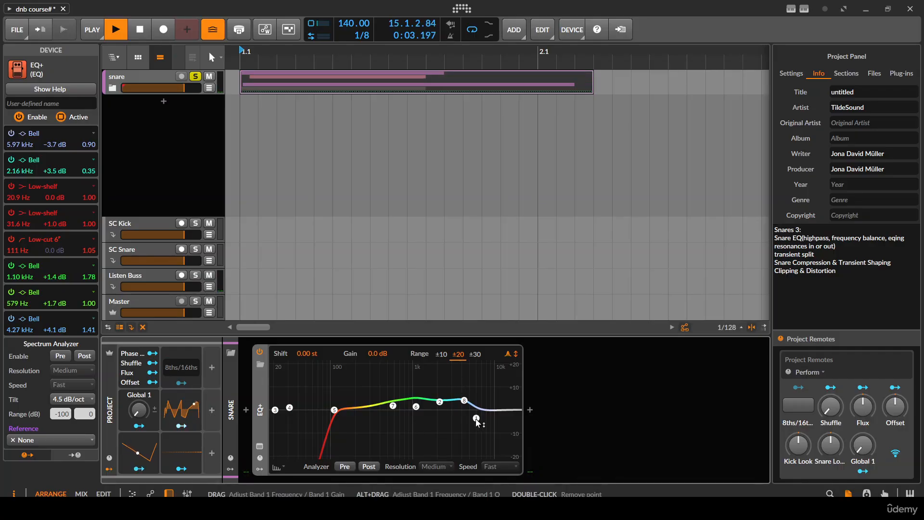
key("space")
key("space")
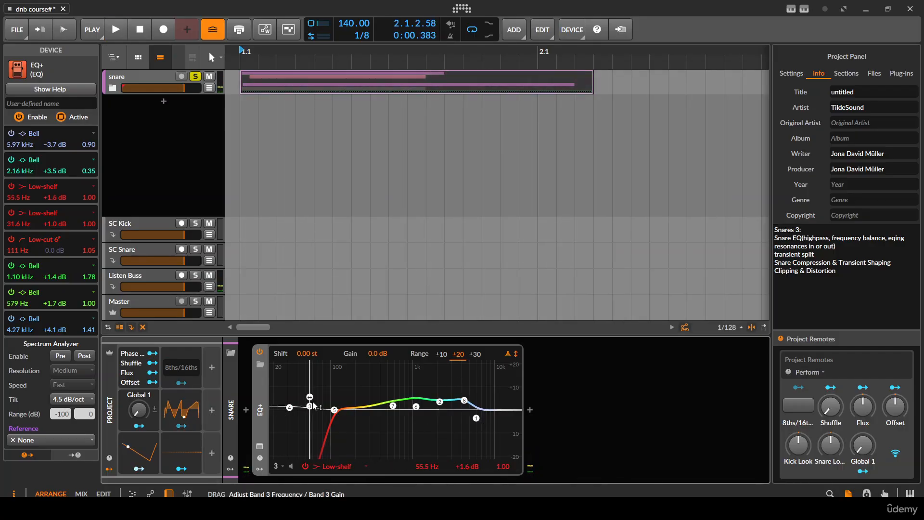
- Change the third band from a low-shelf to a bell and move it to about 356 Hz at +1.2 dB
left_click(348, 465)
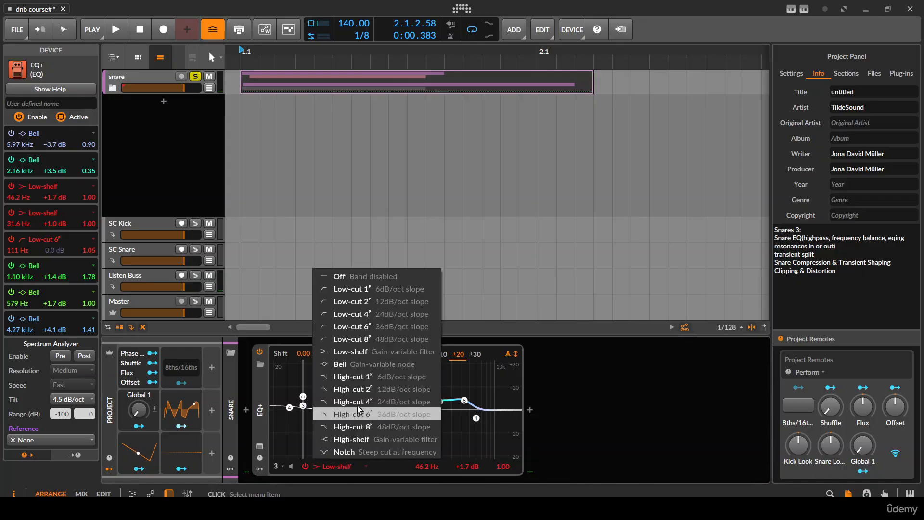
left_click(345, 363)
key("space")
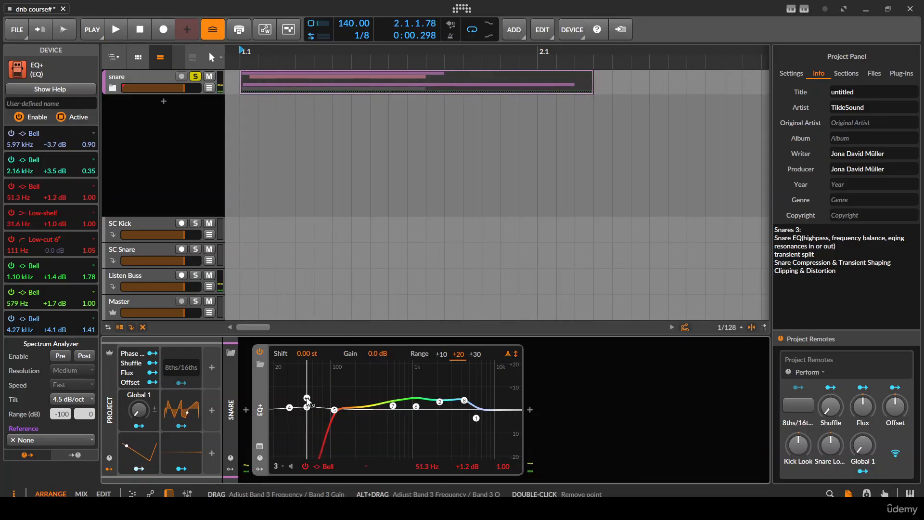
left_click_drag(308, 410, 380, 399)
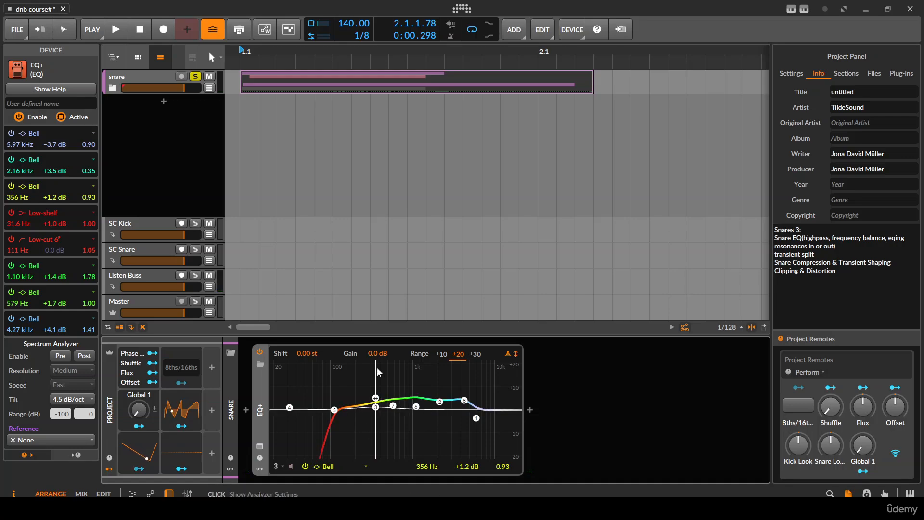
- Sweep the third band as a narrow resonance boost during playback, ending at about 2.14 kHz, +13.4 dB and Q 4.74
key("space")
left_click_drag(377, 402, 440, 379)
key("space")
key("space")
key("space")
key("space")
- Widen the third band's Q to 3.77, turn its boost into a cut of about -4.1 dB and audition the snare
key("space")
key("space")
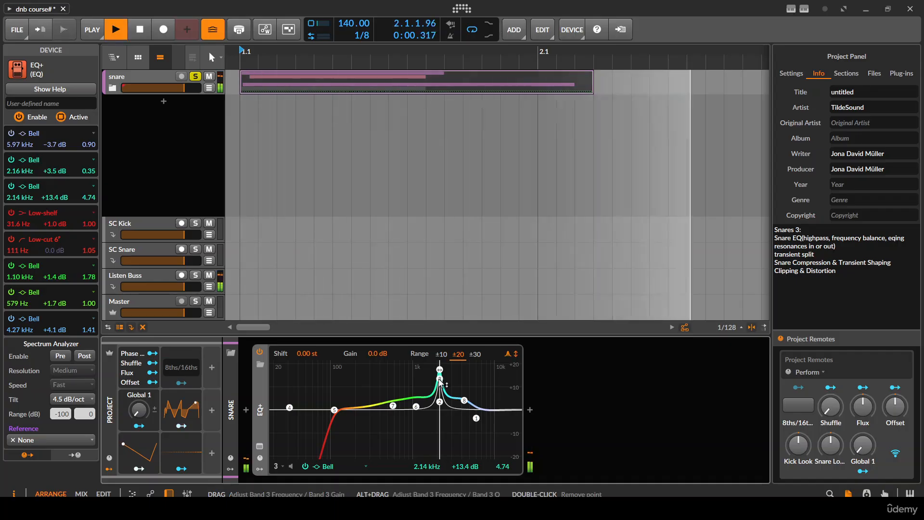
scroll(440, 378, "down", 1)
key("space")
key("space")
double_click(463, 466)
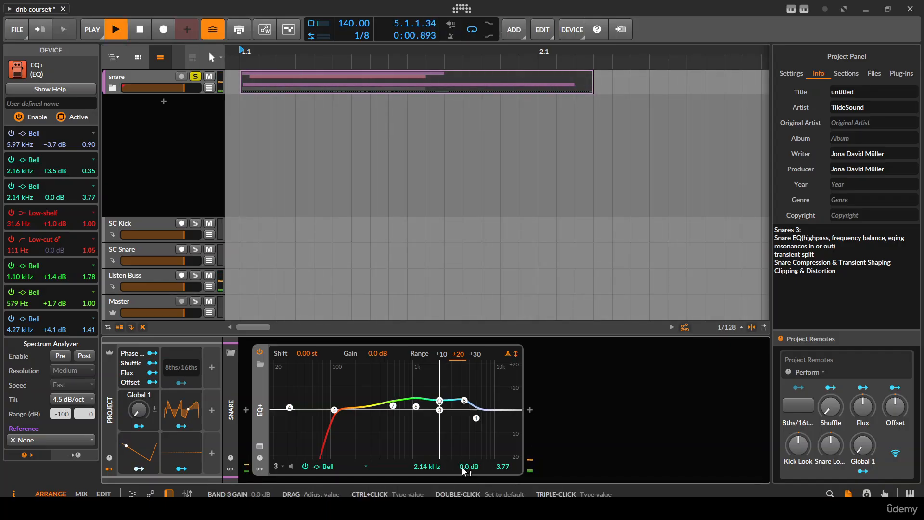
left_click_drag(463, 467, 463, 487)
key("space")
key("space")
key("space")
- Compare the snare with the 2.14 kHz cut switched off and on during repeated playback
key("space")
key("space")
key("space")
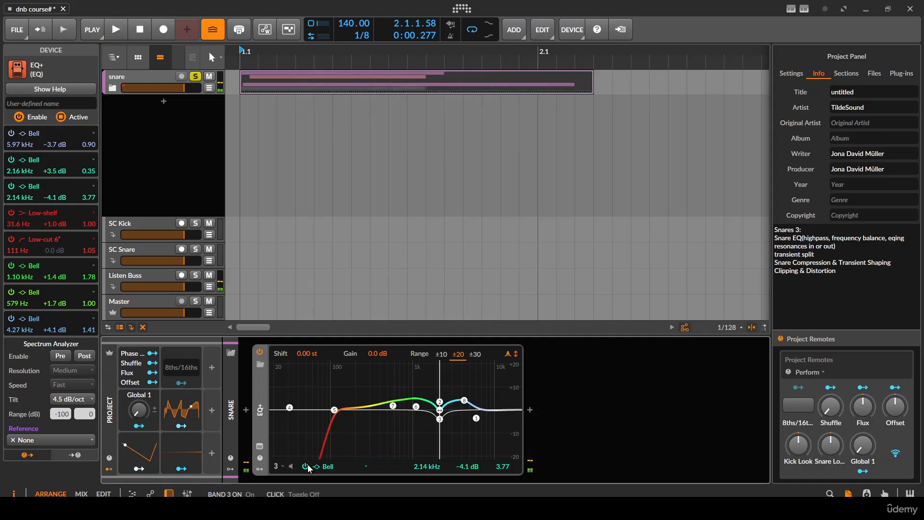
left_click(308, 465)
key("space")
key("space")
key("space")
key("space")
key("space")
key("space")
left_click(308, 464)
key("space")
key("space")
key("space")
key("space")
key("space")
key("space")
key("space")
key("space")
- Ease the 2.14 kHz cut to about -2.9 dB and audition the snare with that band off and on
left_click_drag(467, 468, 467, 462)
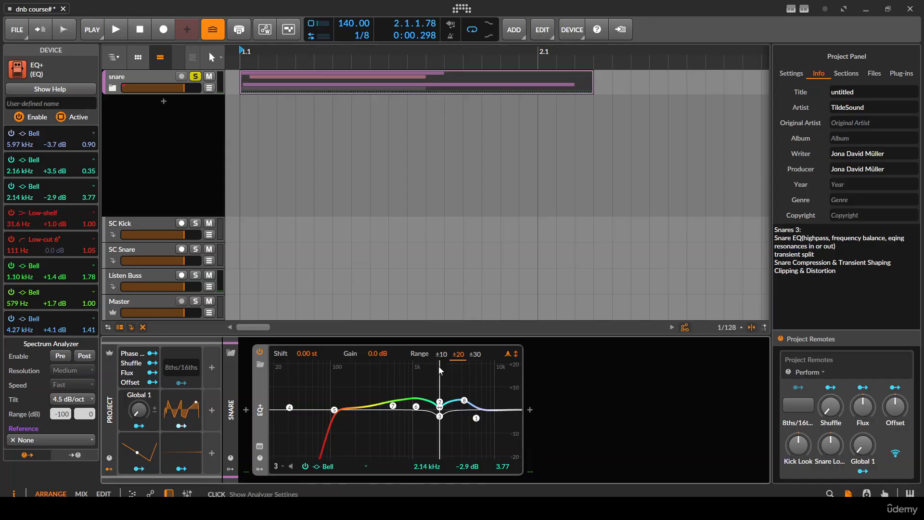
key("space")
key("space")
left_click(305, 466)
key("space")
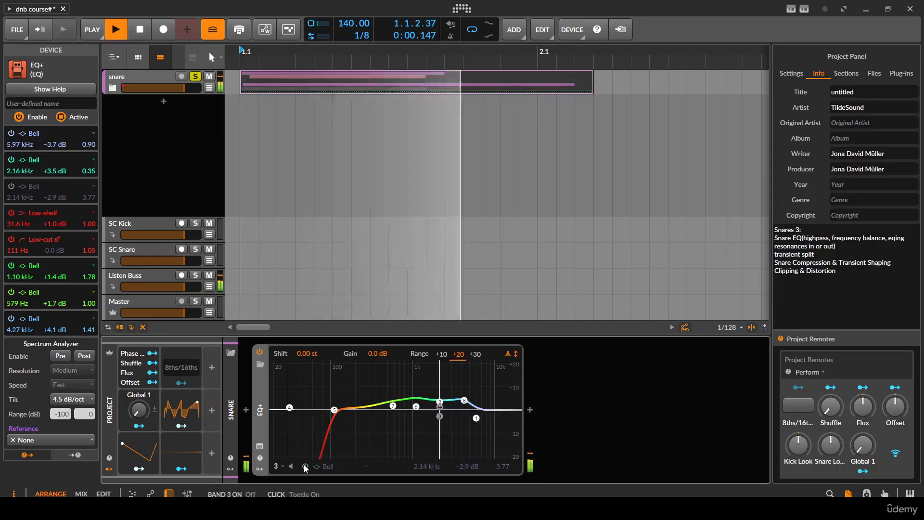
key("space")
key("space")
key("space")
key("space")
key("space")
left_click(304, 466)
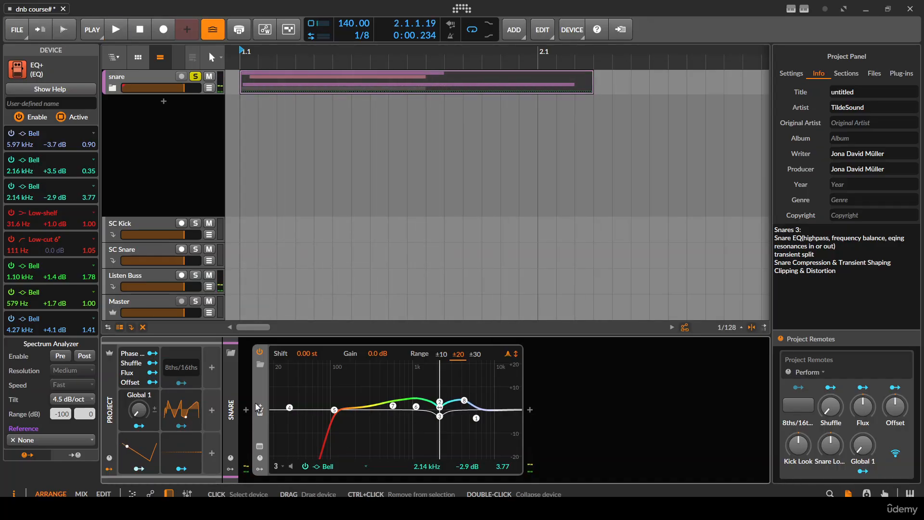
- Add Compressor+ after EQ+ on the snare group and set its compression character to Glue
double_click(258, 408)
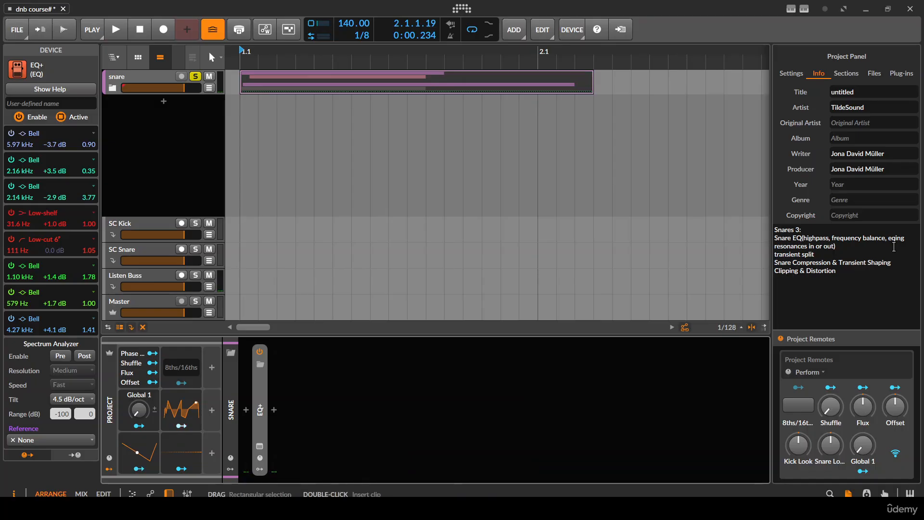
left_click(273, 410)
type("comp")
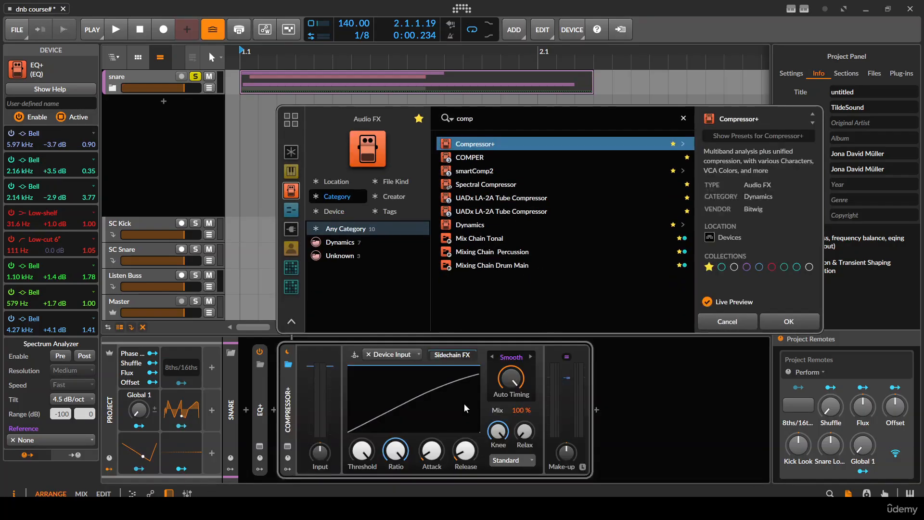
key("Return")
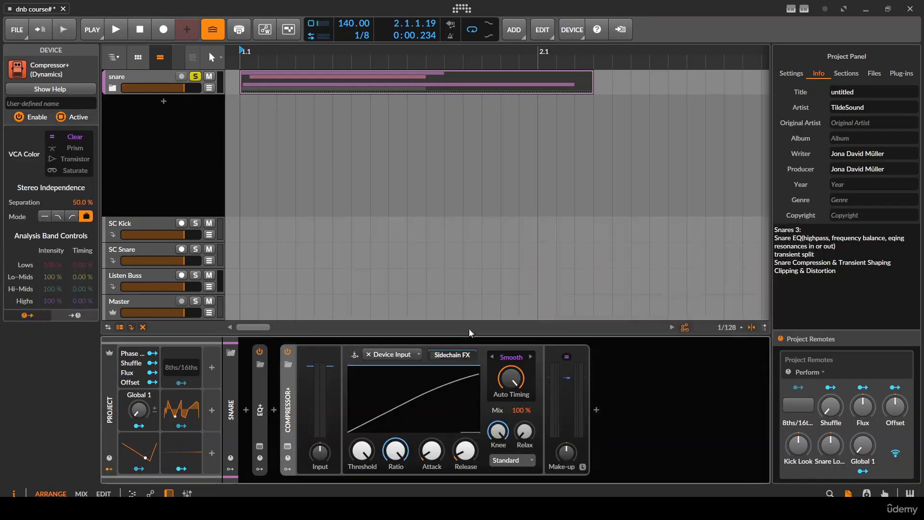
left_click(511, 357)
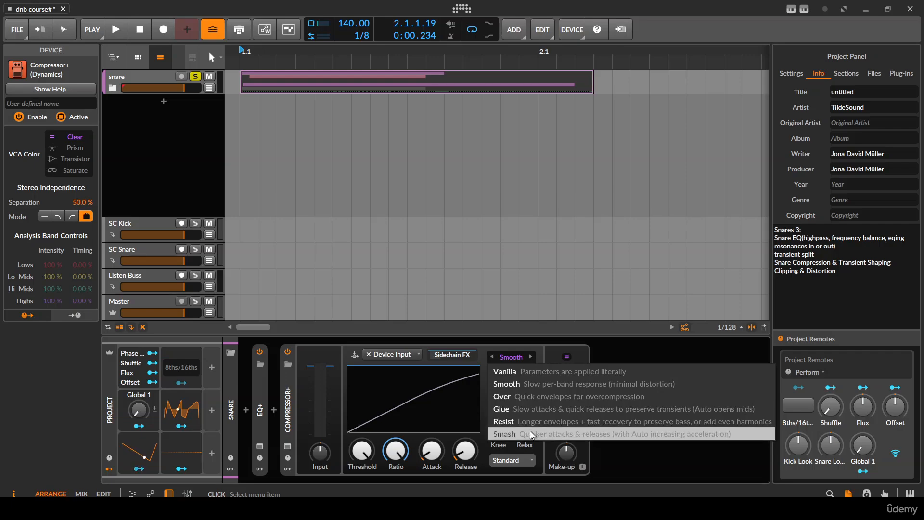
left_click(525, 409)
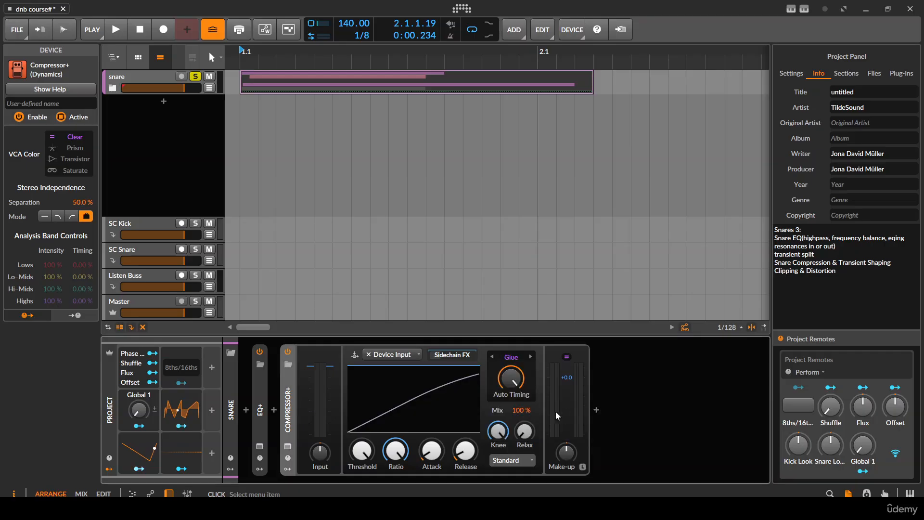
- Add an Oscilloscope after Compressor+ on the snare group and show its expanded device view
left_click(596, 410)
type("scope")
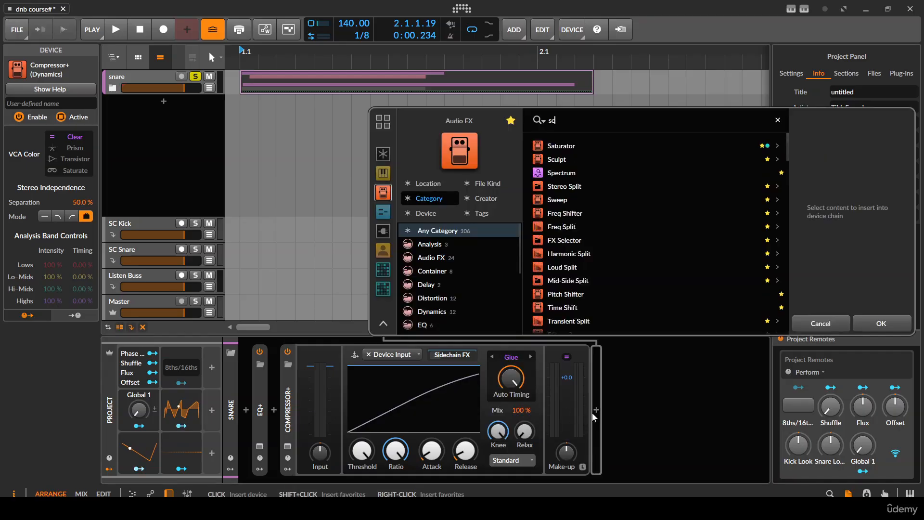
key("Down")
key("Down")
key("Return")
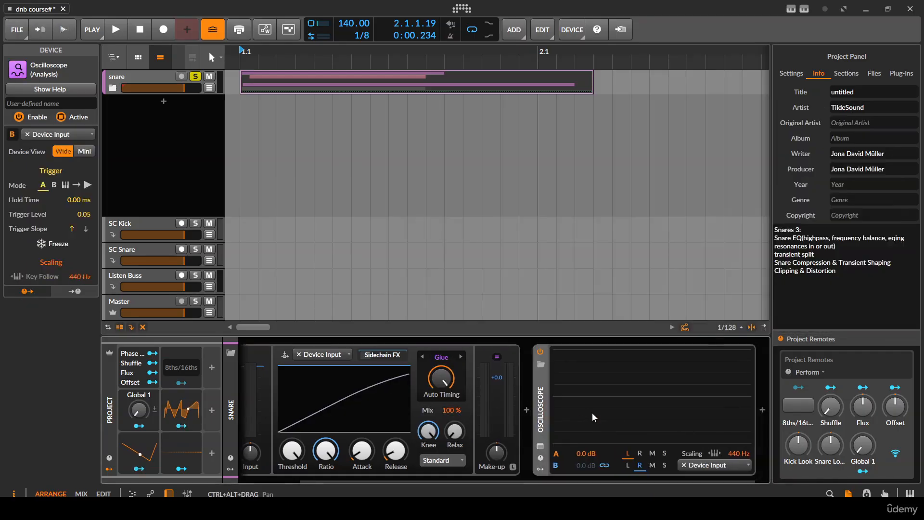
left_click(540, 448)
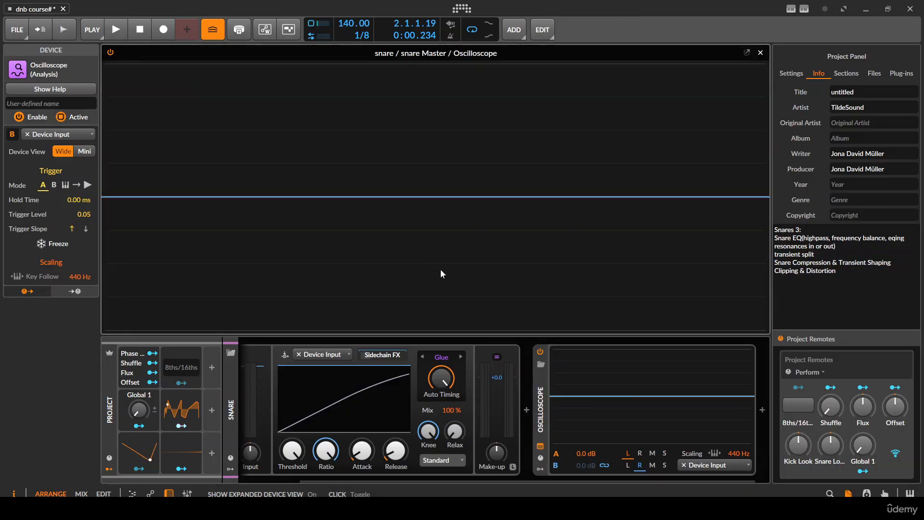
- Set the Oscilloscope's scaling to 7.26 Hz while playing the snare repeatedly to view whole hits
key("space")
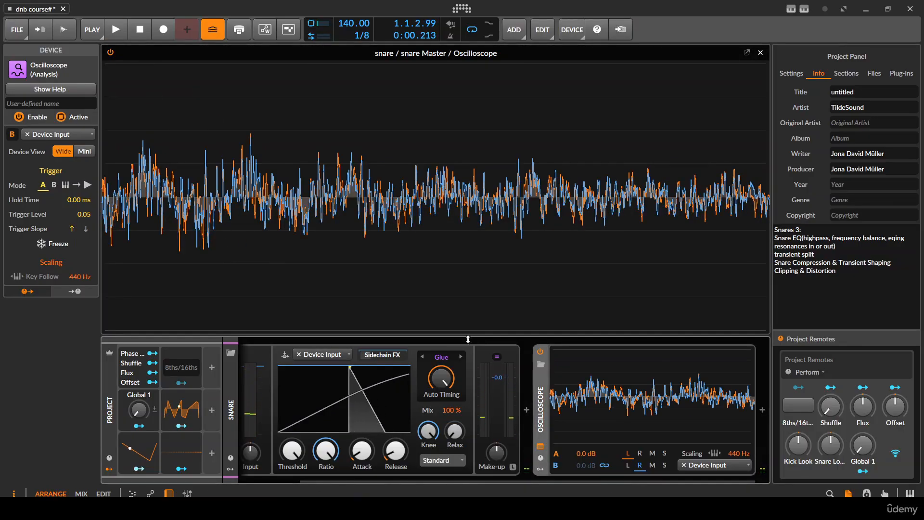
left_click_drag(738, 453, 738, 488)
key("space")
key("space")
key("space")
key("space")
key("space")
key("space")
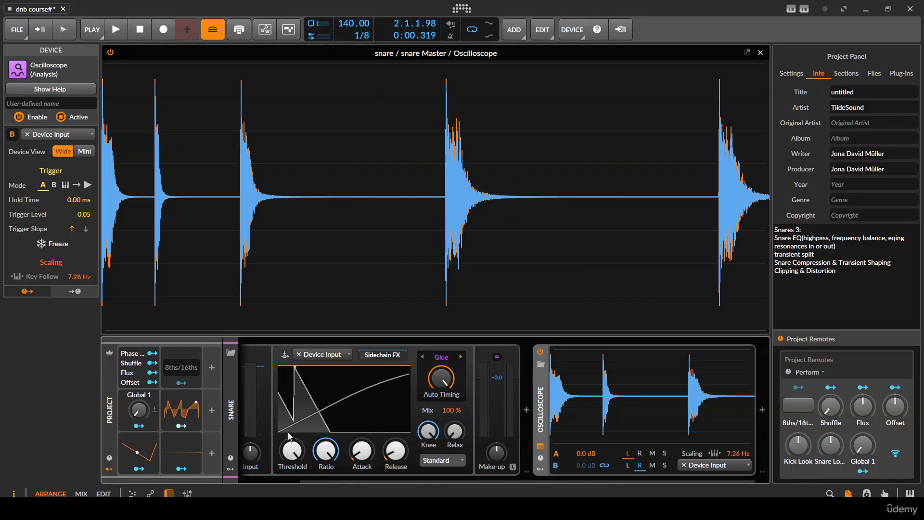
key("space")
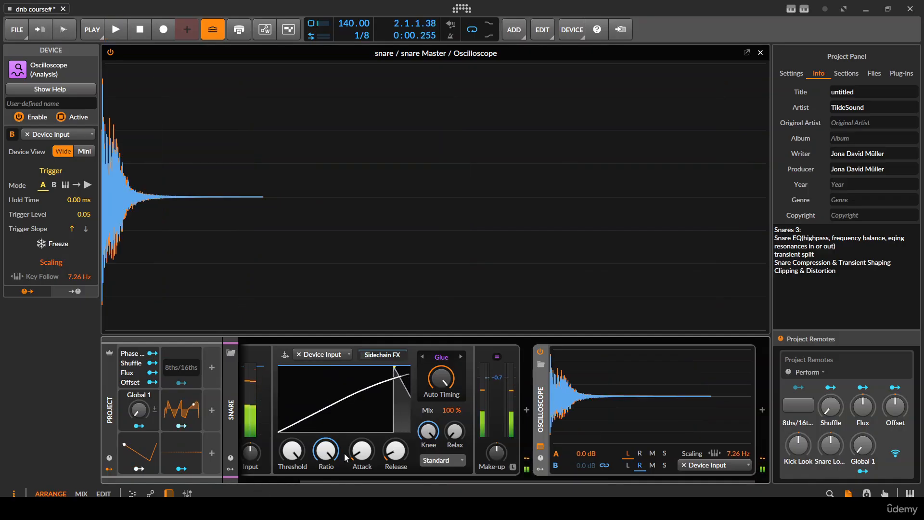
- Turn Compressor+'s Auto Timing, Knee and Release to their minimum and lower the threshold to about -23.8 dB
scroll(442, 442, "left", 3)
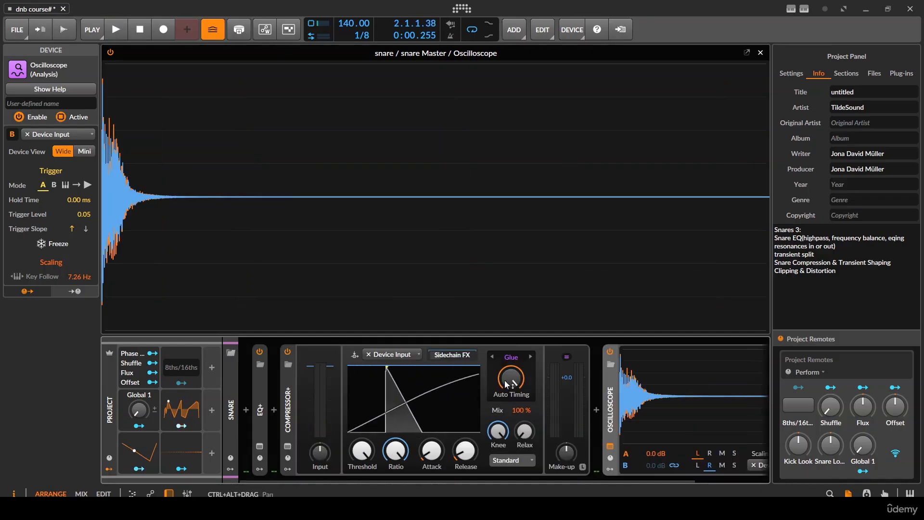
left_click_drag(506, 380, 506, 433)
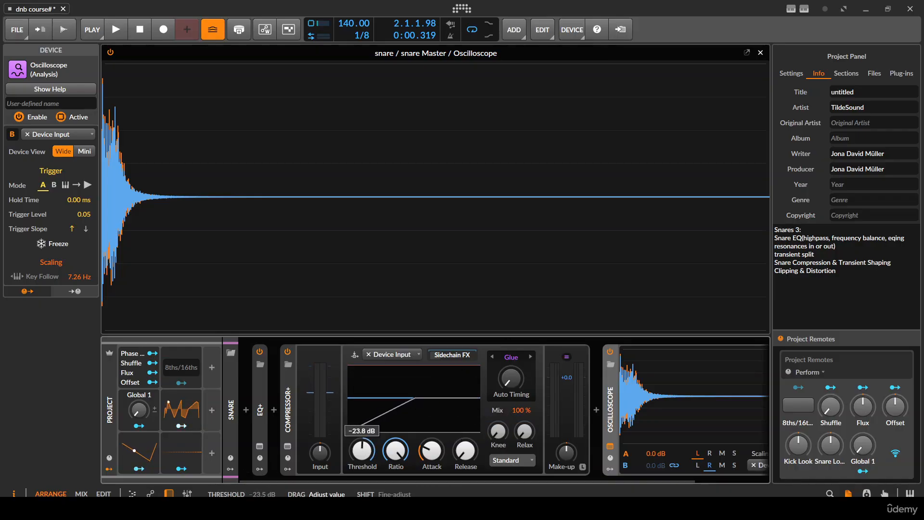
key("space")
- Lower the compressor threshold to -30.0 dB and audition the snare repeatedly
left_click_drag(362, 451, 362, 463)
key("space")
key("space")
key("space")
key("space")
key("space")
key("space")
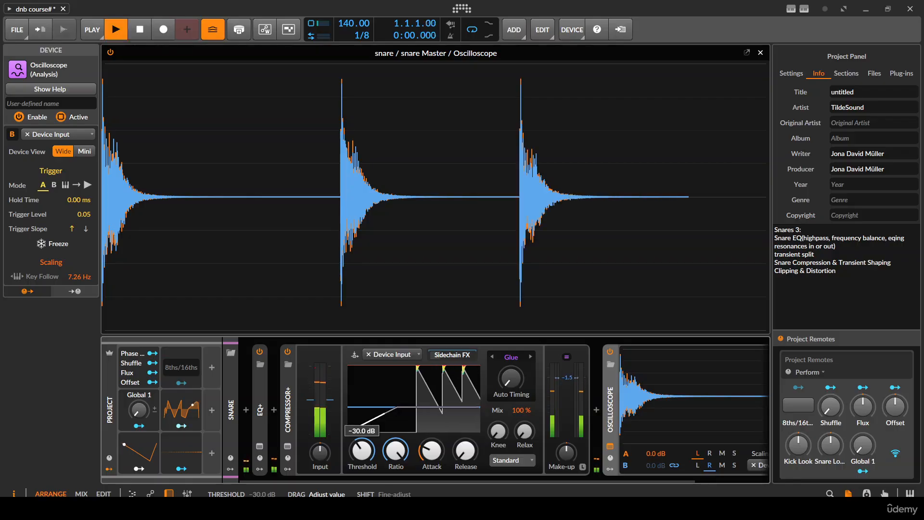
key("space")
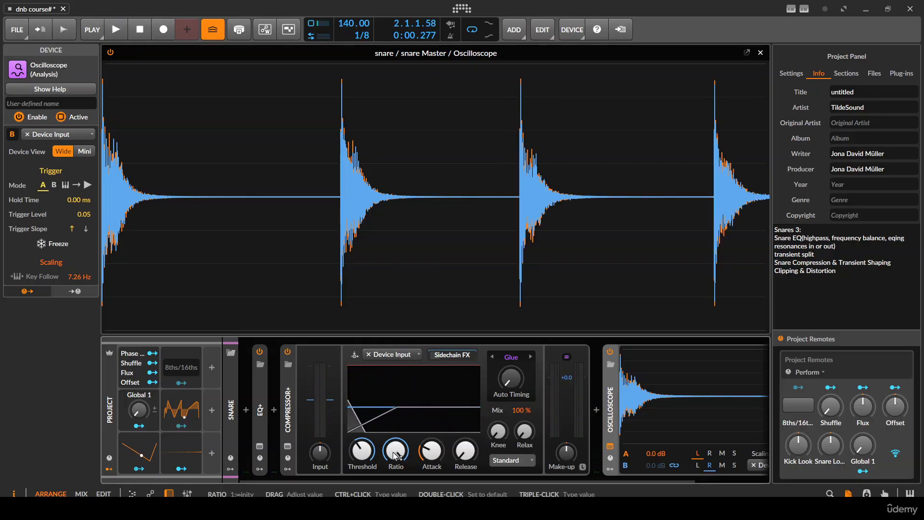
- Raise the compressor threshold to about -23.9 dB and lengthen the attack while auditioning the snare
left_click_drag(361, 451, 362, 442)
key("space")
key("space")
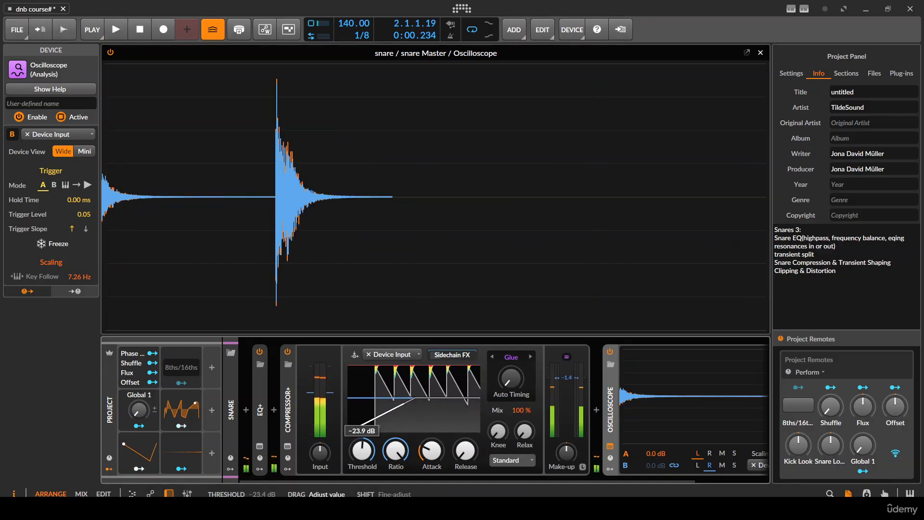
mouse_move(431, 452)
left_mouse_down()
mouse_move(431, 442)
mouse_move(430, 452)
left_mouse_up()
key("space")
key("space")
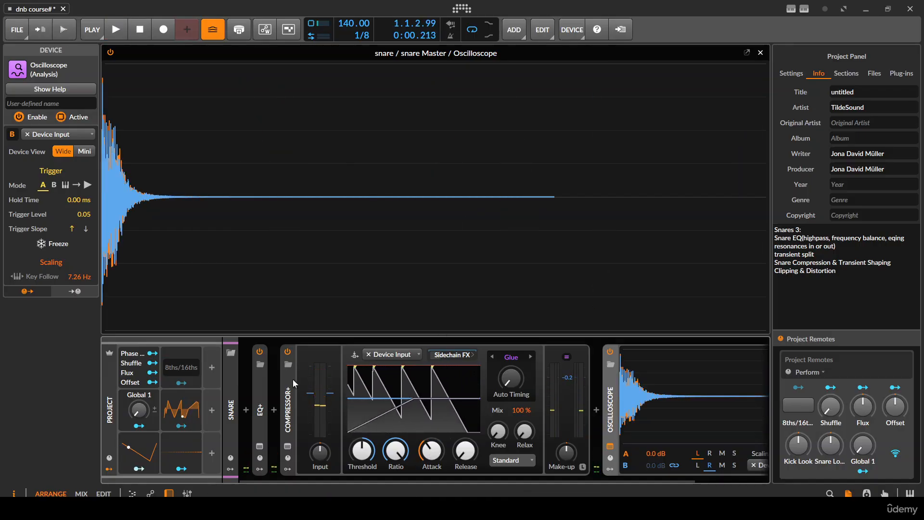
- Bypass Compressor+ during playback and set the Oscilloscope's trace A to mid and trace B to side
key("space")
key("space")
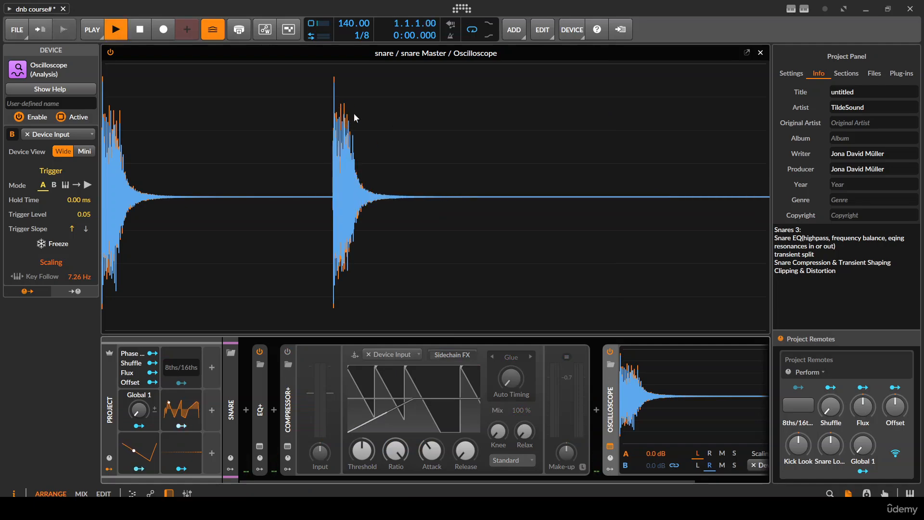
key("space")
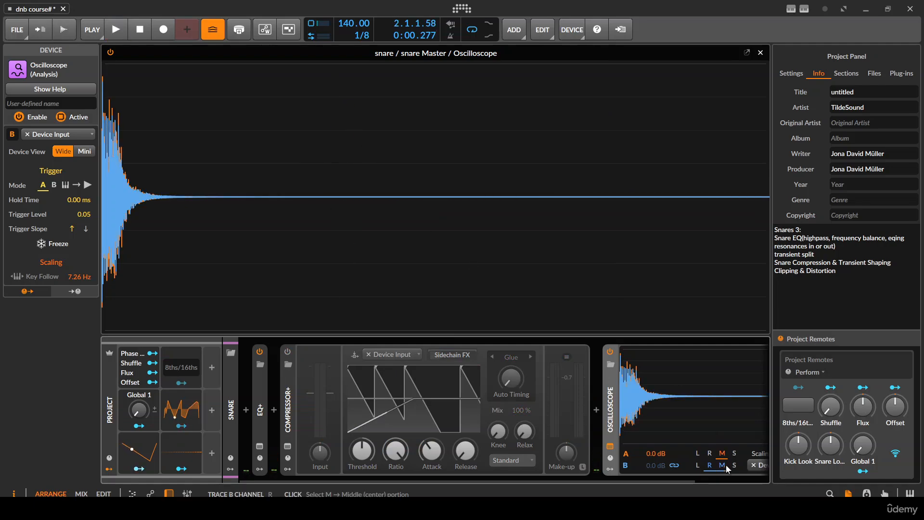
key("space")
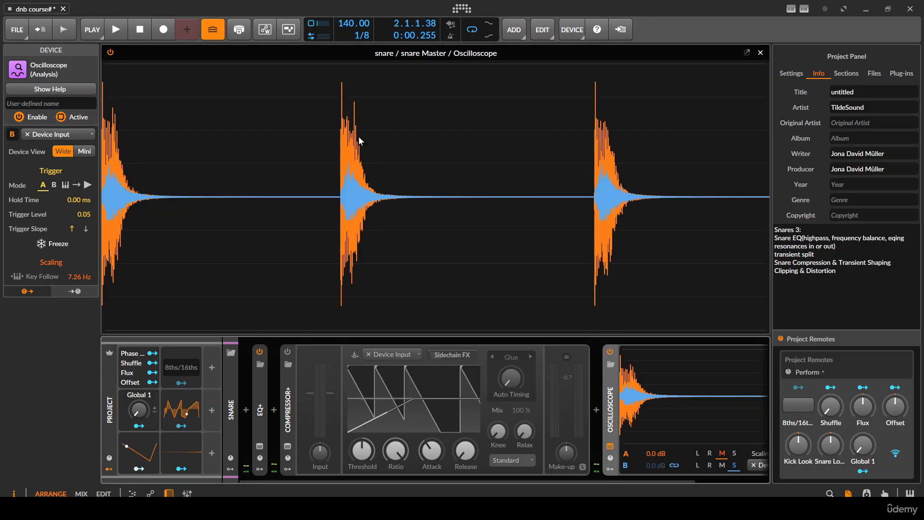
- Switch Compressor+ back on and audition the compressed snare against the Oscilloscope display
left_click(286, 350)
key("space")
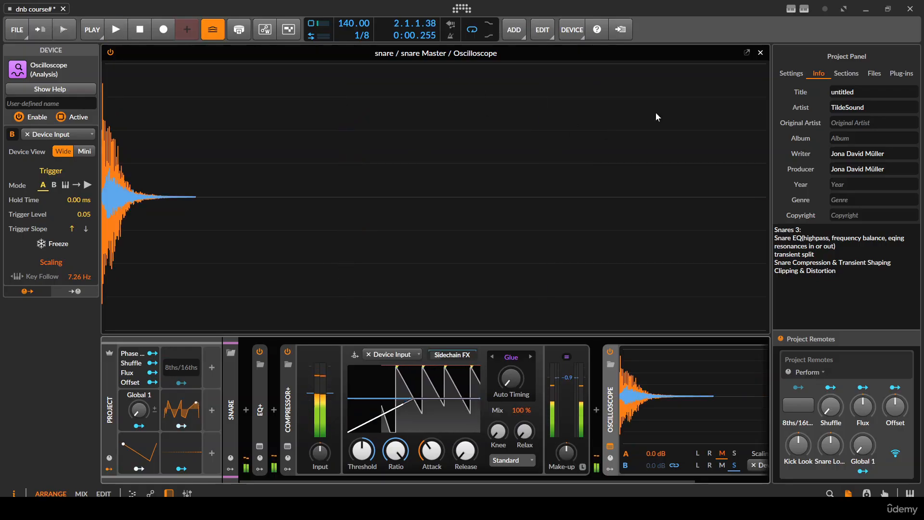
key("space")
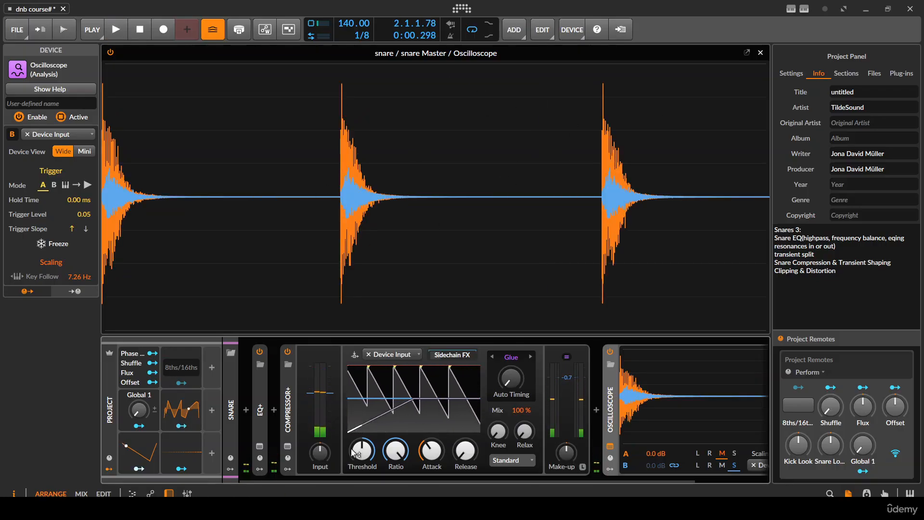
- Raise Compressor+'s threshold and lower its ratio while repeatedly playing the snare
left_click_drag(362, 450, 396, 444)
key("space")
- Lengthen Compressor+'s release and audition the snare
key("space")
key("space")
key("space")
key("space")
key("space")
key("space")
key("space")
left_click_drag(465, 449, 465, 441)
key("space")
key("space")
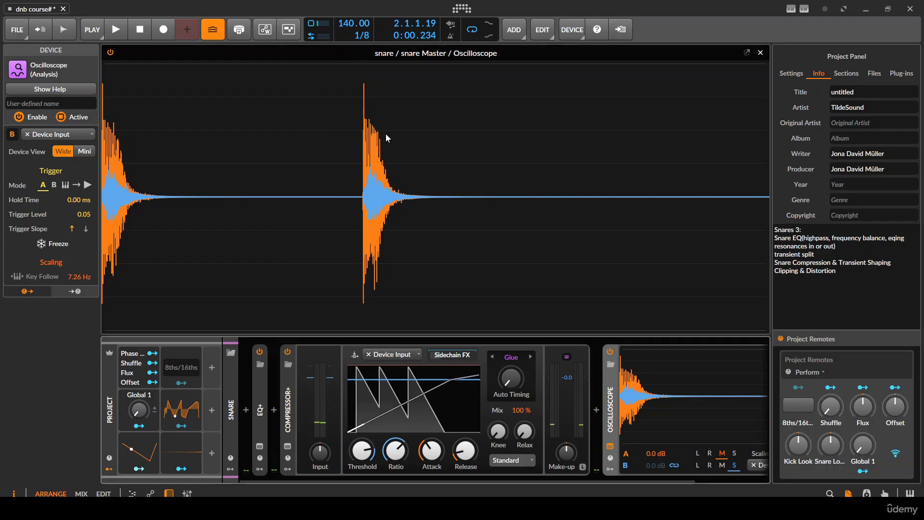
- Compare the snare with Compressor+ switched off and on during repeated playback
left_click(287, 351)
key("space")
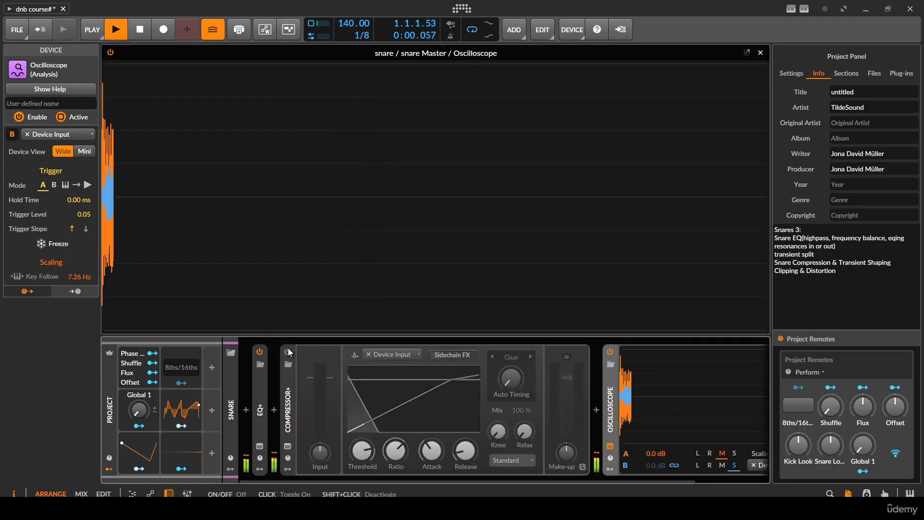
key("space")
left_click(288, 351)
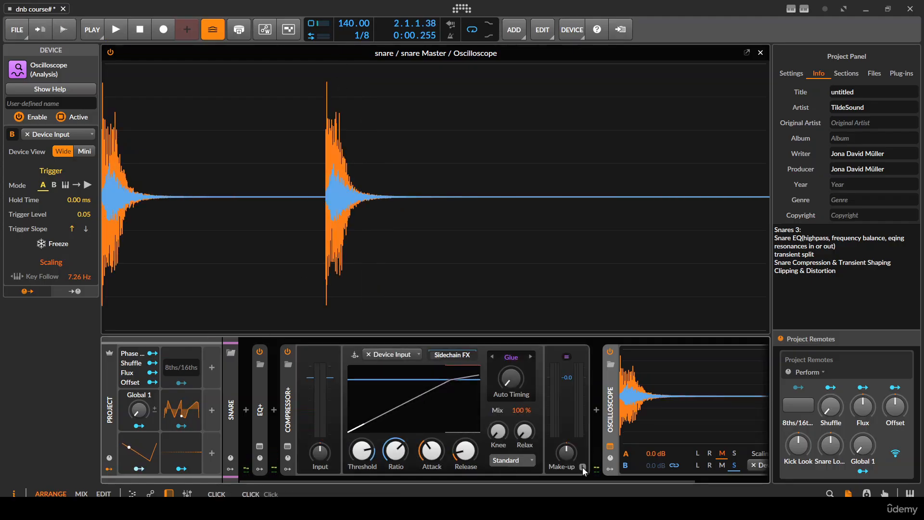
key("space")
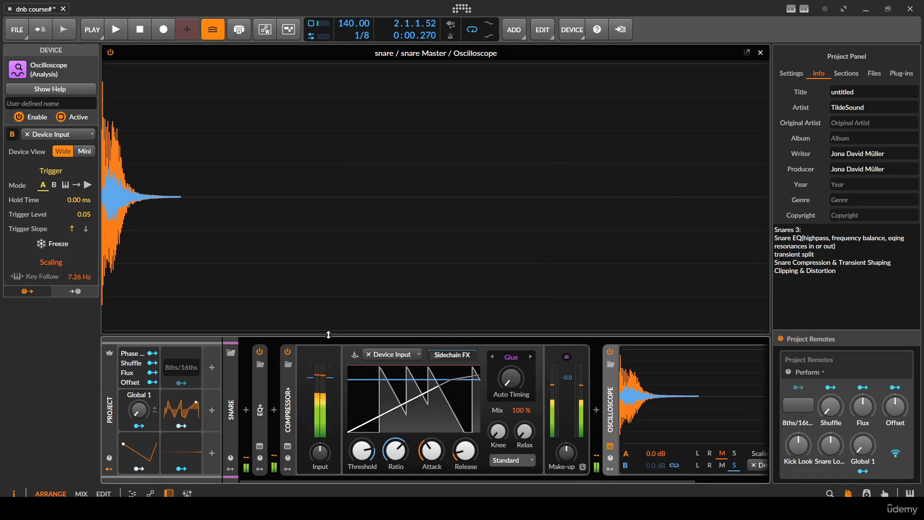
left_click(288, 351)
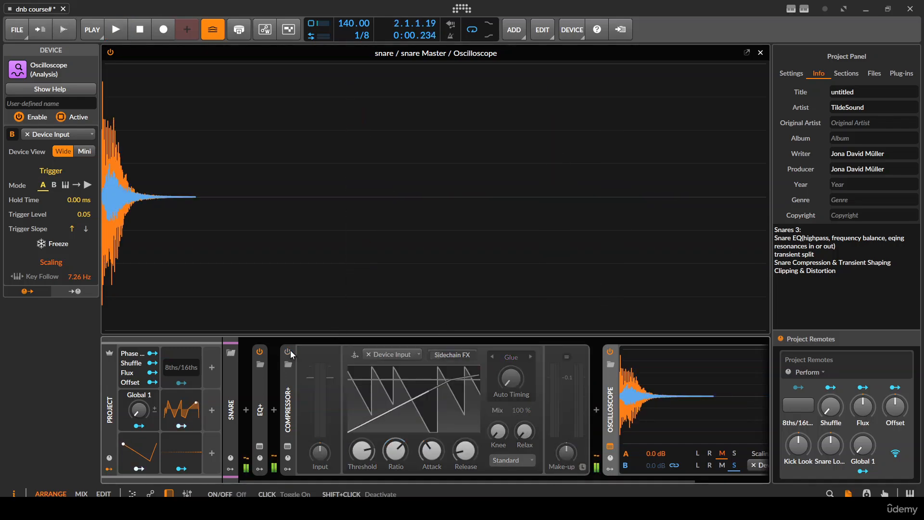
left_click(288, 352)
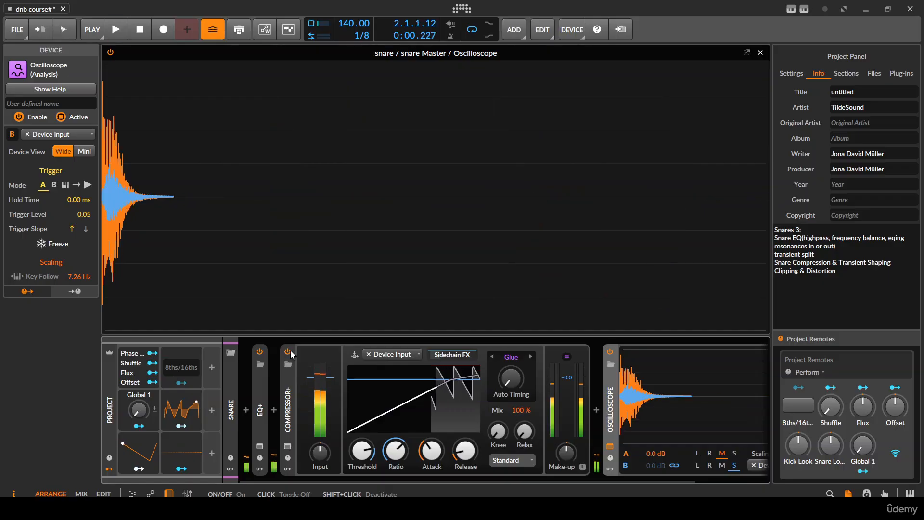
key("space")
key("space")
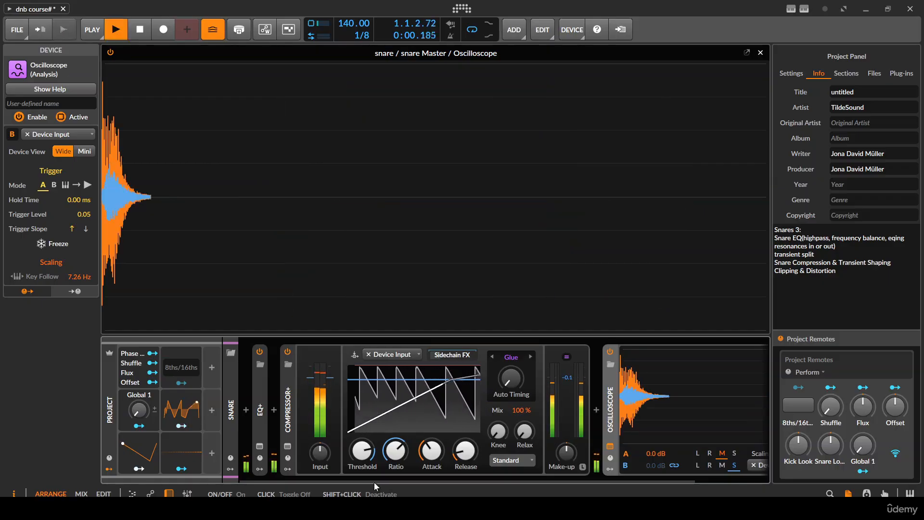
- Raise Compressor+'s threshold slightly and play the snare repeatedly to judge the compression
key("space")
key("space")
left_click_drag(362, 450, 361, 454)
key("space")
key("space")
key("space")
key("space")
key("space")
key("space")
key("space")
key("space")
key("space")
- Bypass and re-enable Compressor+ to check the new threshold against the uncompressed snare
key("space")
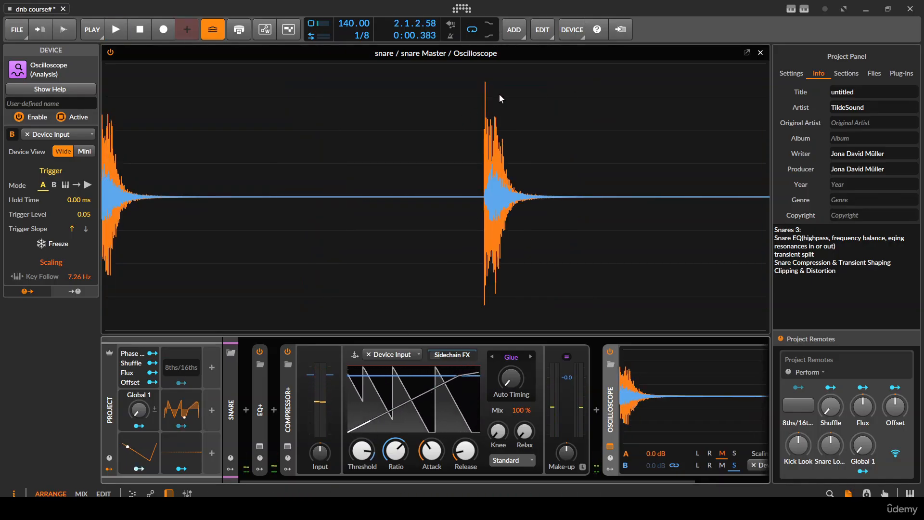
key("space")
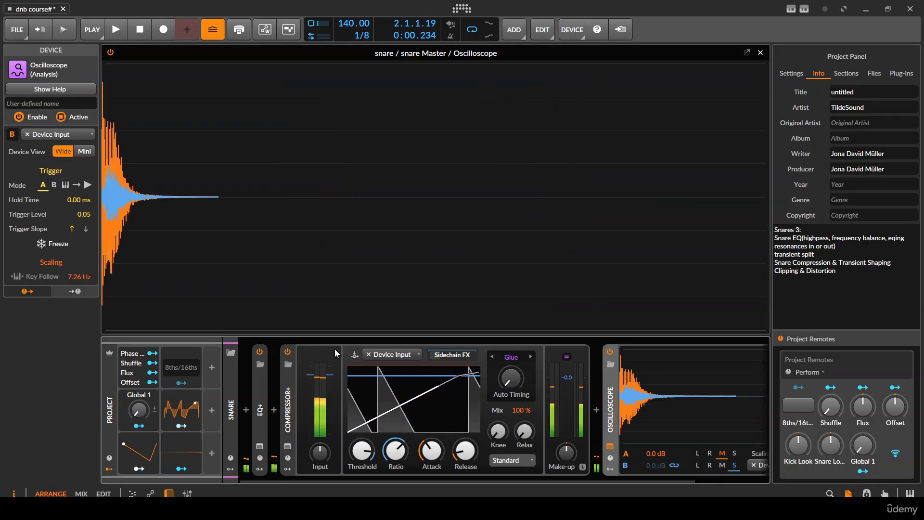
left_click(288, 351)
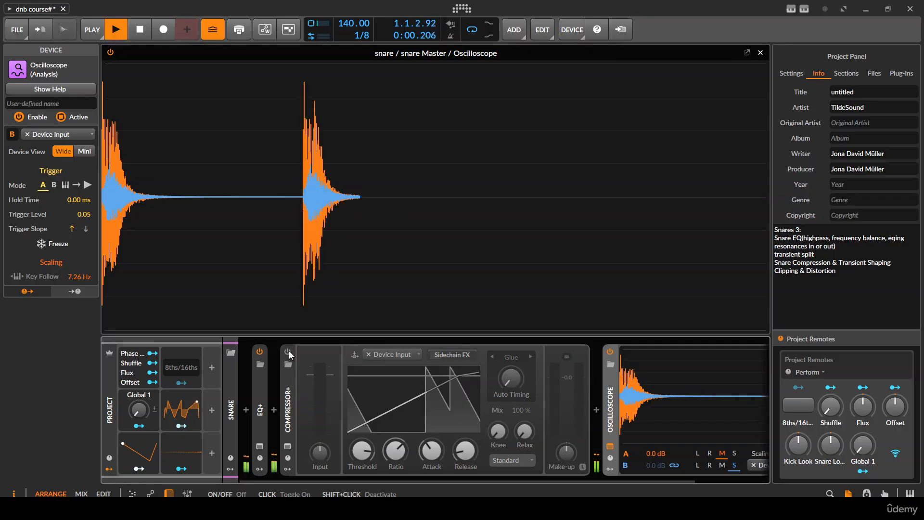
left_click(287, 352)
- Insert Transient Control after the collapsed Compressor+ and raise its attack gain while auditioning the snare
double_click(280, 399)
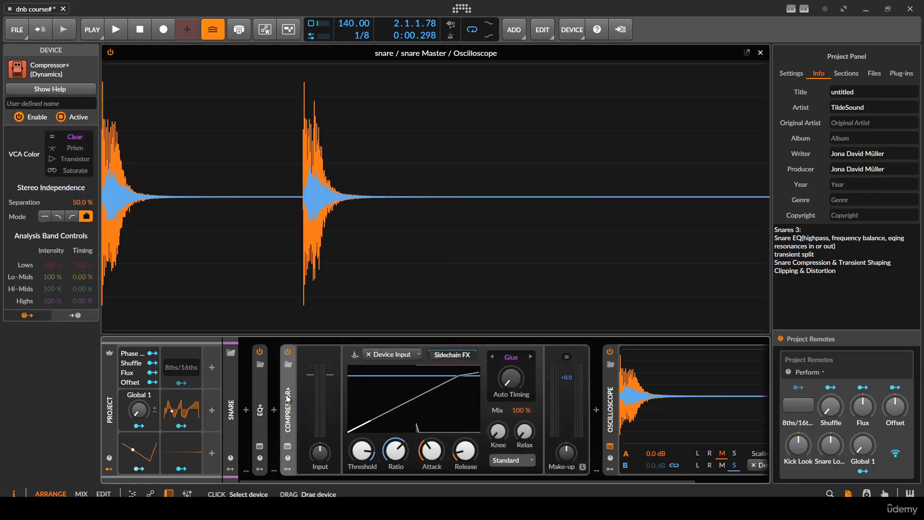
left_click(301, 410)
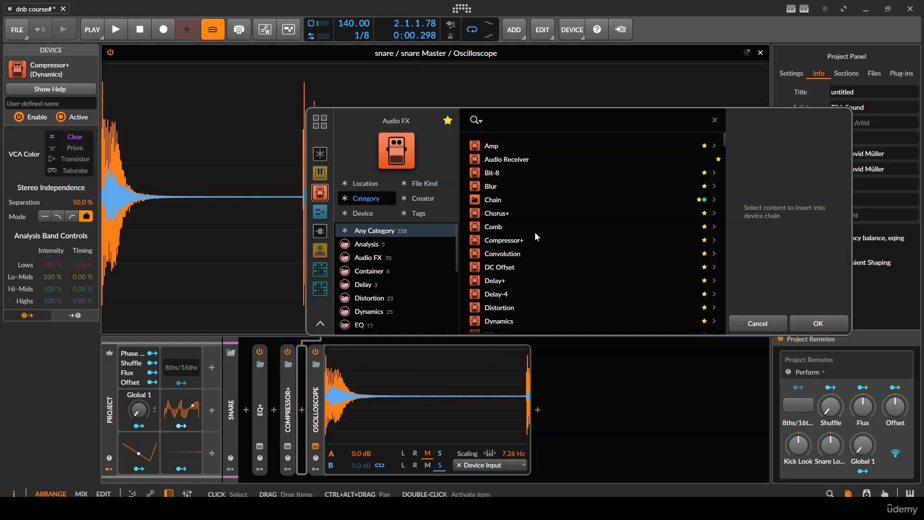
type("trans")
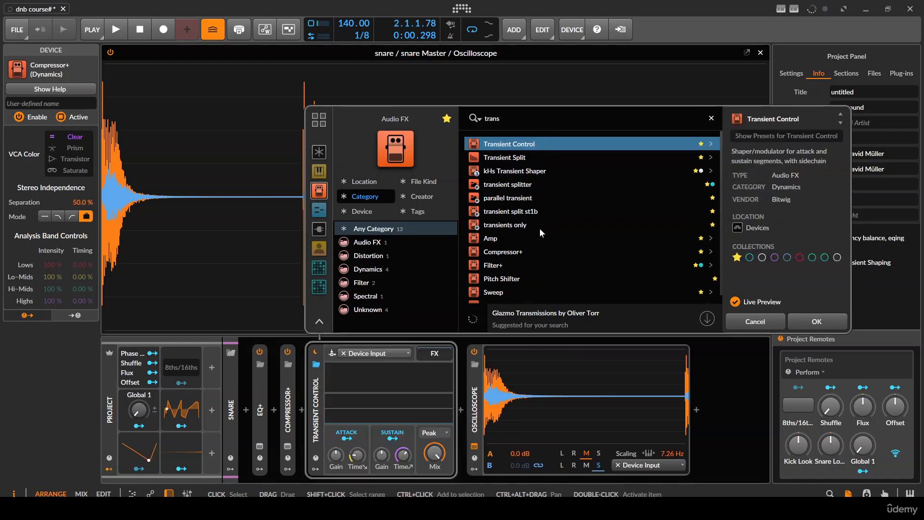
key("Return")
left_click_drag(340, 453, 341, 428)
key("space")
key("space")
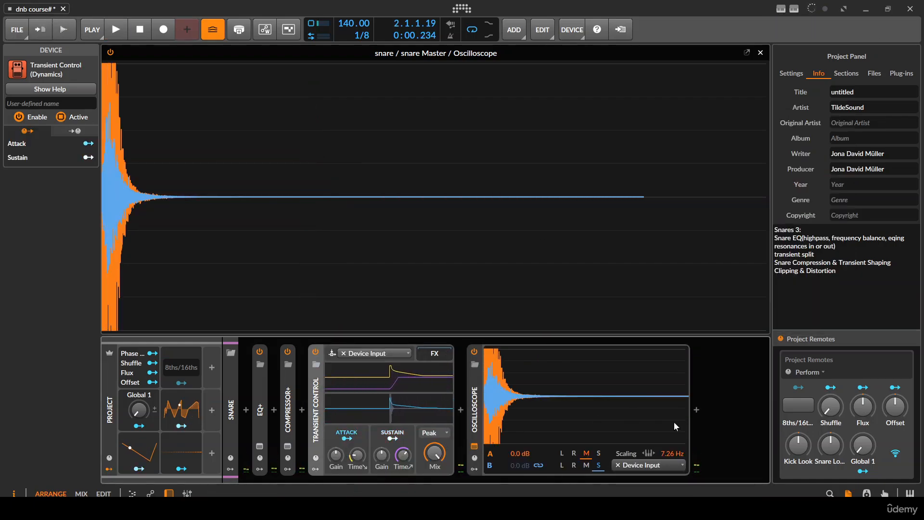
- Add a Peak Limiter after the Oscilloscope at the end of the snare chain
left_click(699, 415)
type("lim")
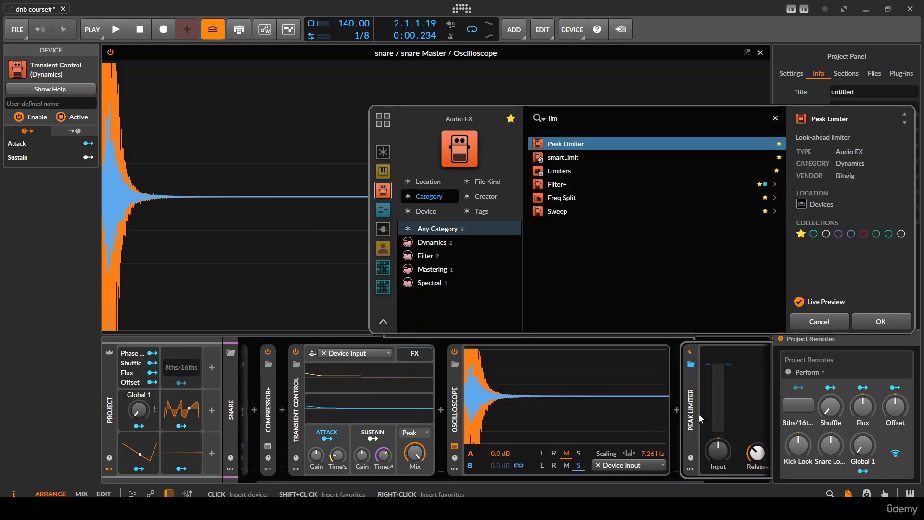
key("Return")
left_click_drag(270, 384, 342, 379)
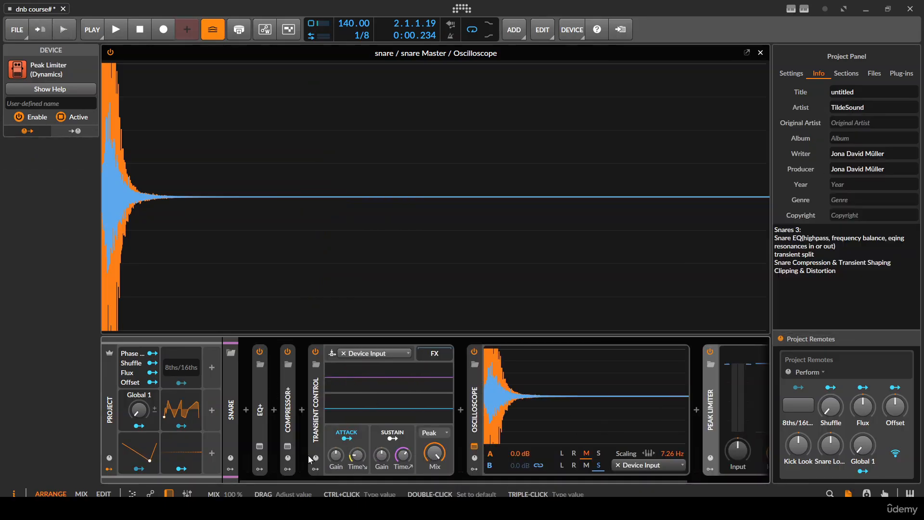
- Insert a Tool device between Compressor+ and Transient Control and lower its gain while auditioning the snare
left_click(306, 403)
type("too")
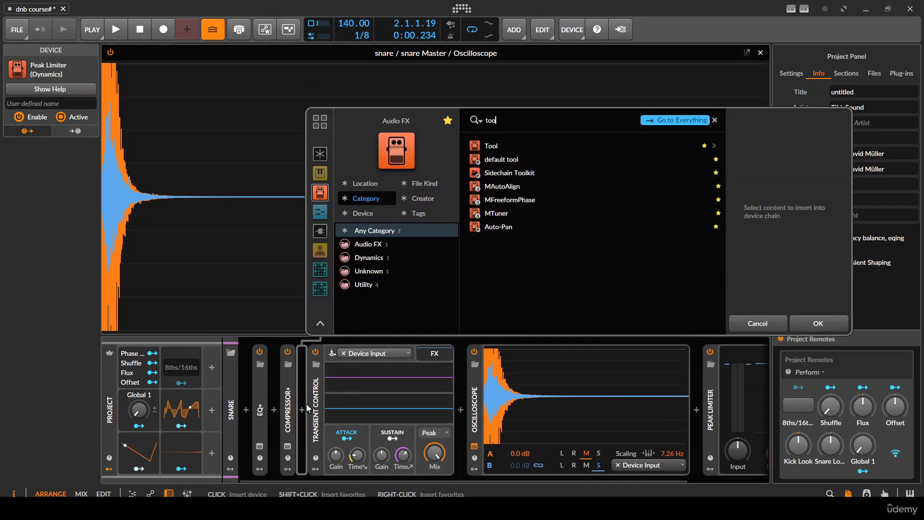
key("Down")
key("Return")
left_click_drag(387, 368, 387, 386)
key("space")
key("space")
- Raise Transient Control's attack gain to 158 % and audition the snare
key("space")
key("space")
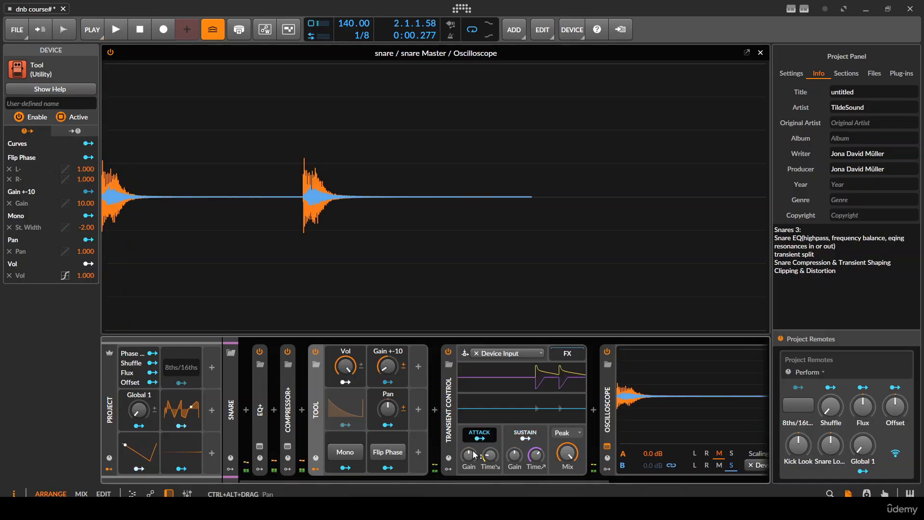
left_click_drag(468, 455, 468, 423)
- Reset Transient Control's attack gain, raise its sustain gain to 200 % and audition the snare
key("space")
key("space")
key("space")
key("space")
key("space")
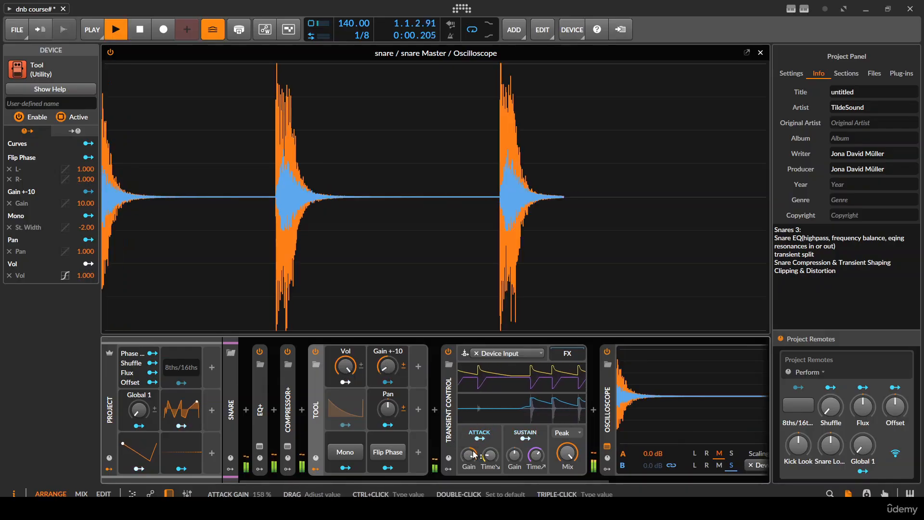
double_click(468, 455)
left_click_drag(514, 455, 514, 425)
key("space")
key("space")
key("space")
key("space")
key("space")
key("space")
key("space")
key("space")
key("space")
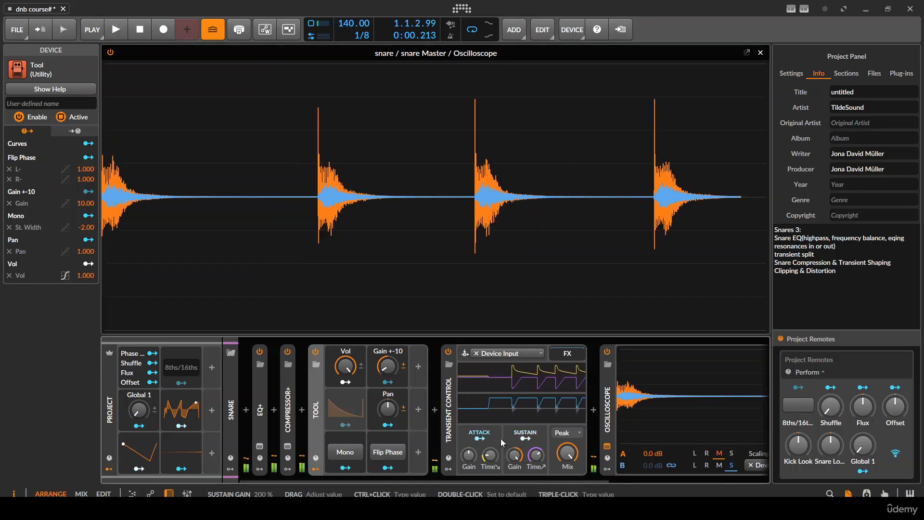
- Replace Transient Control with the kHs Transient Shaper plug-in between the Tool and the Oscilloscope
left_click(472, 427)
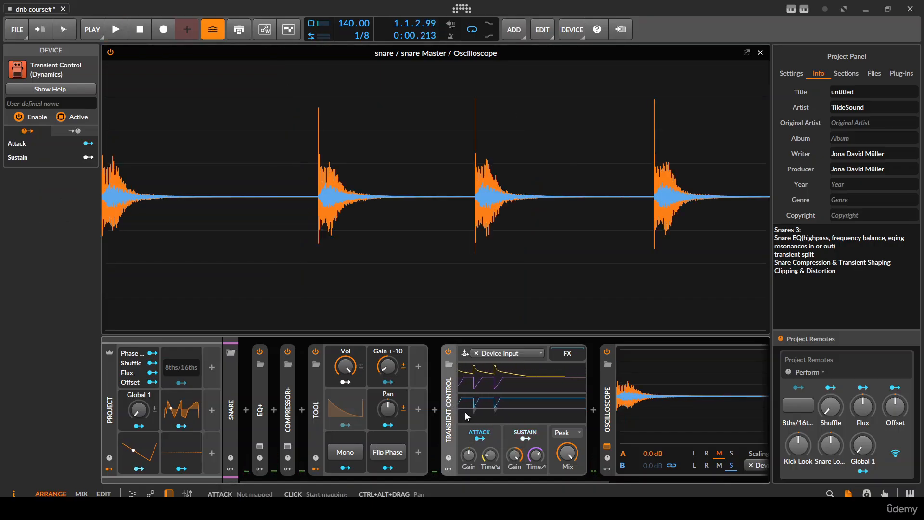
key("Delete")
left_click(435, 410)
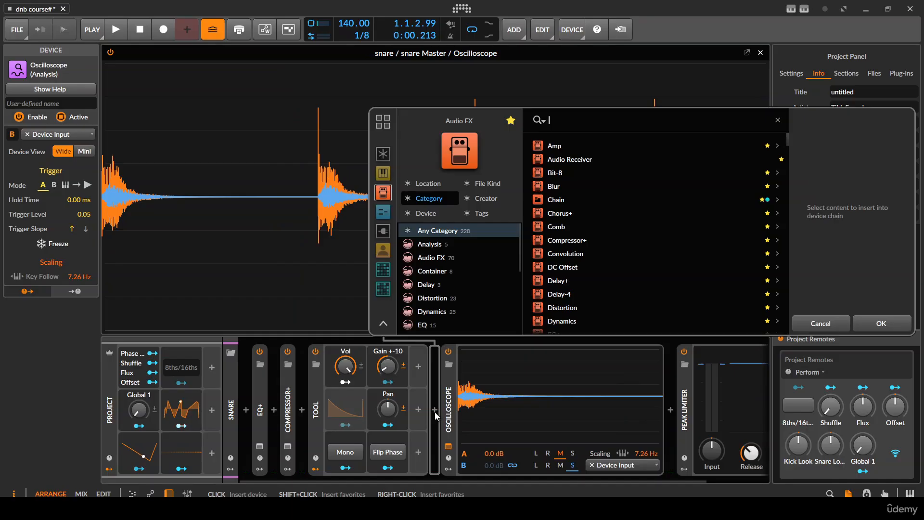
type("khs")
key("Down")
key("Down")
key("Down")
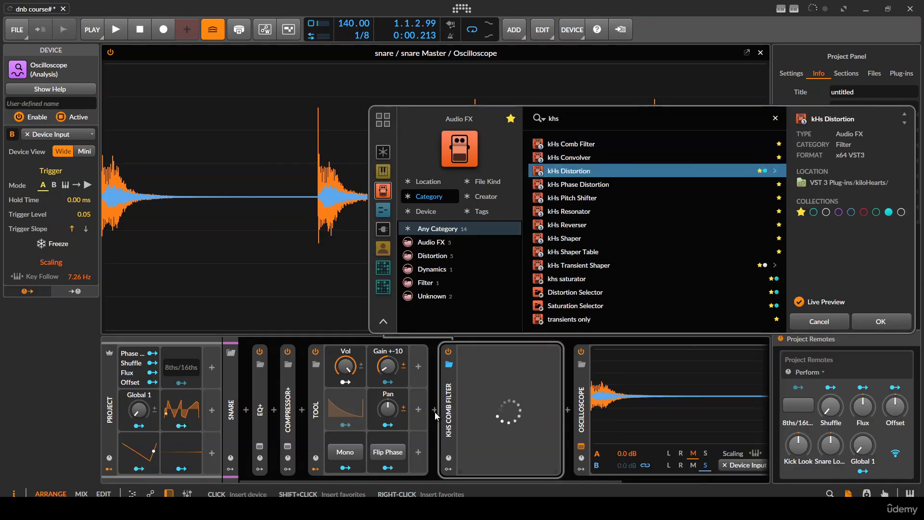
key("Down")
key("Down")
key("Down")
key("Down")
key("Down")
key("Down")
key("Down")
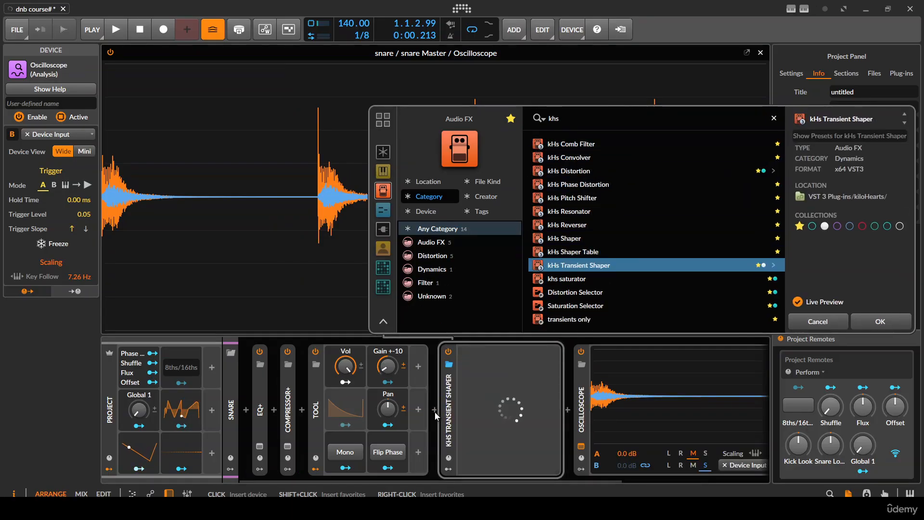
key("Return")
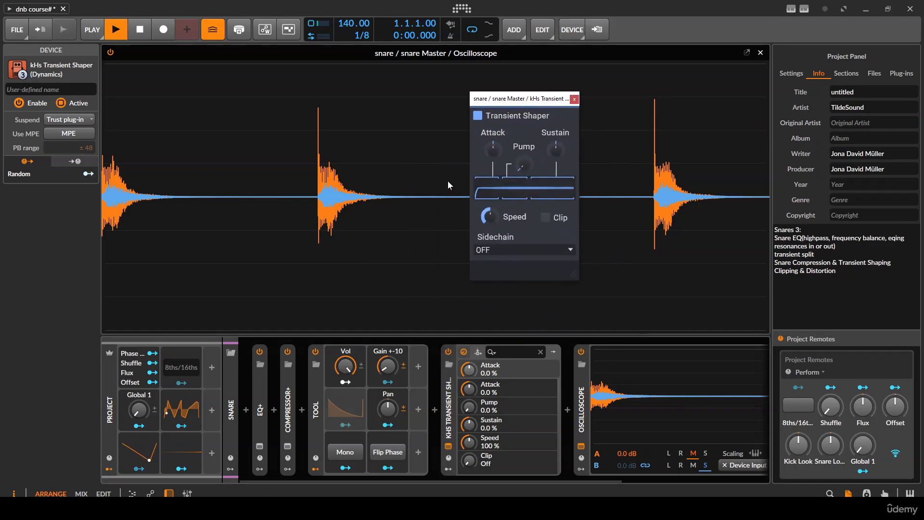
- Reset the Tool's gain to its default, set the Transient Shaper's sustain to -100 % and audition the snare
key("space")
double_click(386, 368)
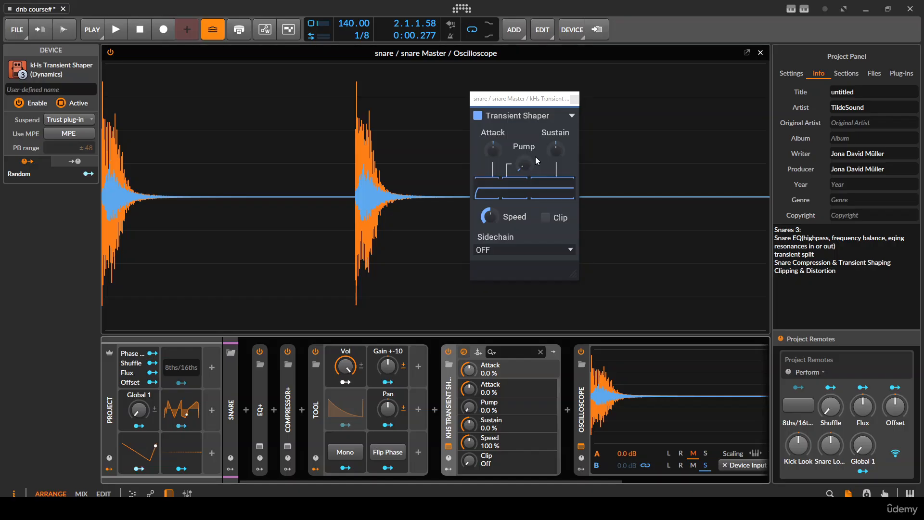
left_click_drag(555, 149, 556, 202)
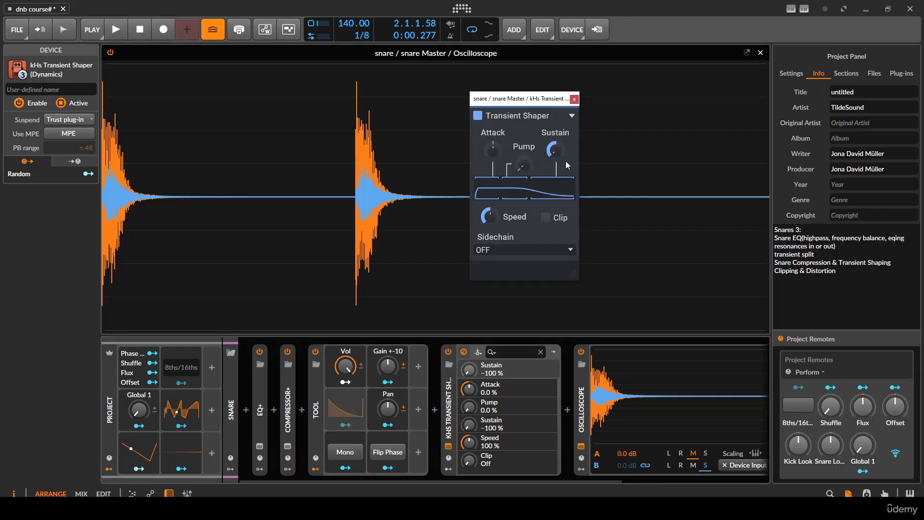
key("space")
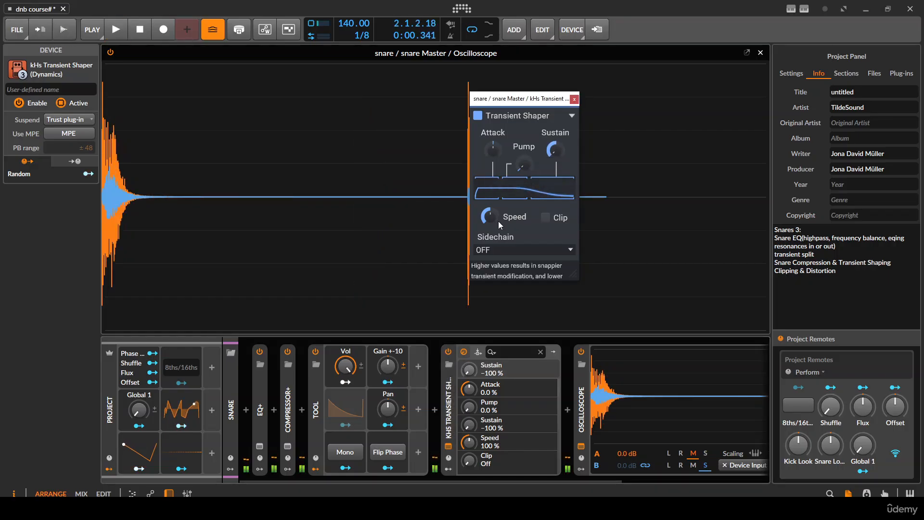
- Raise the Transient Shaper's speed to 328 % and audition the snare
left_click_drag(489, 216, 490, 221)
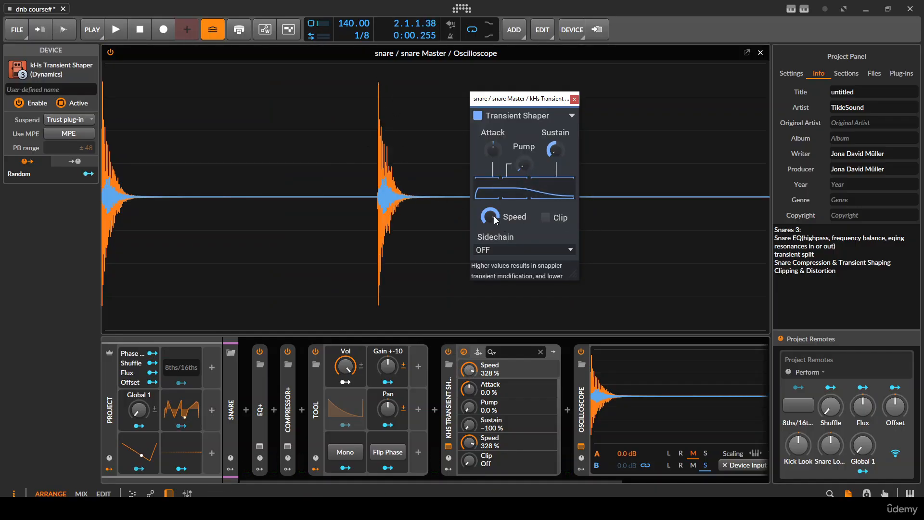
key("space")
key("space")
key("space")
key("space")
key("space")
key("space")
key("space")
- Lower the Transient Shaper's speed to 58 % and audition the snare
left_click_drag(489, 216, 490, 251)
key("space")
key("space")
key("space")
key("space")
key("space")
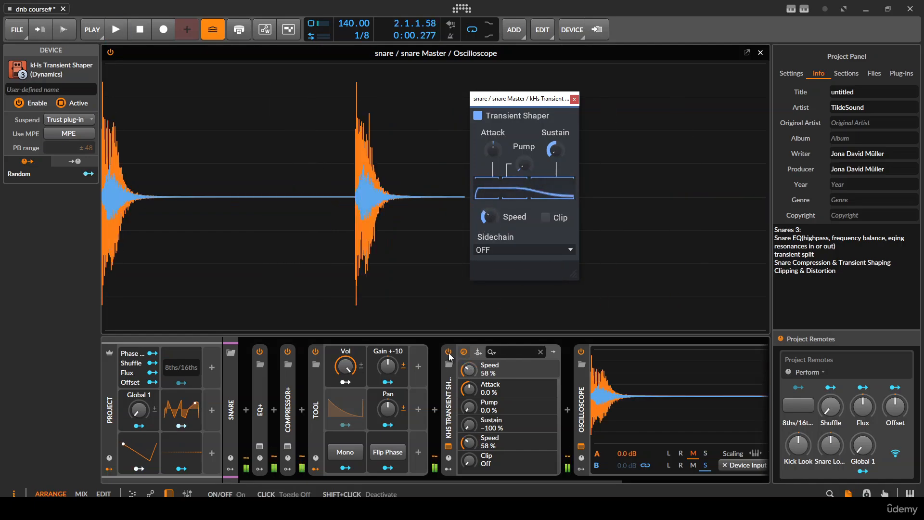
- Collapse the Tool and insert a compact Chain container before EQ+ at the start of the snare chain
left_click(329, 411)
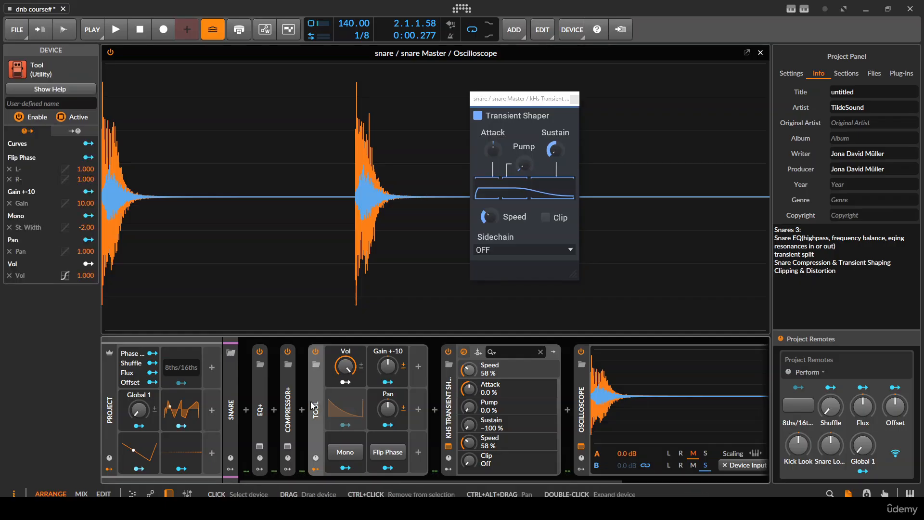
left_click(316, 469)
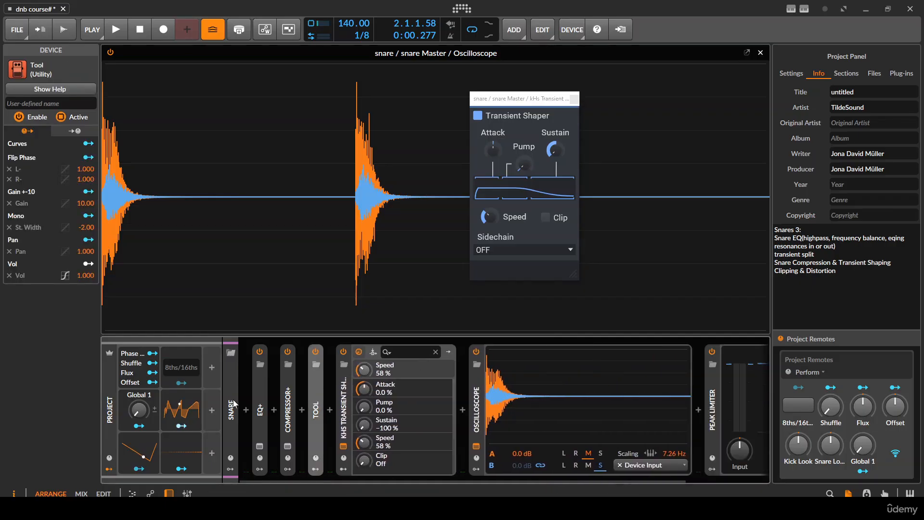
left_click(244, 403)
type("chain")
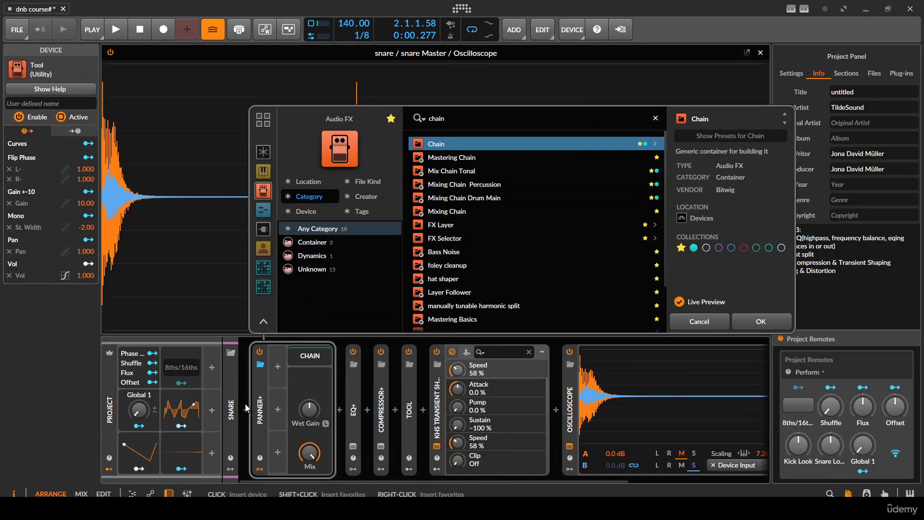
key("Return")
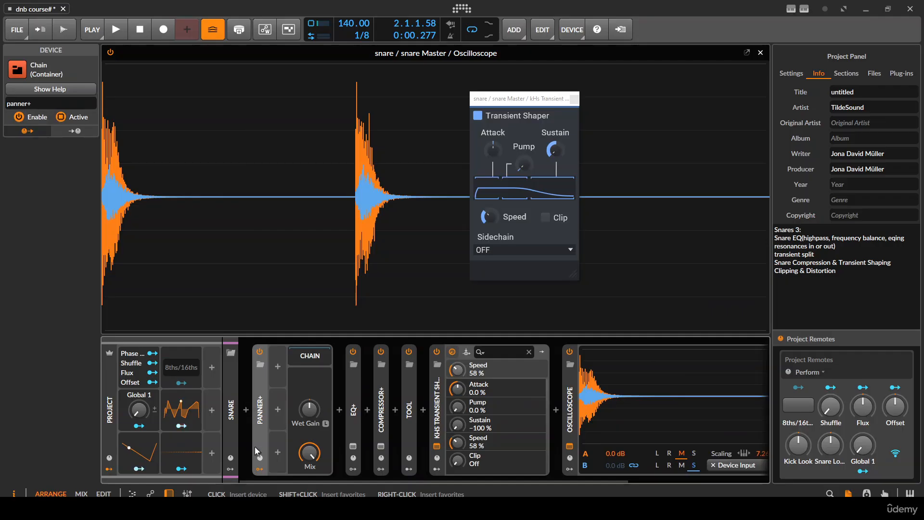
left_click(259, 470)
- Move the four devices from EQ+ through kHs Transient Shaper into the Chain container
left_click(338, 394)
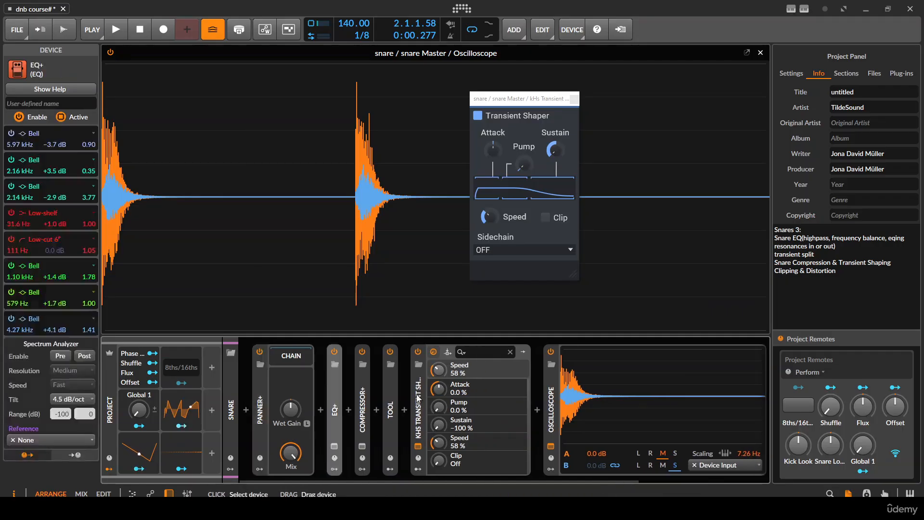
left_click(419, 397, "shift")
left_click_drag(418, 397, 310, 428)
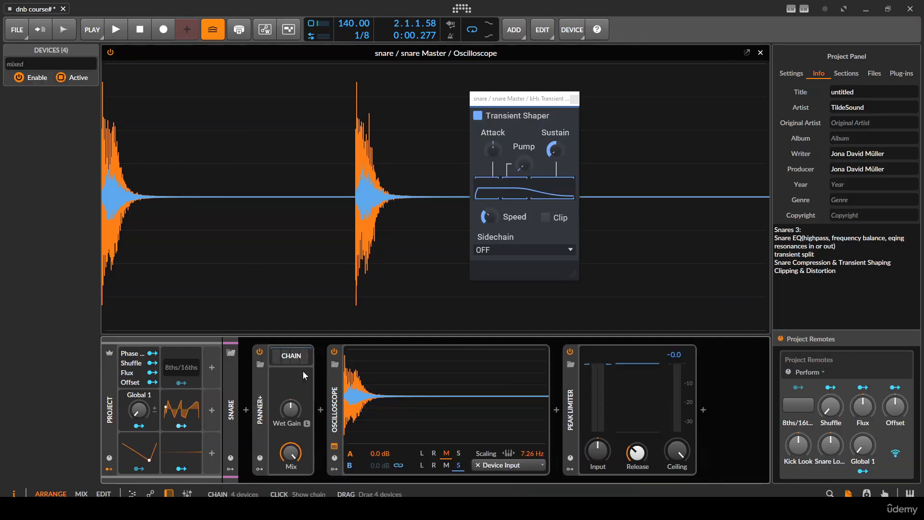
- Use gain learning on the Chain's wet gain while the snare plays to level-match the processed signal
key("space")
left_click(306, 423)
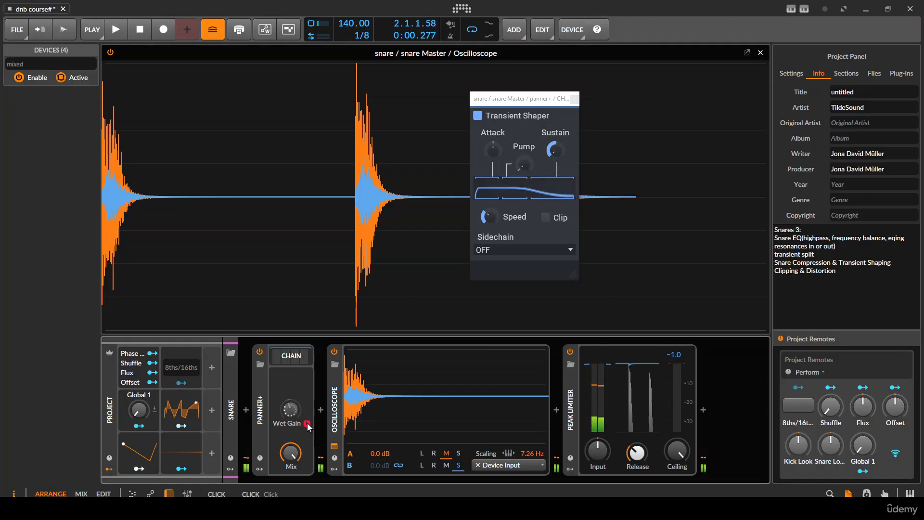
left_click(308, 426)
key("space")
- Show the devices inside the Chain, close the Transient Shaper plug-in window and audition the snare
left_click(291, 355)
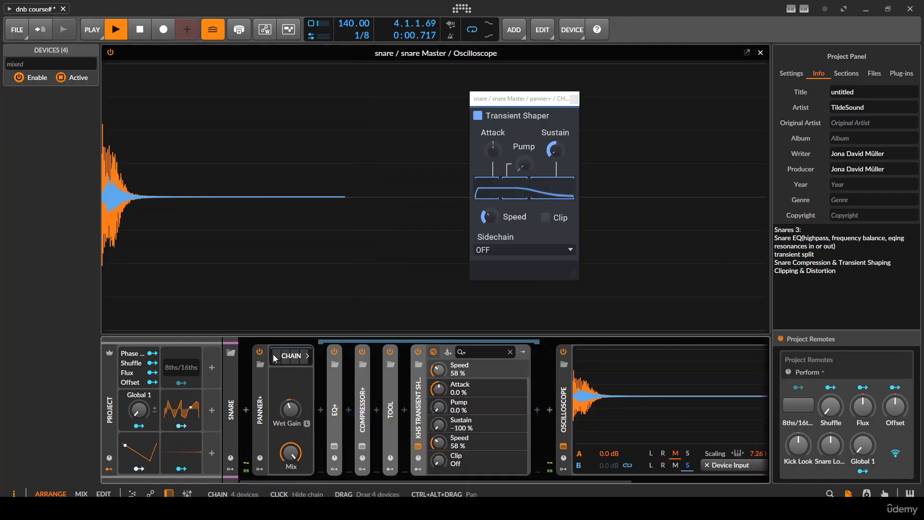
left_click(574, 99)
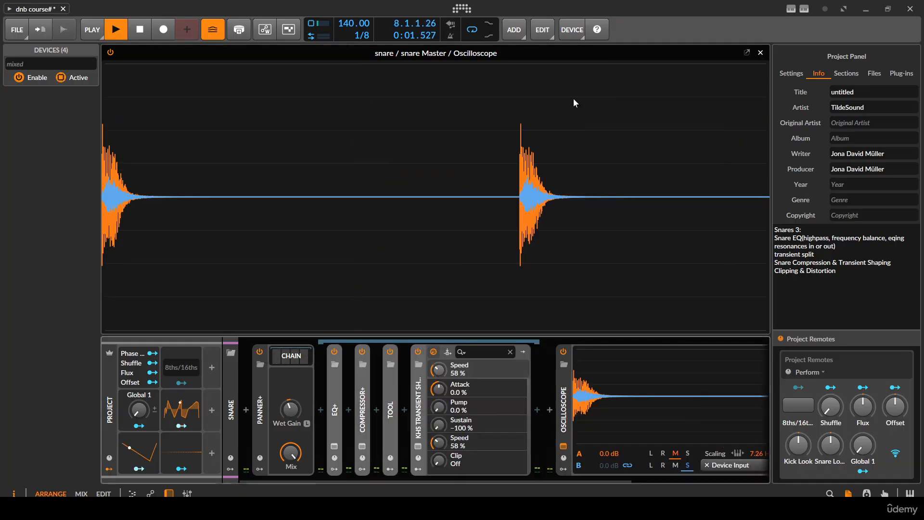
key("space")
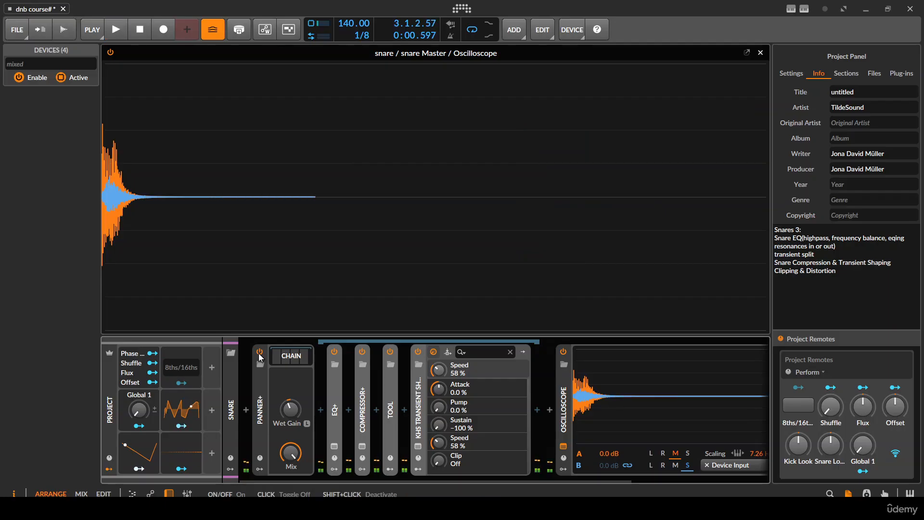
- Bypass and re-enable the whole Chain to compare the processed snare with the unprocessed one
left_click(258, 352)
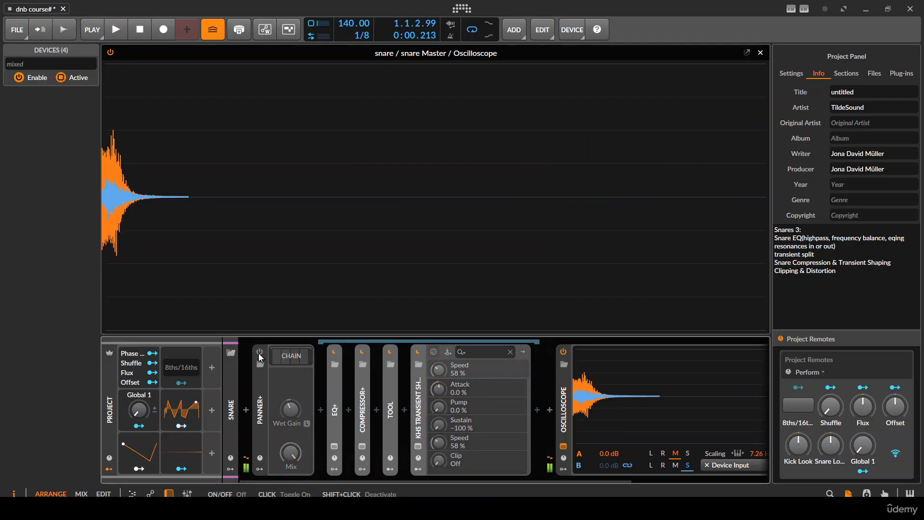
key("space")
left_click(259, 352)
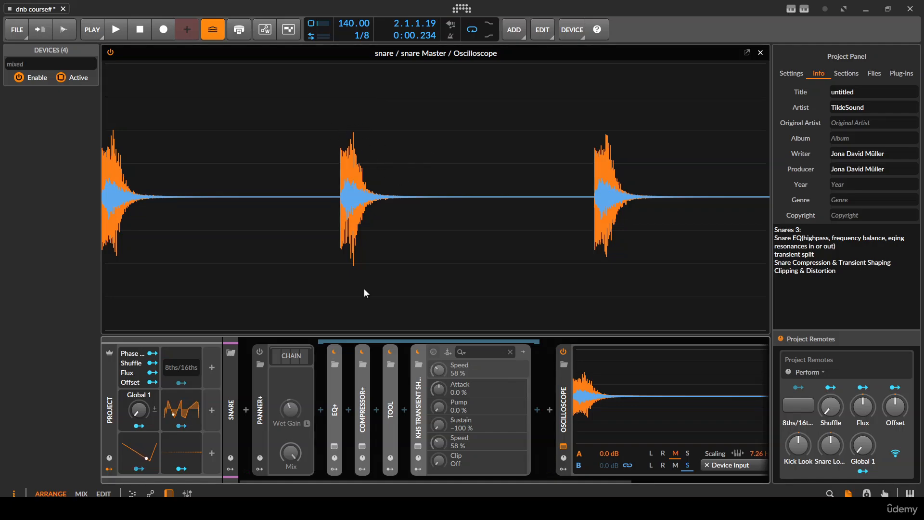
key("space")
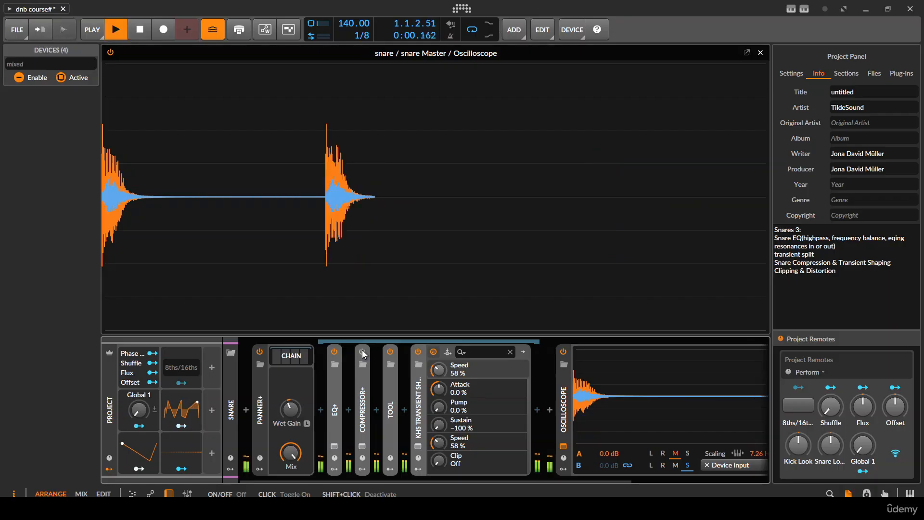
- Bypass Compressor+, kHs Transient Shaper and EQ+ in turn while auditioning the snare, and re-enable them all
left_click(417, 351)
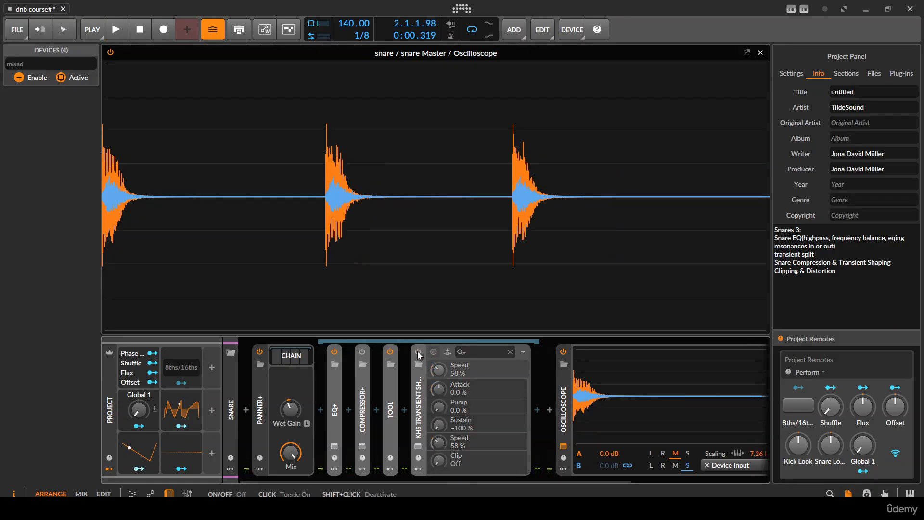
key("space")
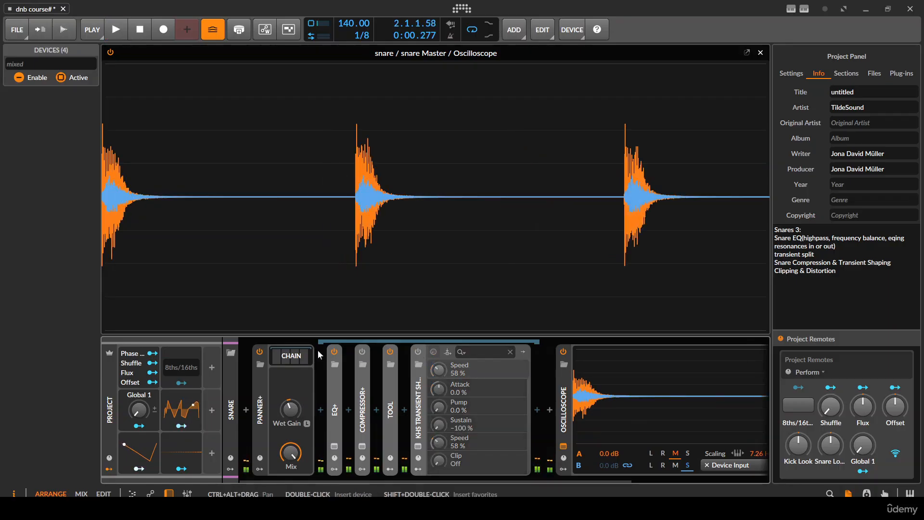
left_click(329, 352)
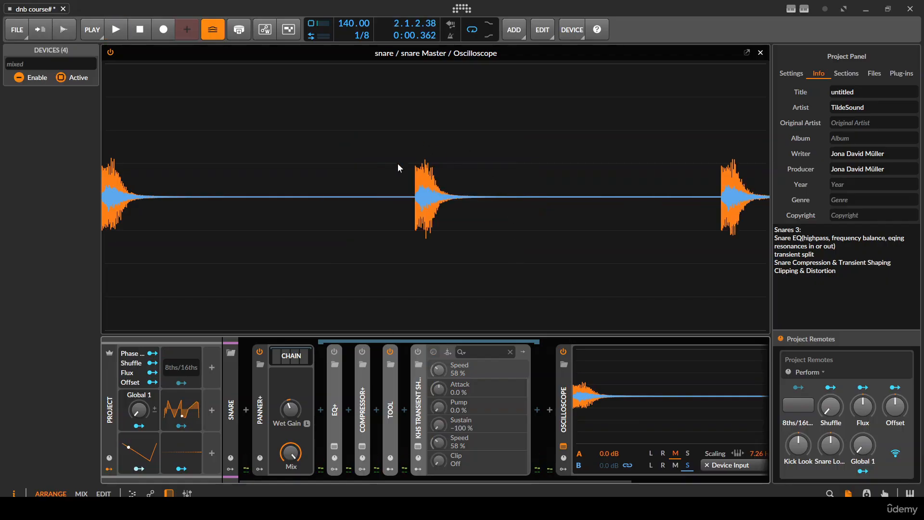
key("space")
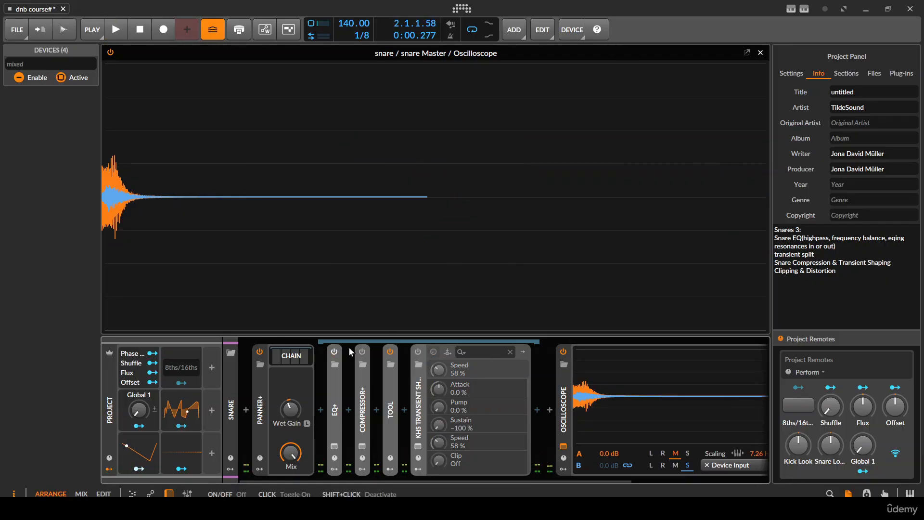
left_click(418, 350)
key("space")
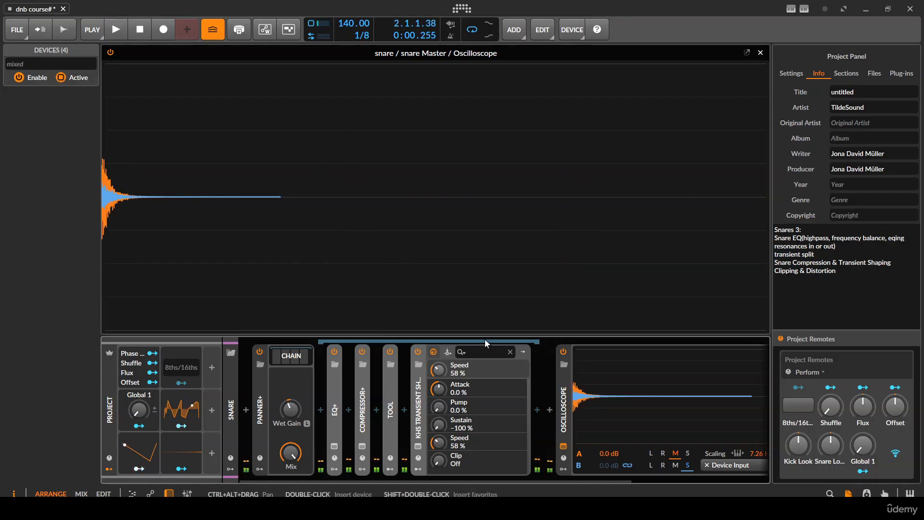
- Audition the snare, collapse kHs Transient Shaper and insert a second EQ+ after it inside the Chain
left_click(416, 400)
key("space")
left_click(417, 399)
left_click(434, 413)
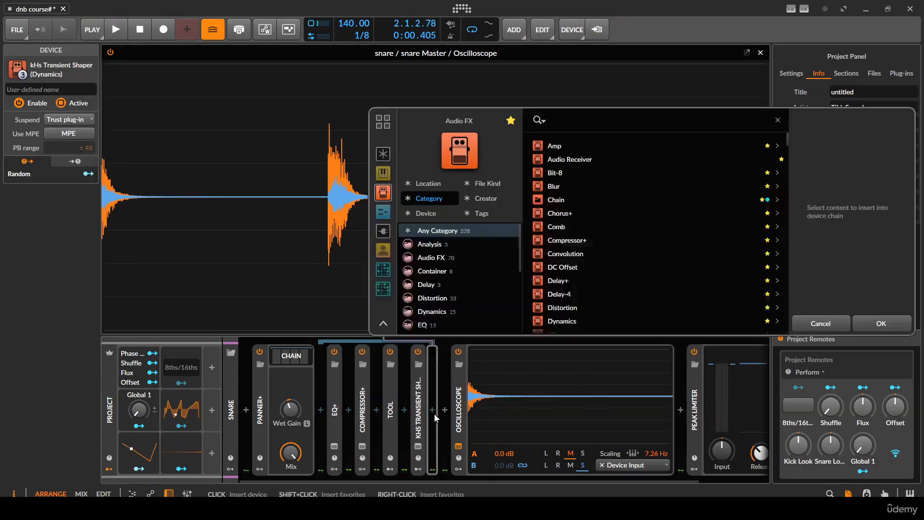
type("eq")
key("Return")
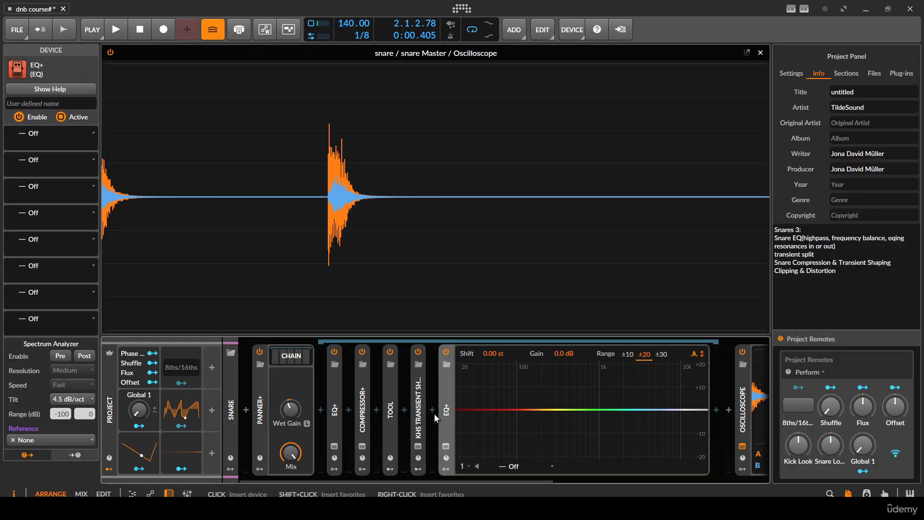
- Add a bell at 4.91 kHz with +1.6 dB and Q 0.63 to the new EQ+, and bypass the device to compare
key("space")
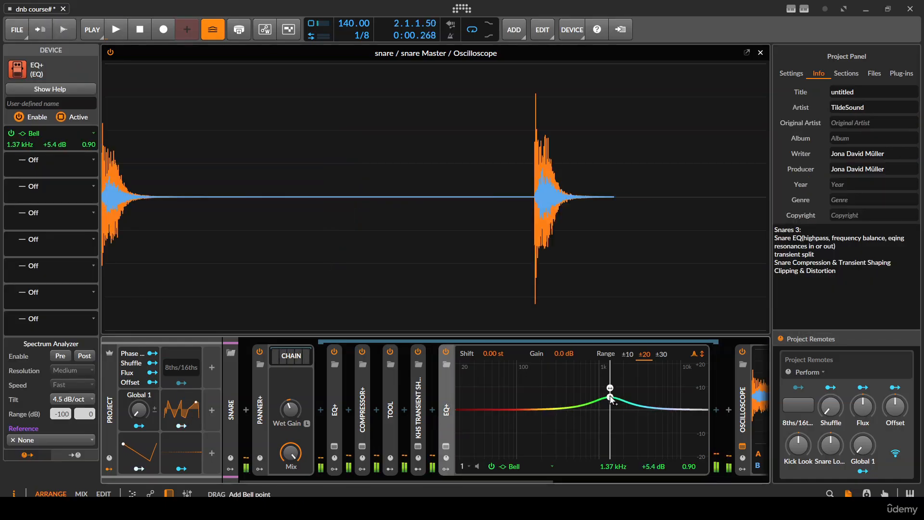
mouse_move(607, 401)
left_mouse_down()
mouse_move(644, 394)
mouse_move(652, 399)
mouse_move(629, 398)
mouse_move(666, 402)
mouse_move(640, 394)
mouse_move(657, 408)
left_mouse_up()
key("space")
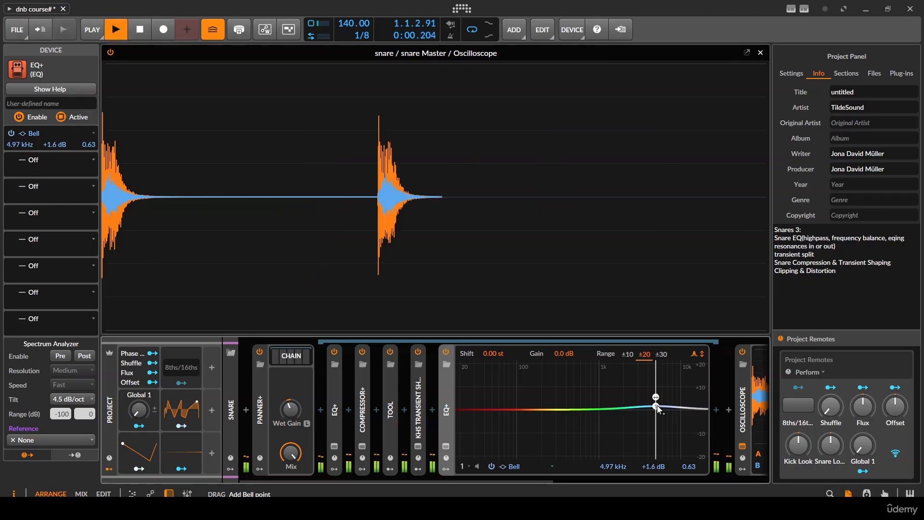
left_click(446, 352)
key("space")
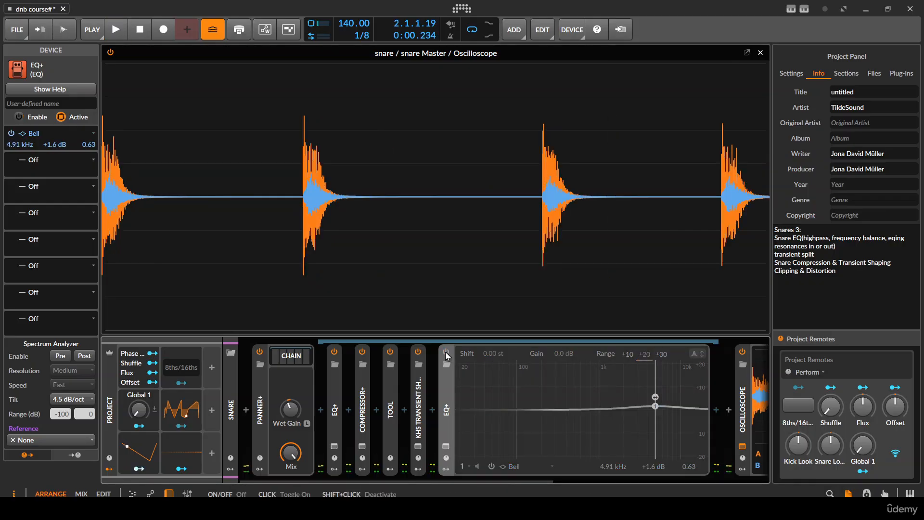
- Audition the snare with the second EQ+ bypassed, re-enable it to compare, and collapse the device
key("space")
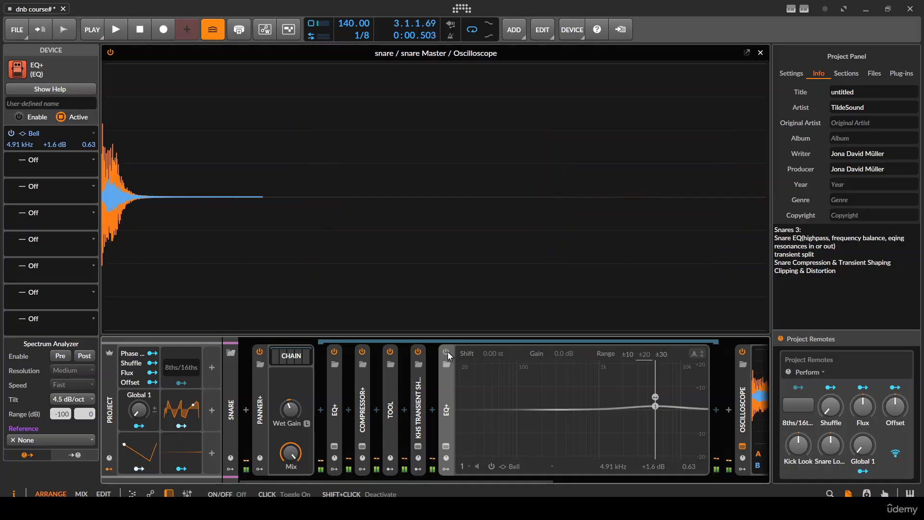
left_click(446, 352)
key("space")
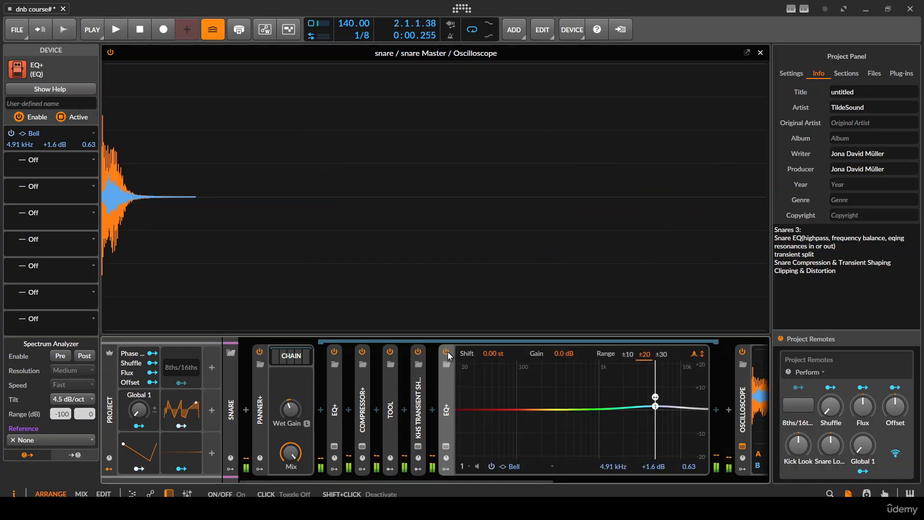
key("space")
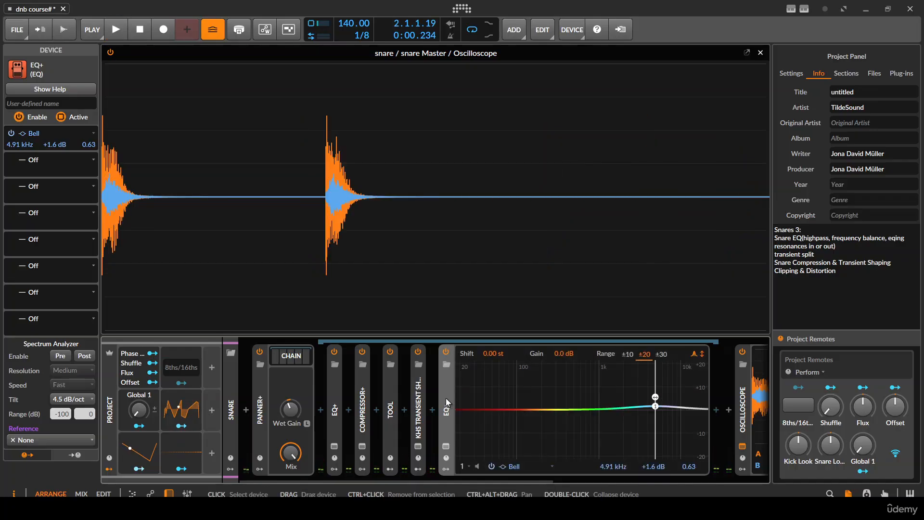
double_click(446, 399)
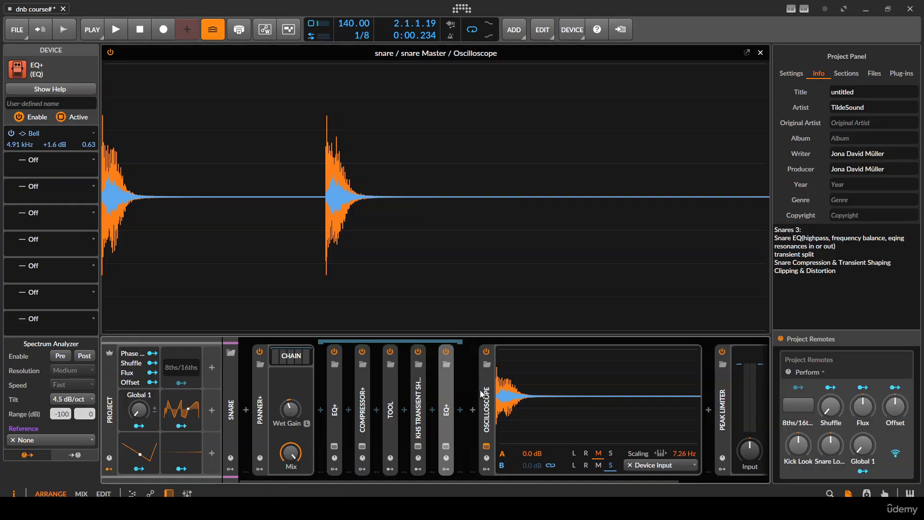
key("space")
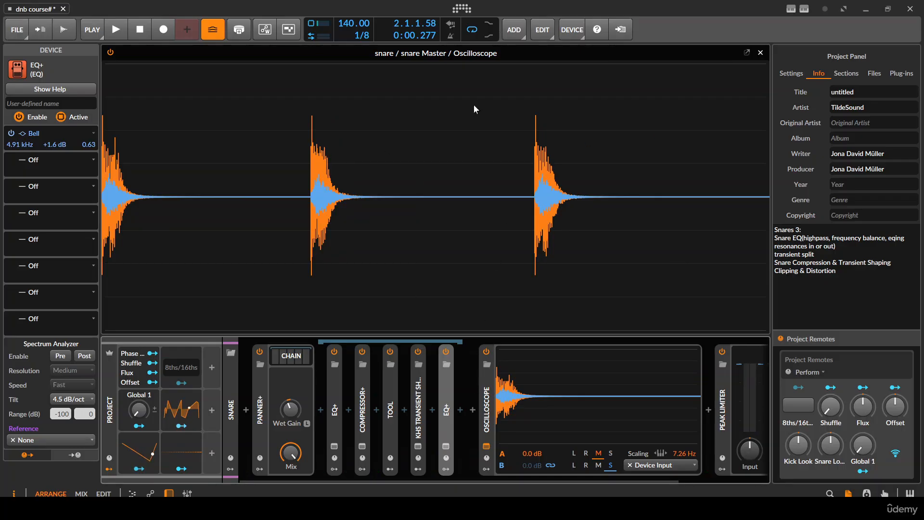
key("space")
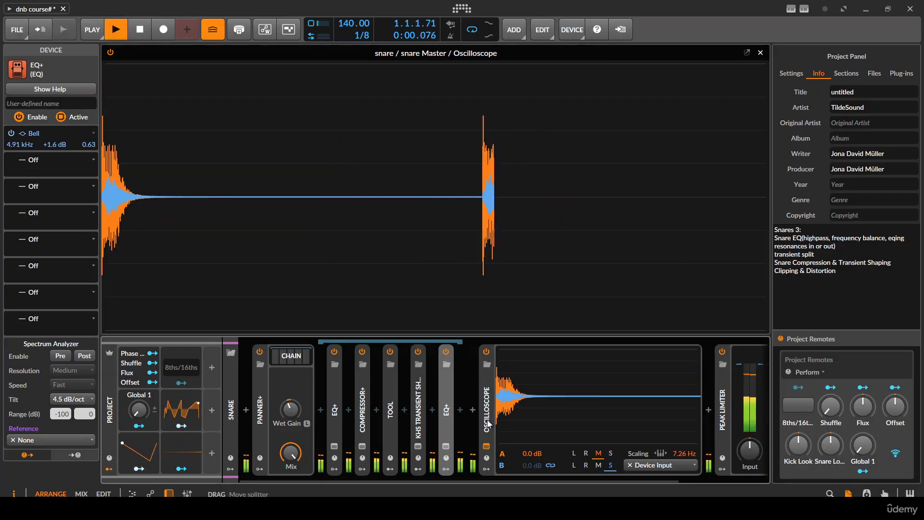
- Insert a Transient Split after the second EQ+ inside the Chain and audition the snare
left_click(460, 413)
type("spec")
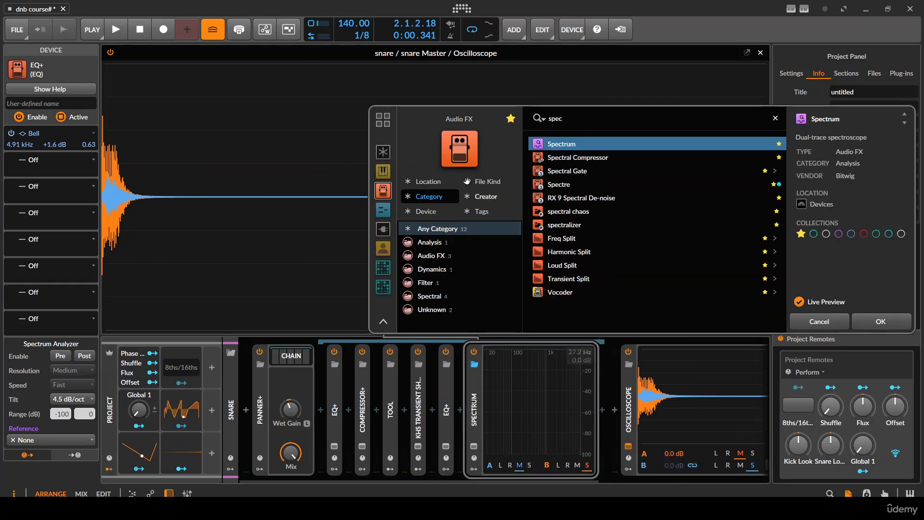
left_click(583, 278)
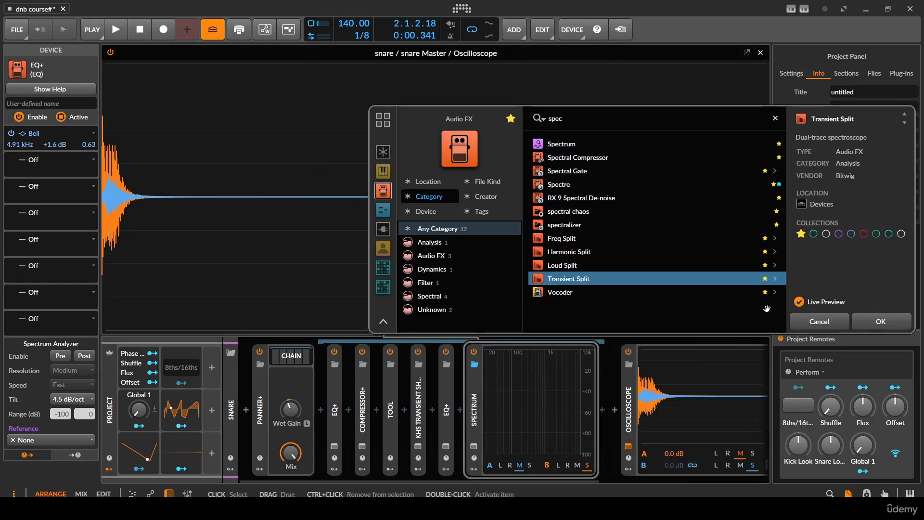
left_click(874, 319)
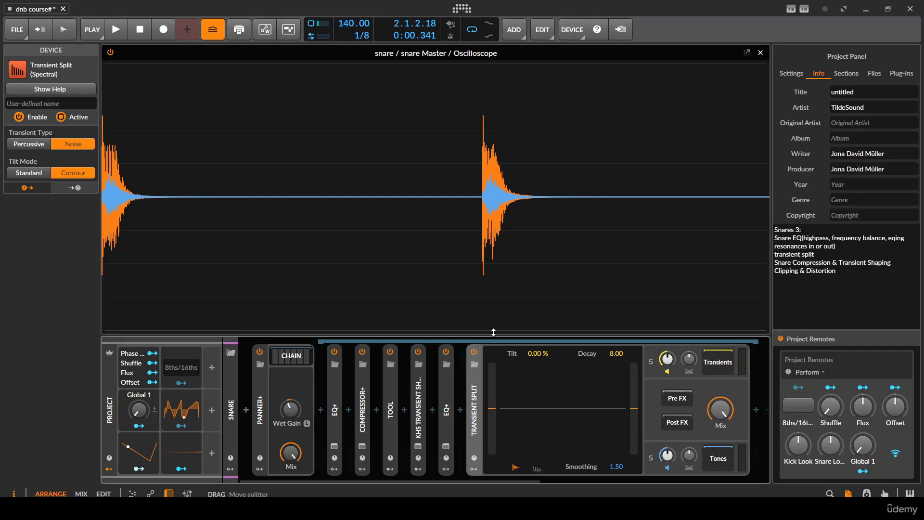
key("space")
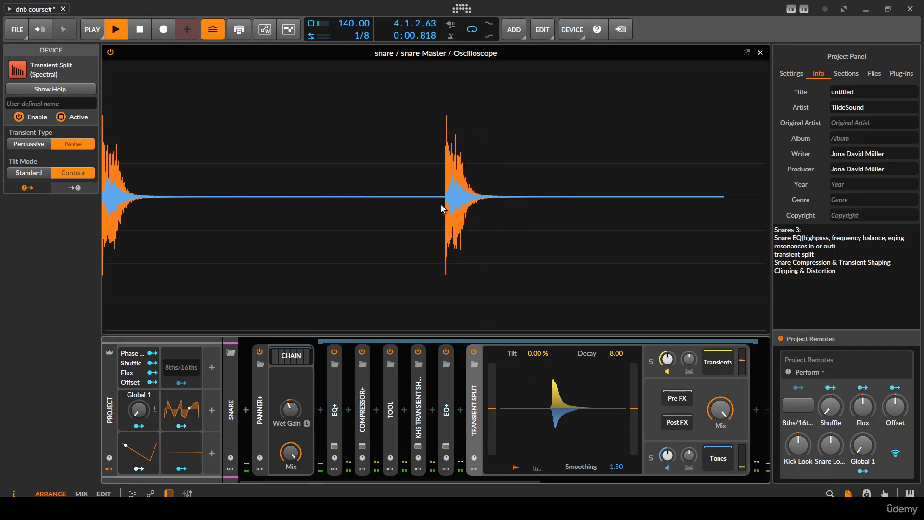
key("space")
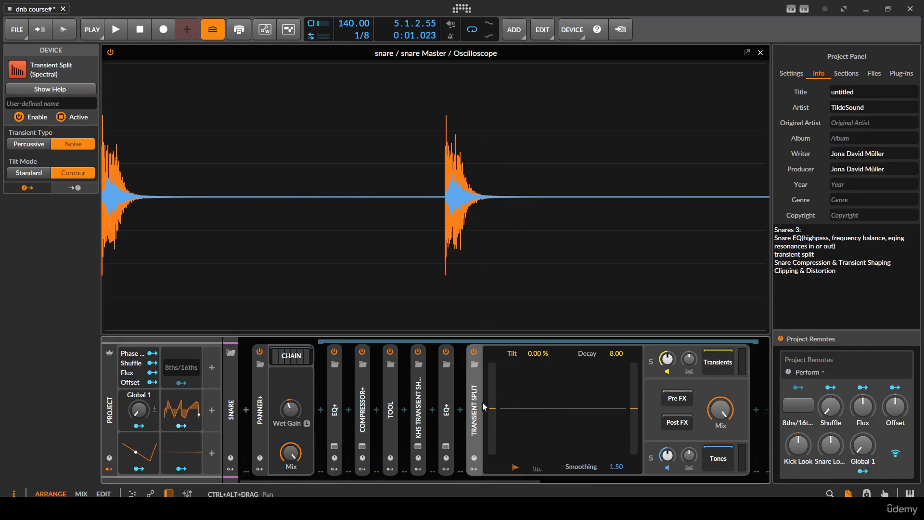
- Try an Oscilloscope display scaling of 11.3 Hz while auditioning the snare
scroll(547, 433, "right", 5)
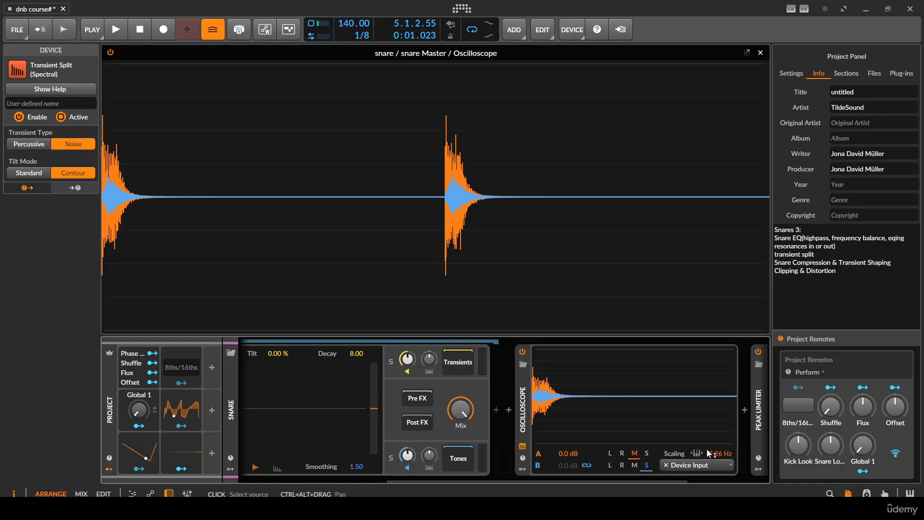
key("space")
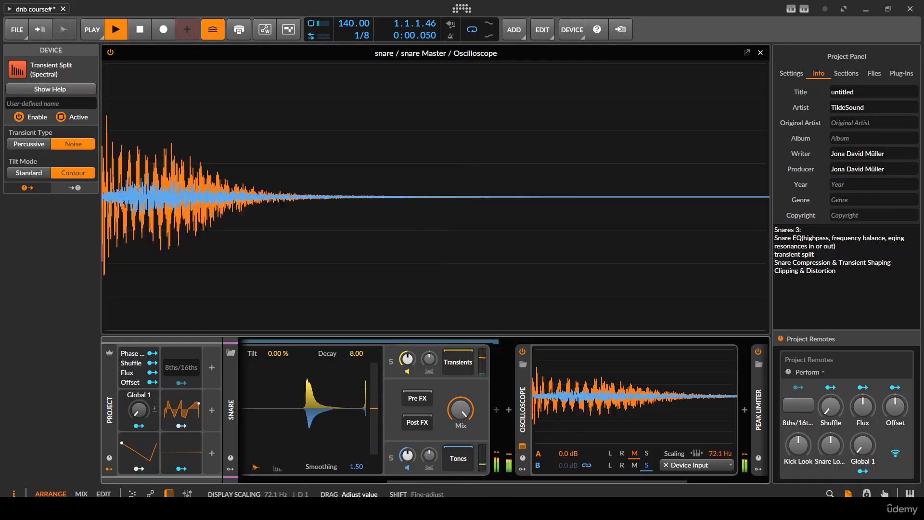
key("space")
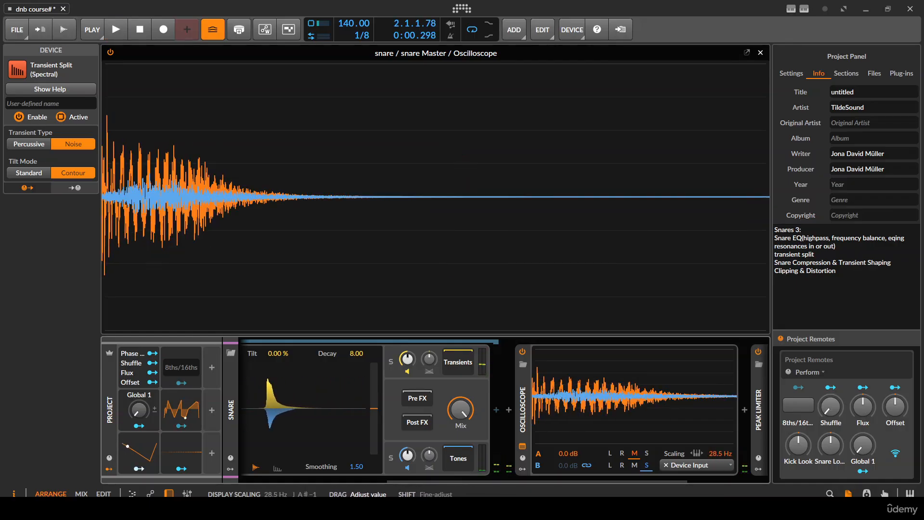
left_click_drag(720, 453, 720, 474)
key("space")
key("space")
key("space")
key("space")
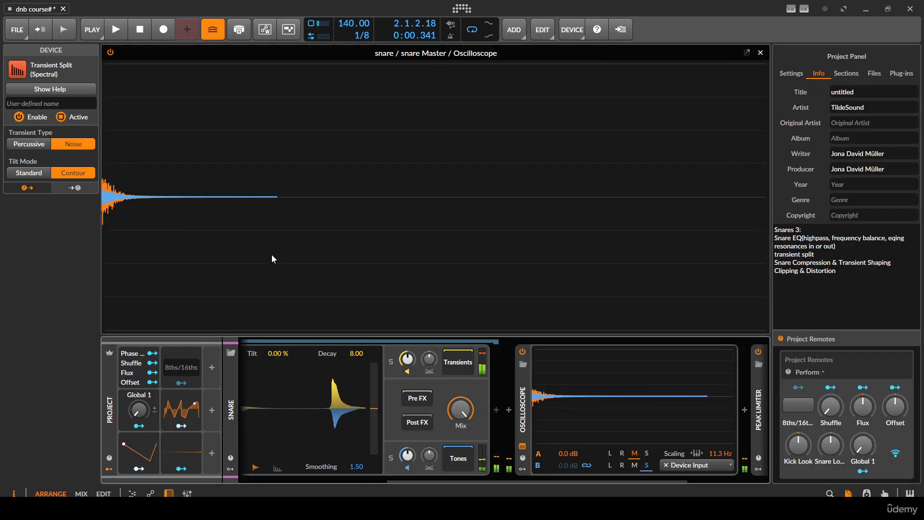
- Lower the Oscilloscope's trigger level to 0.00 and play the snare to check the triggering
left_click(519, 404)
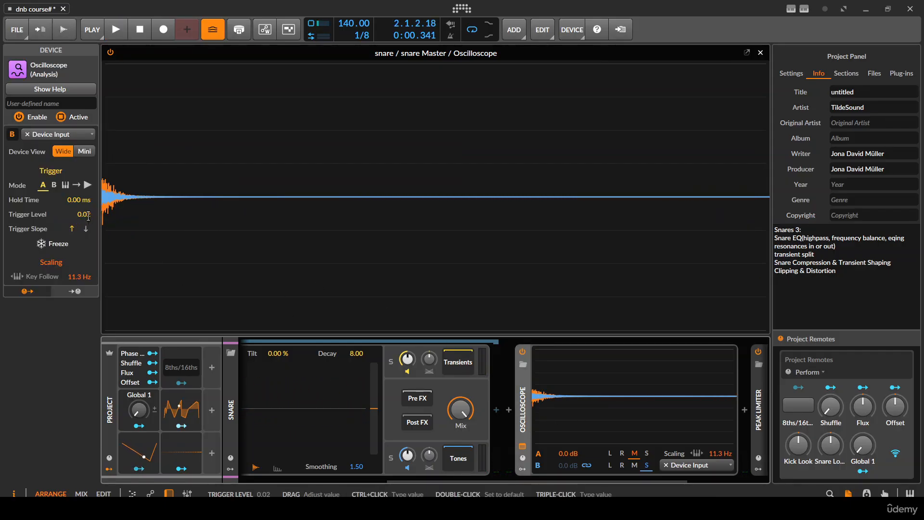
triple_click(85, 214)
type(".00")
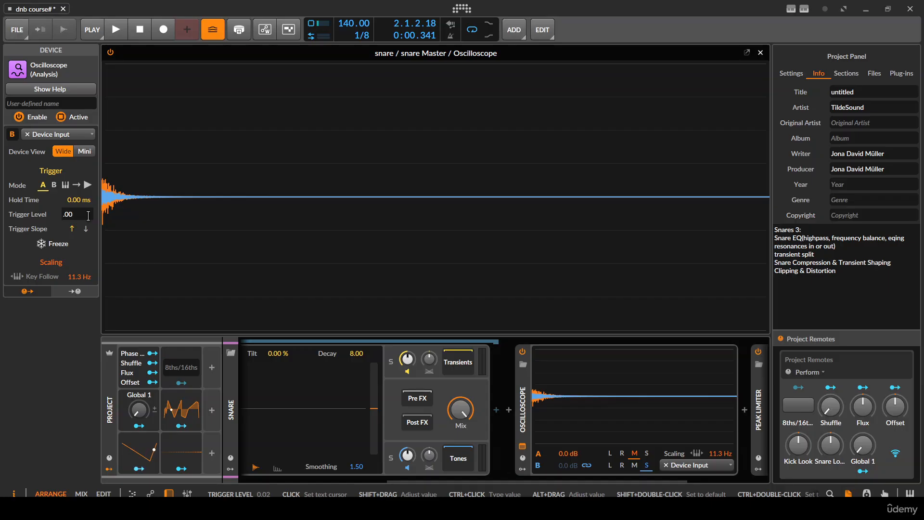
type("01")
key("Return")
key("space")
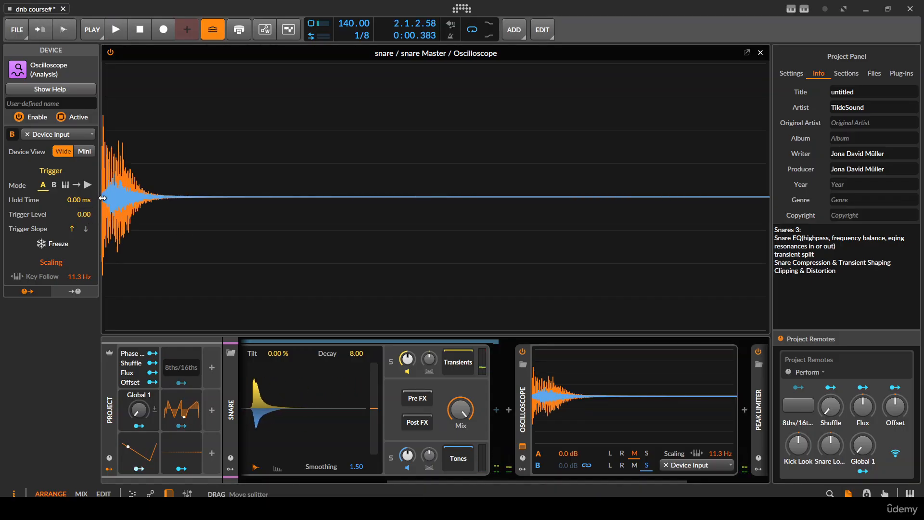
- Adjust the Oscilloscope's display scaling to 34.0 Hz while auditioning the snare
left_click_drag(711, 454, 711, 460)
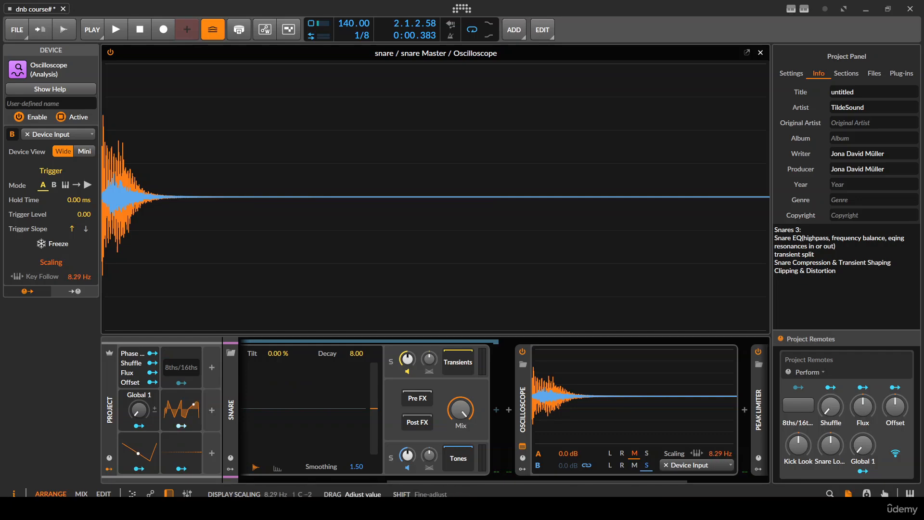
key("space")
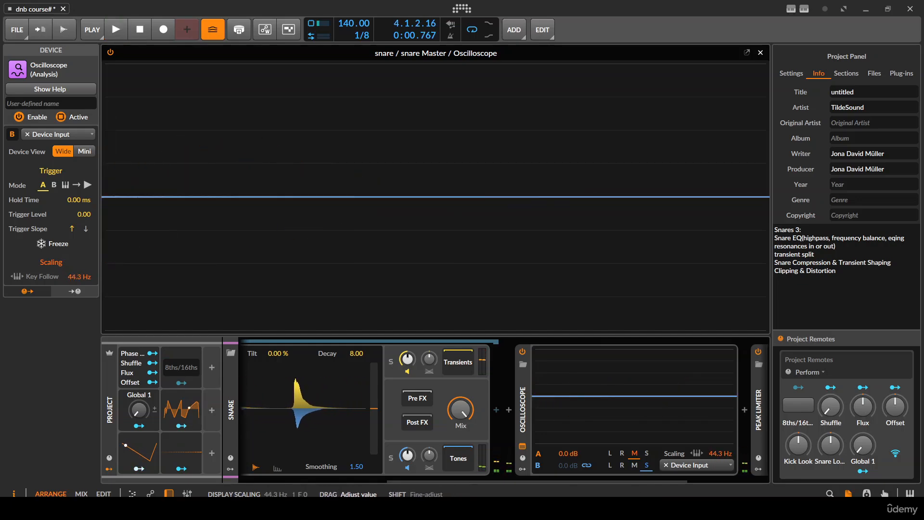
key("space")
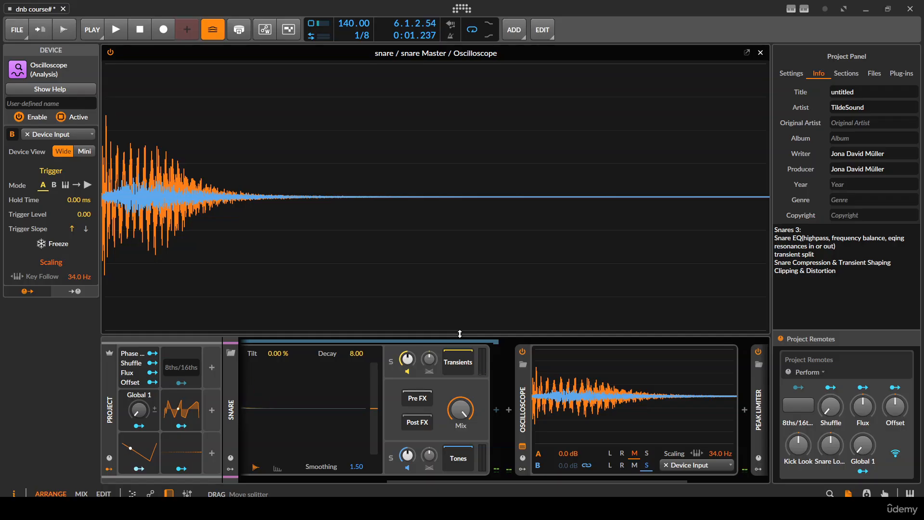
- Bypass Transient Split, audition the snare, and re-enable the device to compare the waveforms
scroll(358, 371, "left", 5)
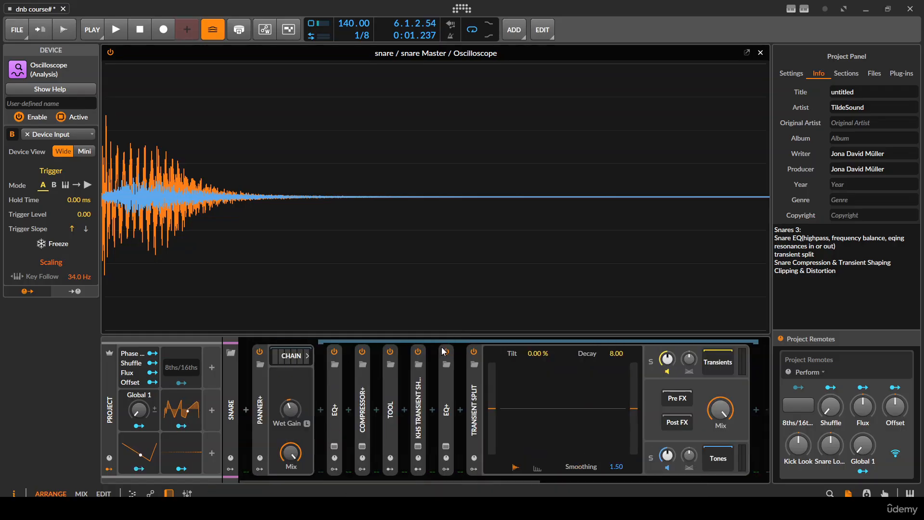
left_click(474, 351)
key("space")
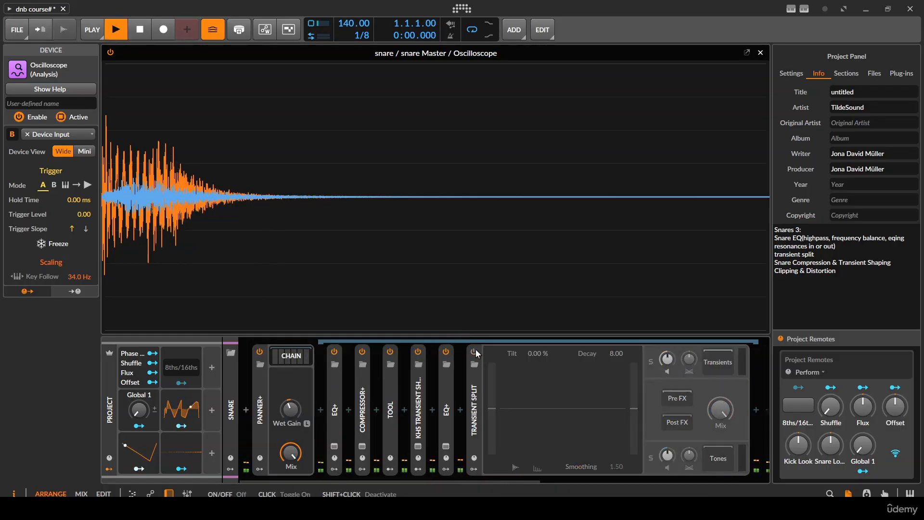
left_click(474, 351)
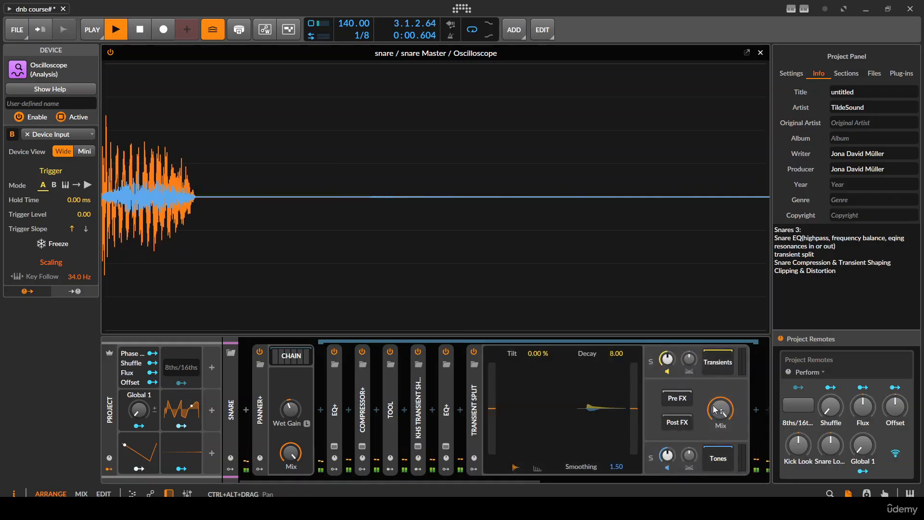
- Solo the Transients band of Transient Split and audition it
scroll(653, 369, "right", 2)
scroll(599, 387, "right", 2)
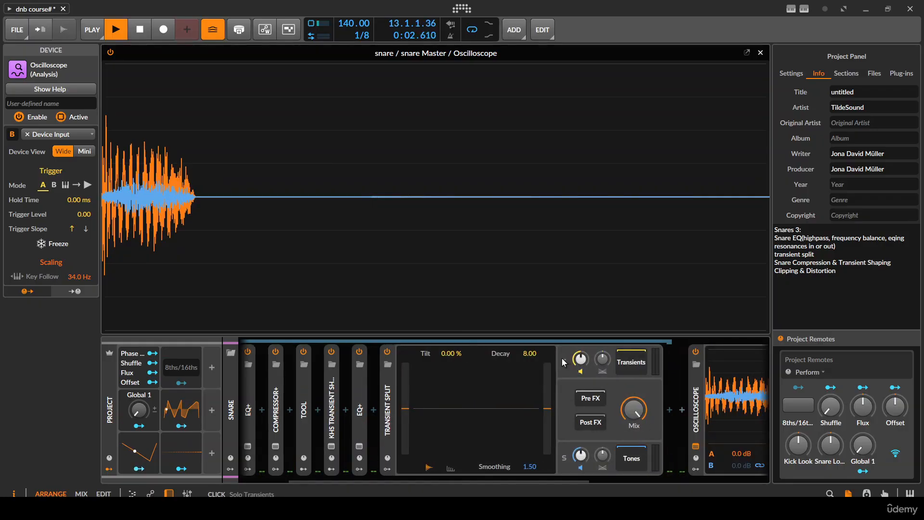
left_click(563, 360)
key("space")
- Set Transient Split's Transient Type to Percussive and audition the soloed transients
left_click(394, 388)
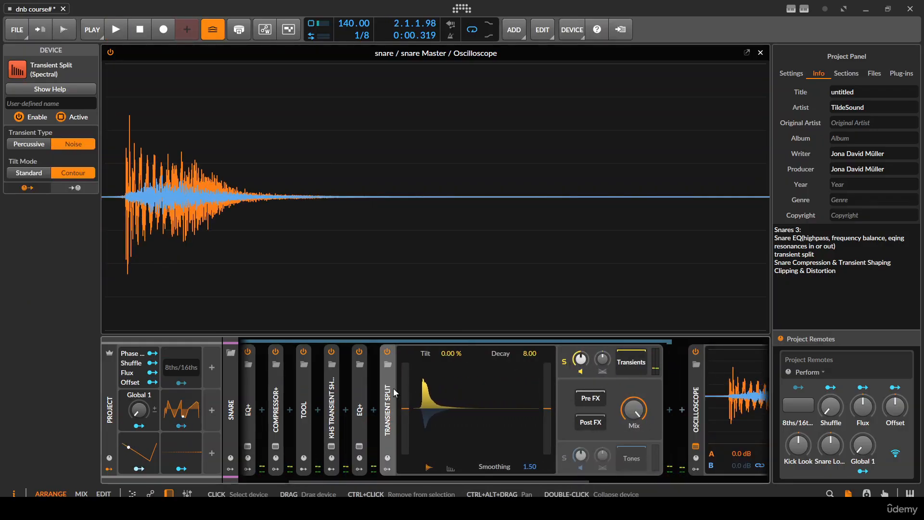
left_click(29, 142)
key("space")
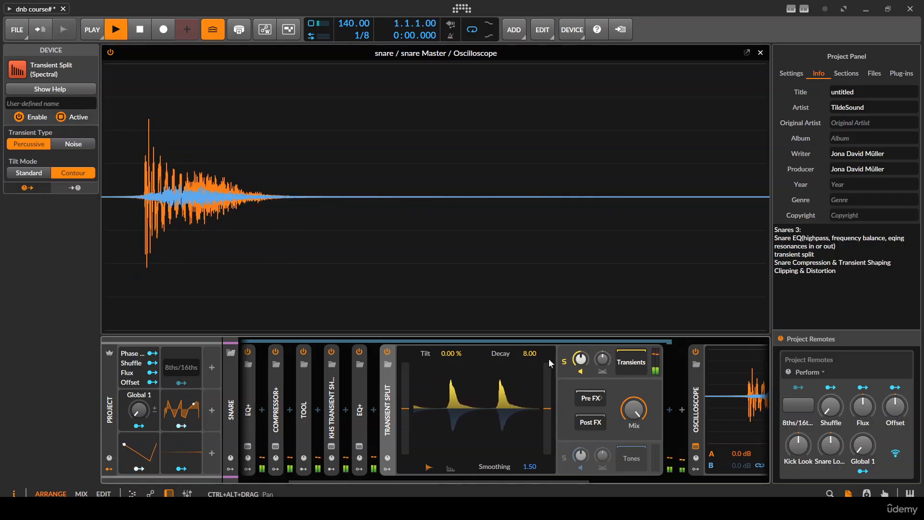
key("space")
key("space")
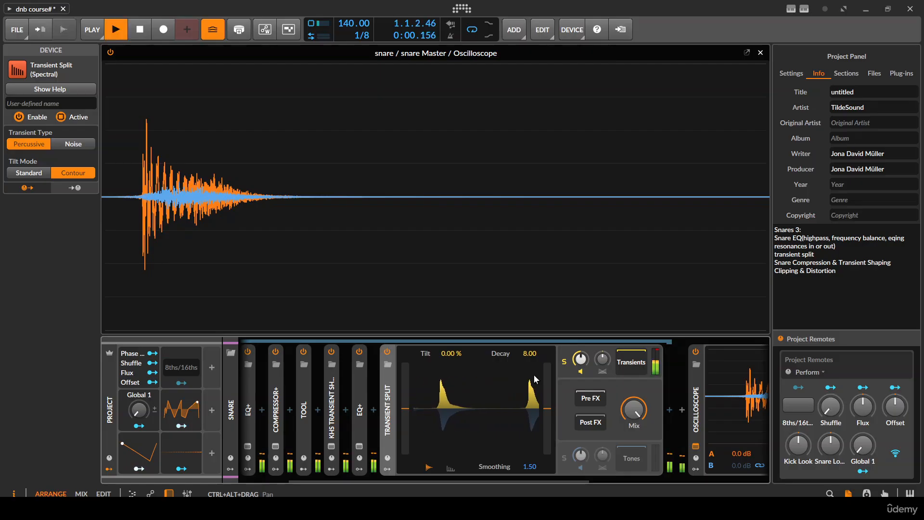
- Solo the Tones band of Transient Split in place of the Transients and audition it
left_click(563, 458)
key("space")
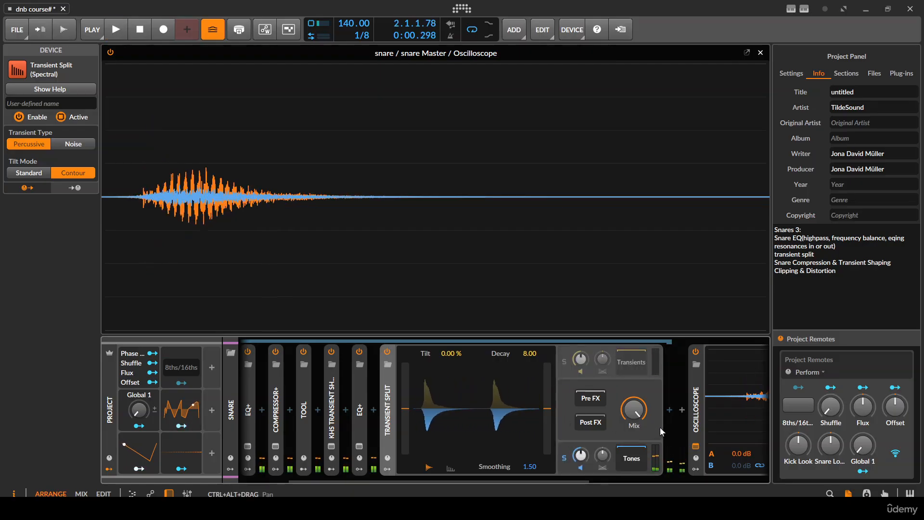
scroll(644, 404, "right", 3)
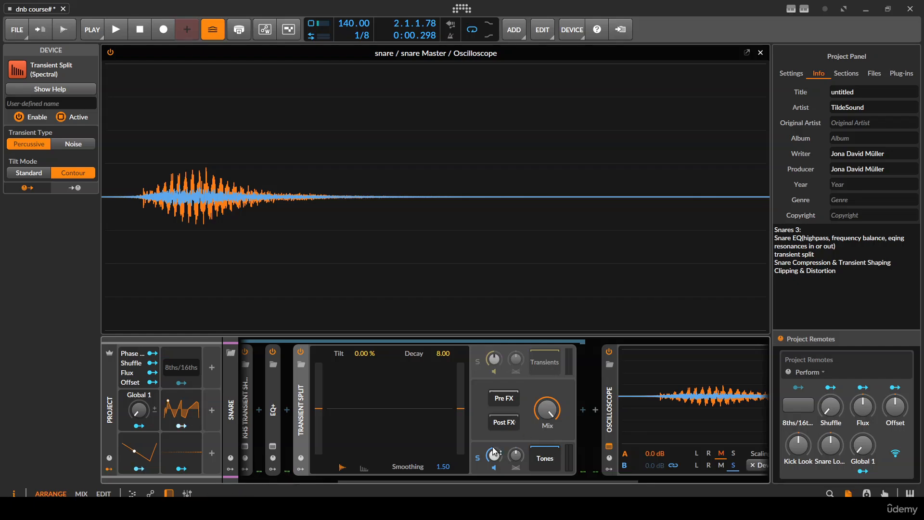
- Turn off the Tones solo, audition both bands together, and bypass and re-enable Transient Split to compare
left_click(478, 458)
key("space")
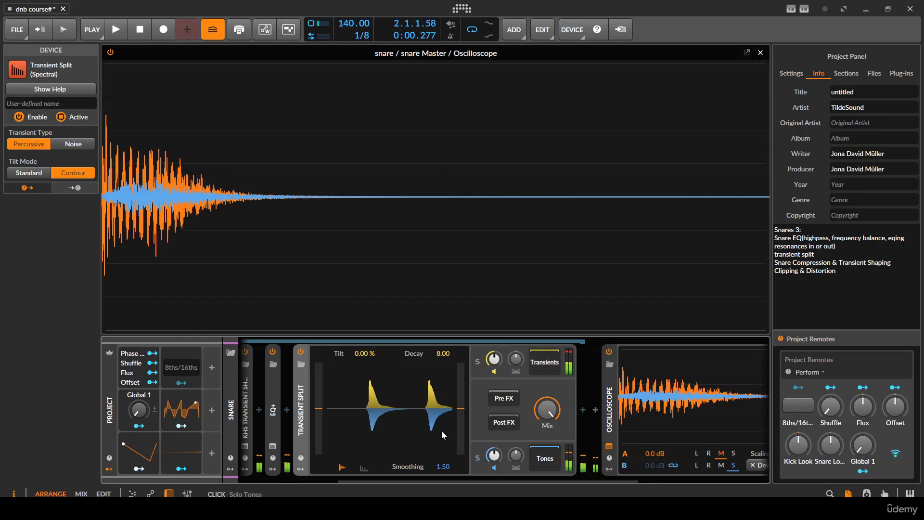
left_click(301, 352)
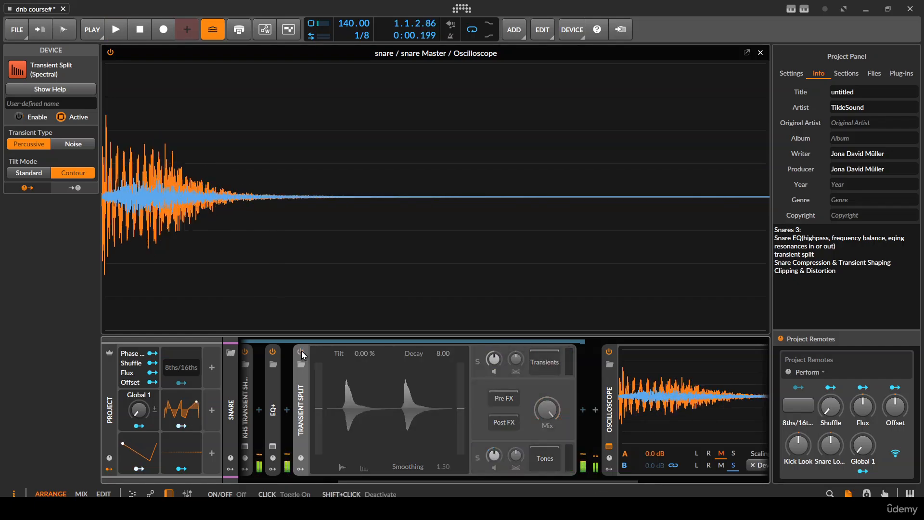
left_click(300, 352)
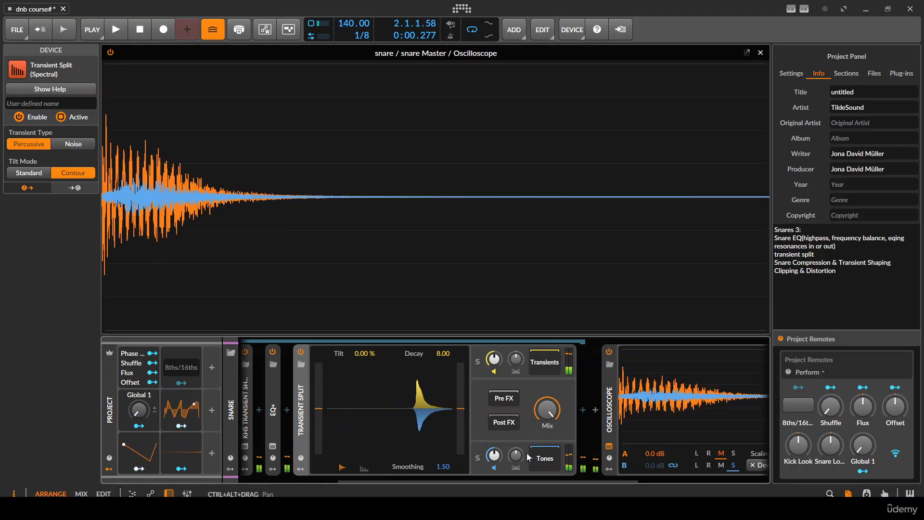
- Solo the Tones band again and insert an EQ+ in its device chain
left_click(478, 459)
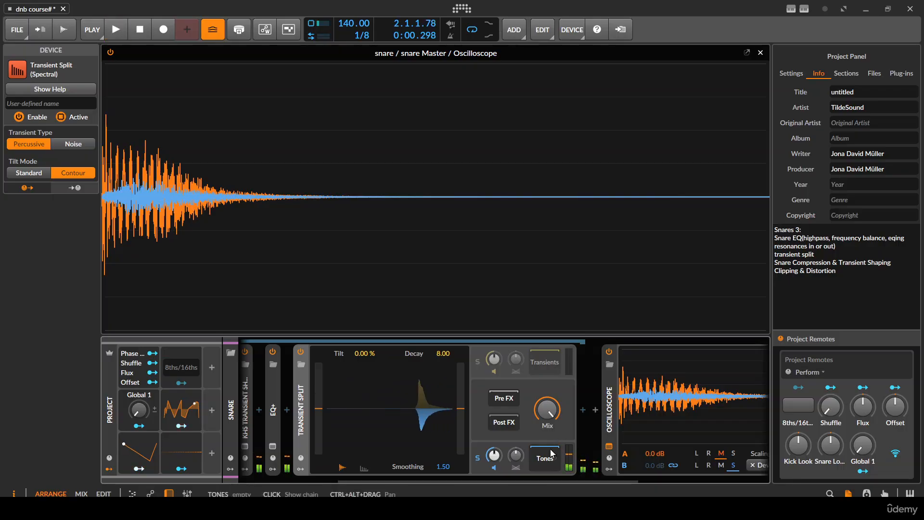
left_click(584, 408)
type("eq")
key("Down")
key("Return")
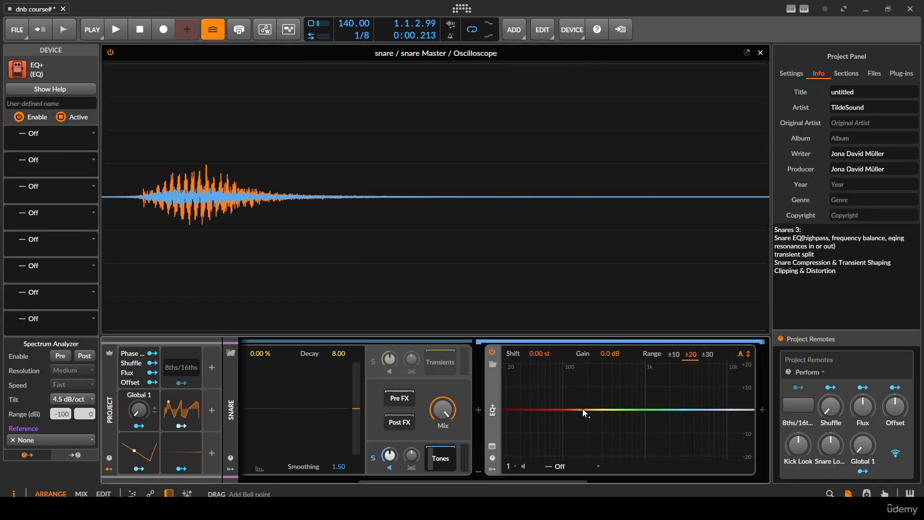
- Add a bell band cutting about 3.1 dB at 200 Hz in the Tones EQ+ and audition the soloed tones
mouse_move(582, 408)
left_mouse_down()
mouse_move(587, 379)
mouse_move(626, 386)
mouse_move(586, 383)
mouse_move(587, 417)
left_mouse_up()
key("space")
key("space")
key("space")
key("space")
key("space")
key("space")
key("space")
key("space")
key("space")
key("space")
key("space")
key("space")
key("space")
key("space")
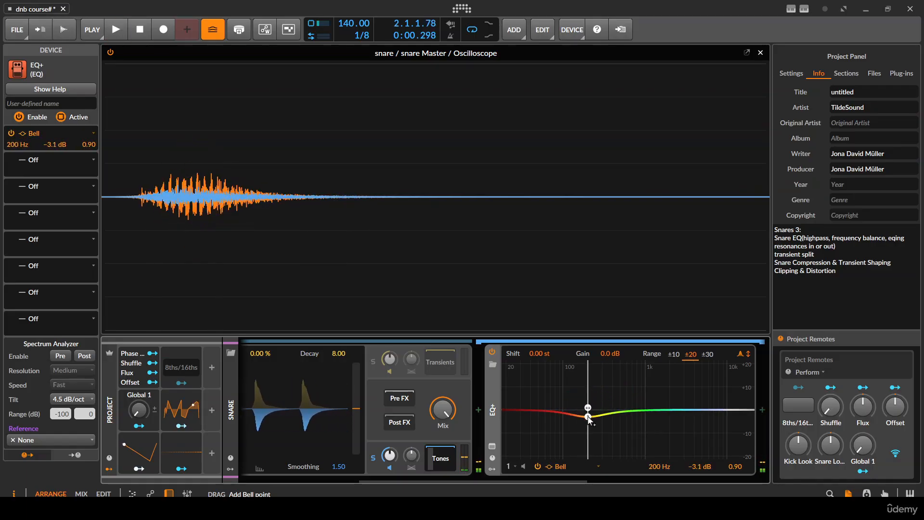
key("space")
key("space")
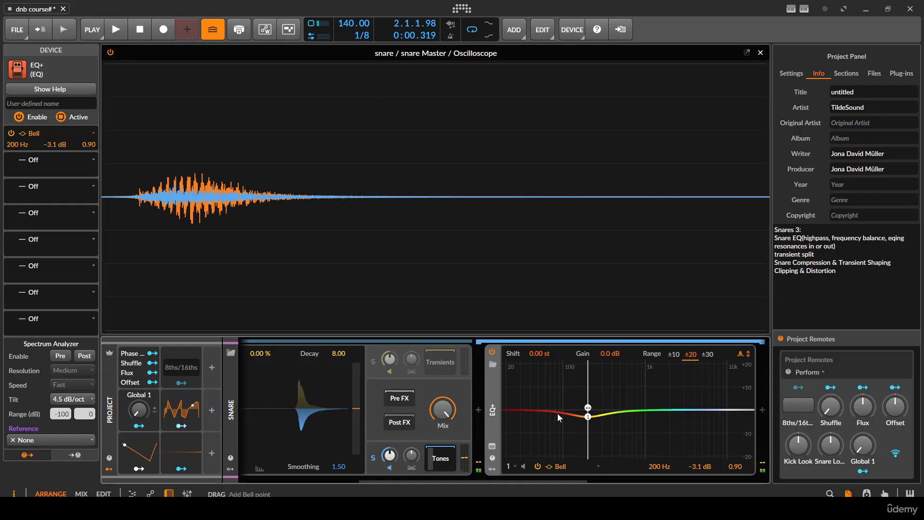
- Solo the Transients band of Transient Split in place of the Tones and audition it
scroll(557, 413, "up", 5)
left_click(591, 460)
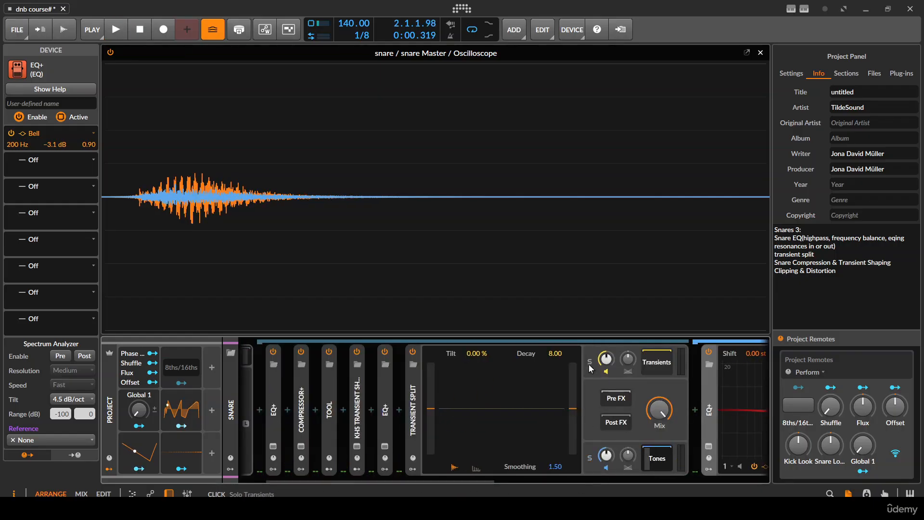
left_click(590, 363)
key("space")
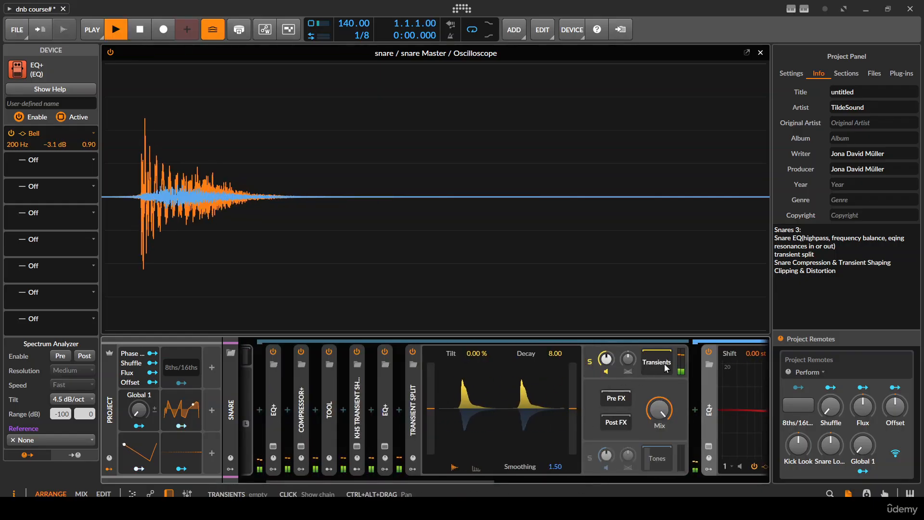
key("space")
- Insert an EQ-2 in the Transients chain, audition it and set its low-cut frequency to about 130 Hz
scroll(642, 412, "down", 3)
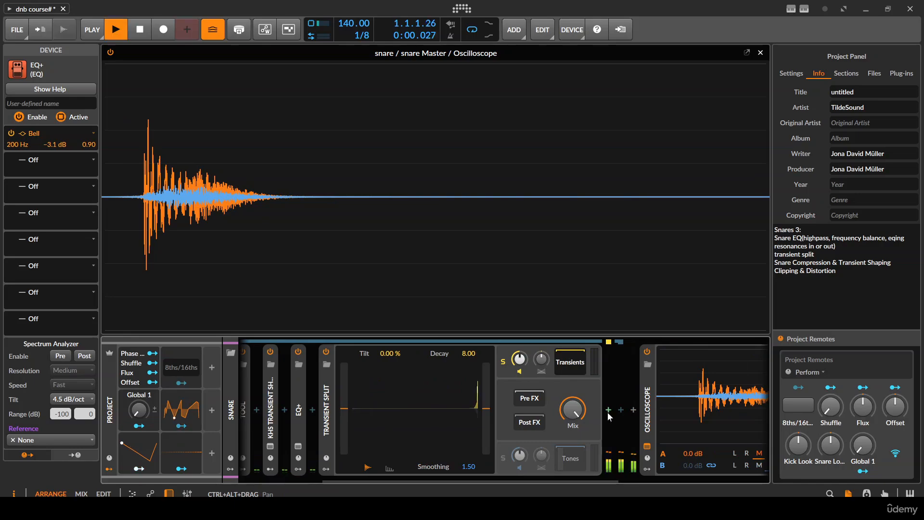
left_click(607, 410)
type("eq")
key("Down")
key("Return")
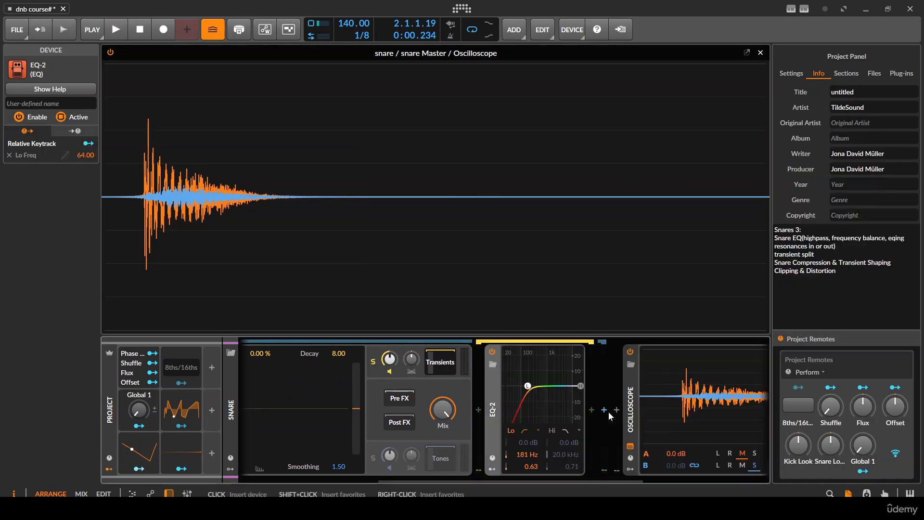
key("space")
key("space")
left_click_drag(528, 386, 524, 386)
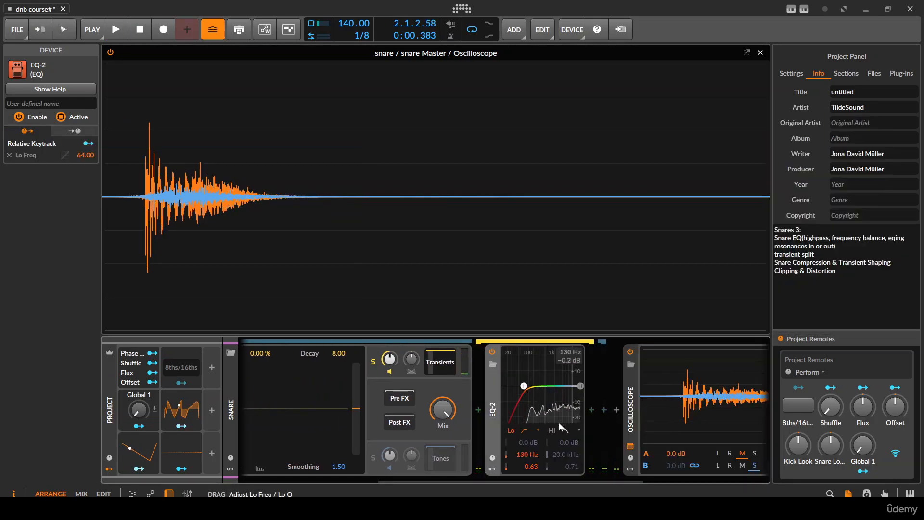
- Switch the EQ-2's high band to a shelf, boost the highs and audition the transients repeatedly
left_click(571, 431)
left_click(589, 480)
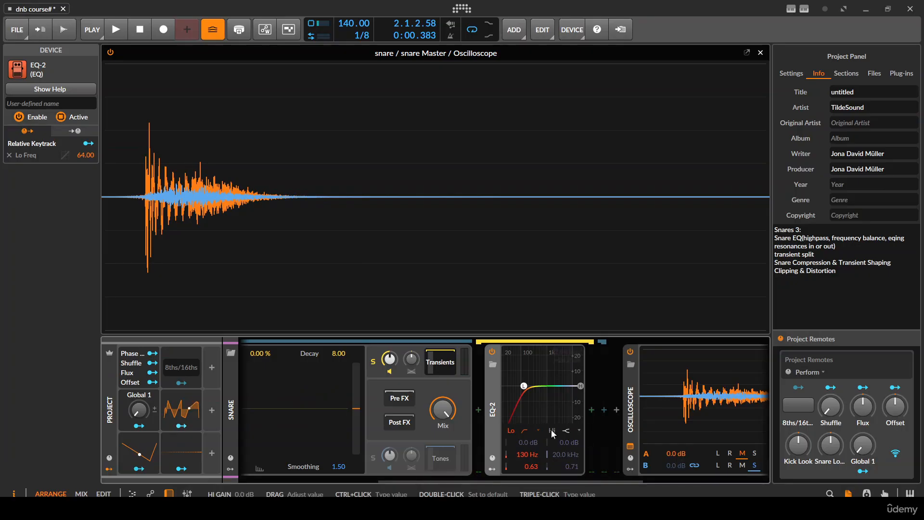
key("space")
mouse_move(581, 386)
left_mouse_down()
mouse_move(551, 377)
mouse_move(569, 379)
left_mouse_up()
key("space")
- Change the EQ-2's high band to a bell of +6.0 dB at 6.31 kHz with Q 0.40 and audition it
key("space")
key("space")
key("space")
key("space")
key("space")
key("space")
key("space")
key("space")
key("space")
key("space")
key("space")
key("space")
key("space")
key("space")
key("space")
key("space")
key("space")
left_click(565, 429)
left_click(589, 468)
key("space")
key("space")
key("space")
key("space")
key("space")
key("space")
key("space")
key("space")
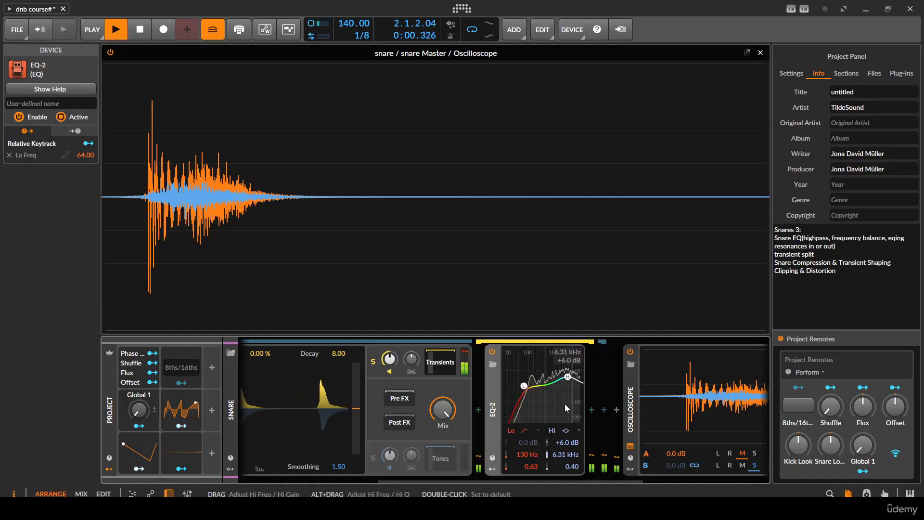
- Bypass and re-enable the EQ-2 to compare the soloed transients with and without it
scroll(552, 414, "up", 3)
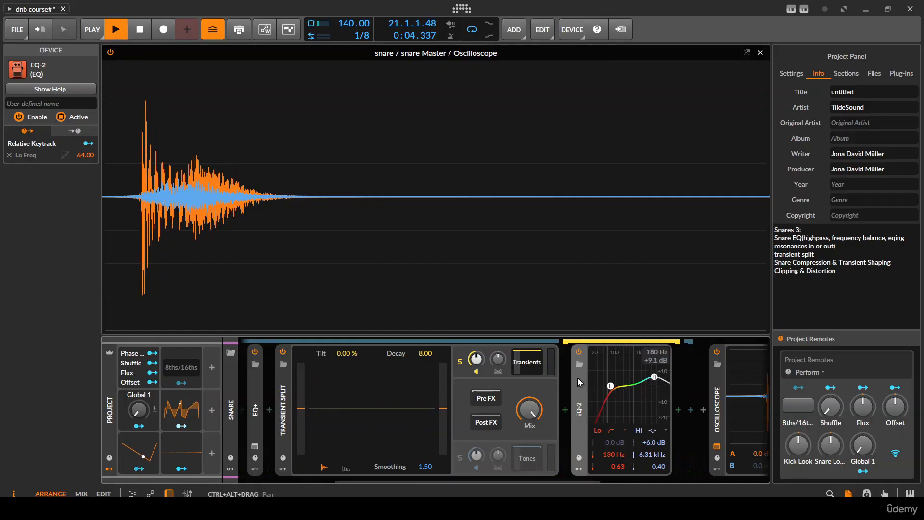
left_click(578, 352)
left_click(578, 352)
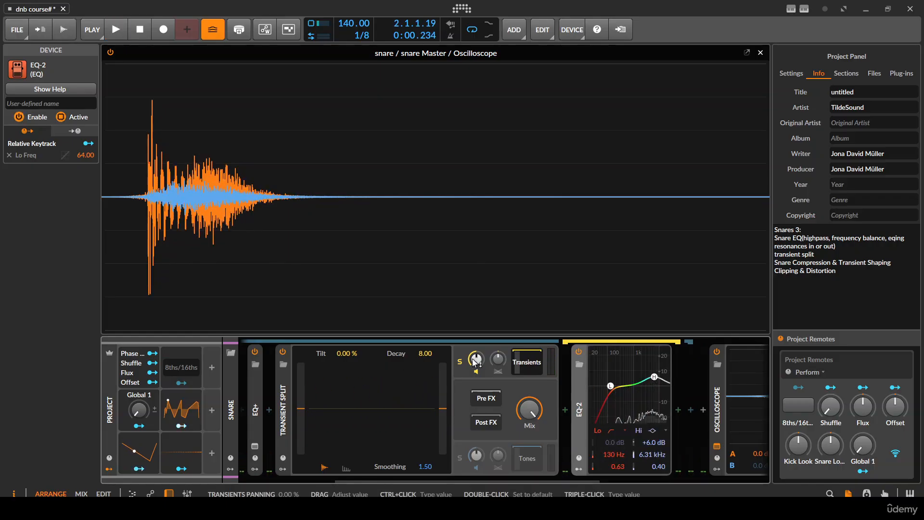
- Turn off the Transients solo, then bypass and re-enable Transient Split during playback to compare
key("space")
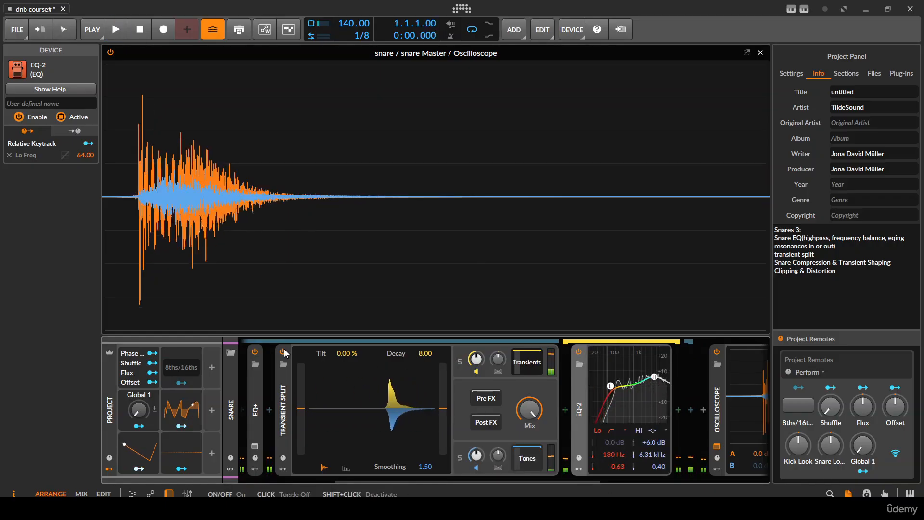
left_click(283, 352)
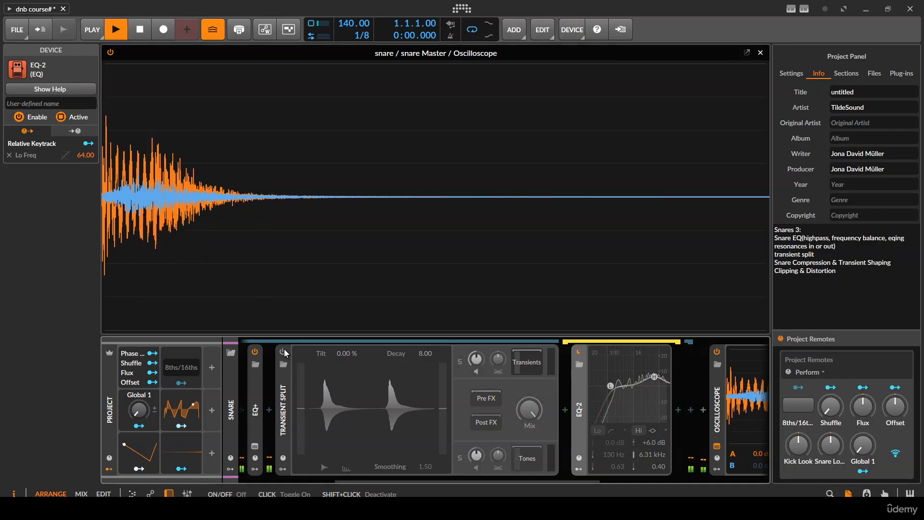
left_click(283, 352)
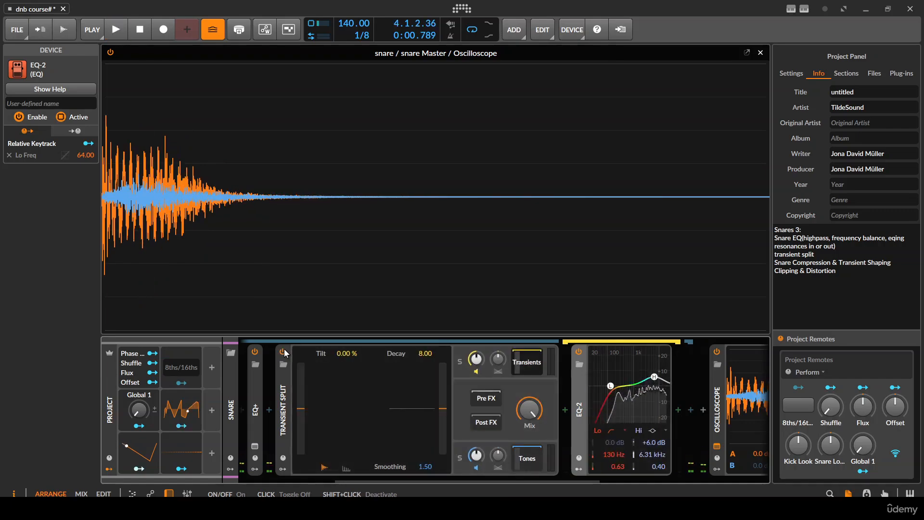
key("space")
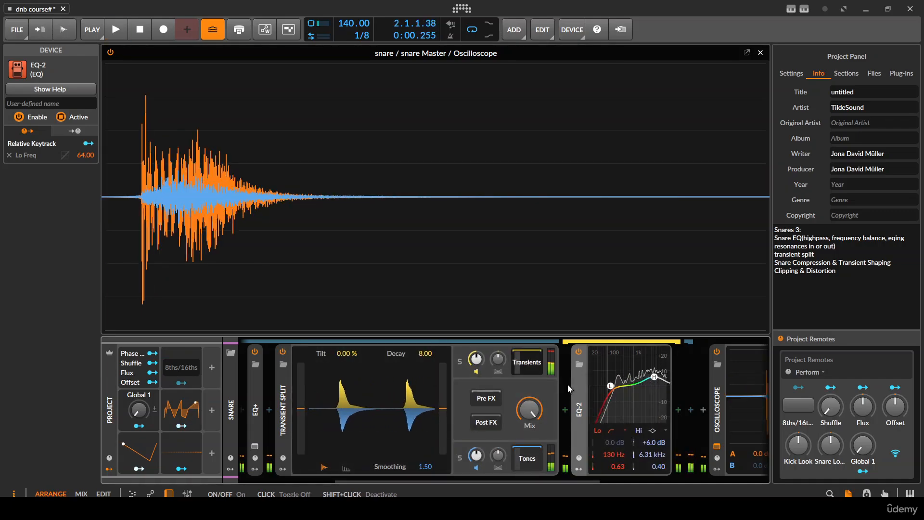
- Reduce the EQ-2's high bell to +2.4 dB at 7.14 kHz with Q 0.28 and audition the snare
left_click_drag(654, 377, 657, 383)
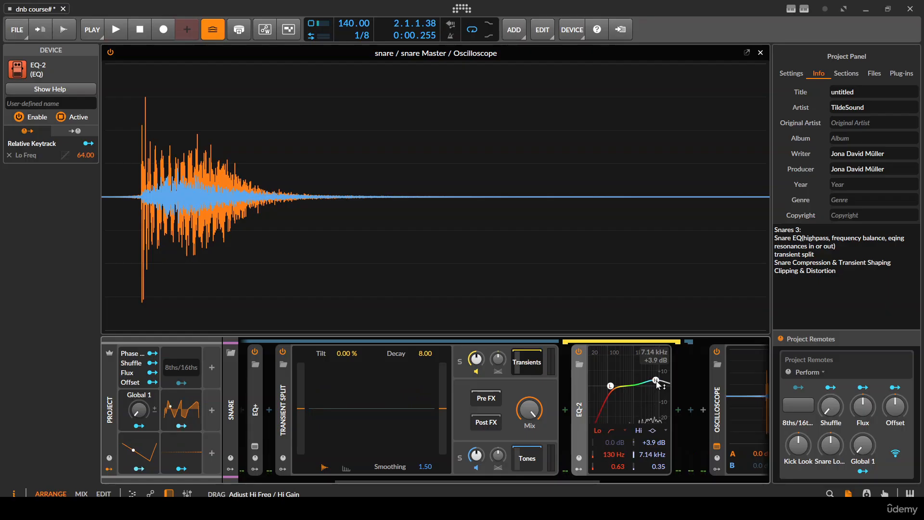
key("space")
key("space")
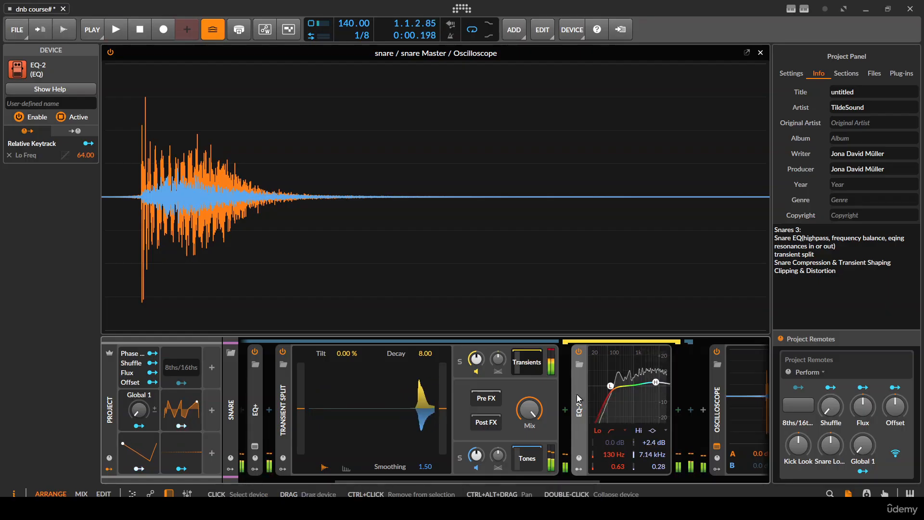
- Collapse the EQ-2 and Transient Split devices and audition the processed snare on the Oscilloscope
double_click(579, 403)
double_click(284, 394)
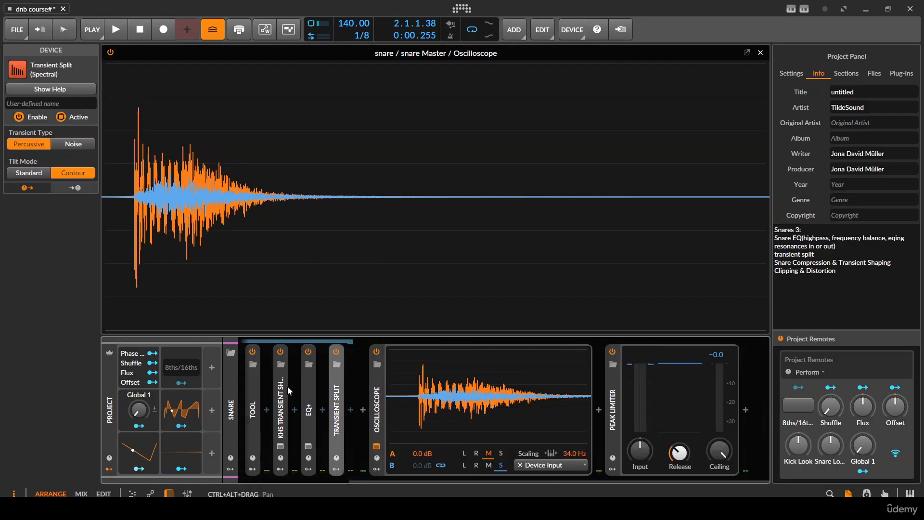
key("space")
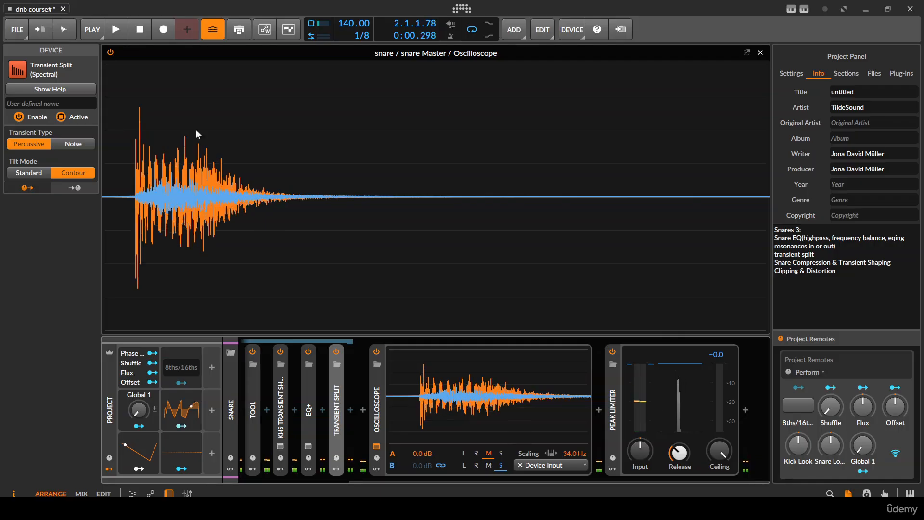
key("space")
key("space")
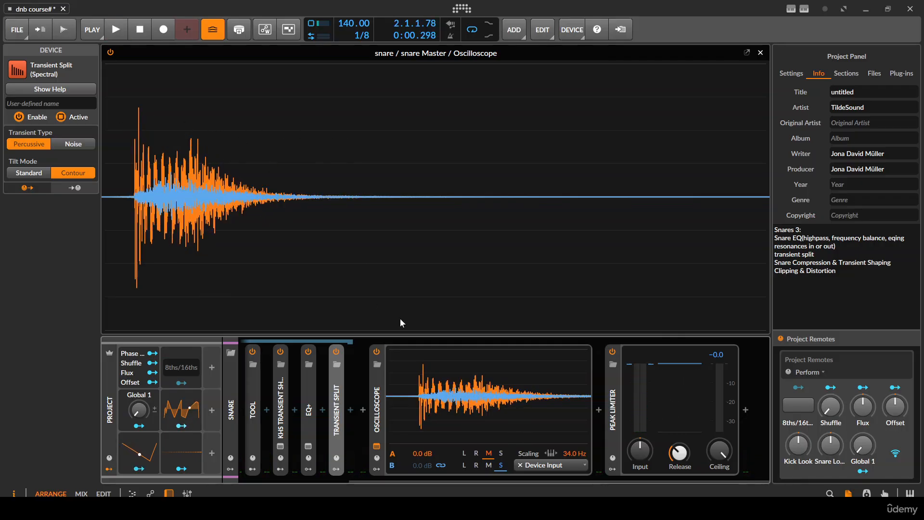
- Insert the Over distortion device directly after Transient Split in the Chain
left_click(350, 410)
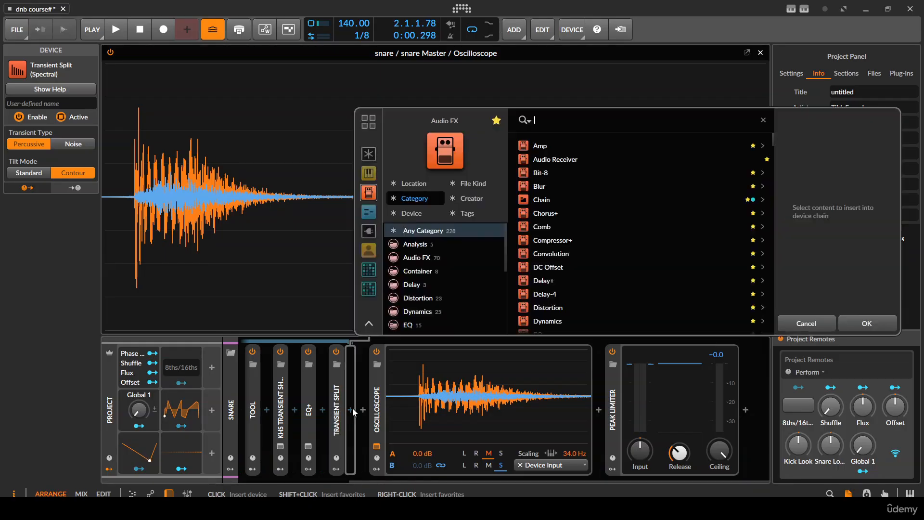
type("over")
key("Return")
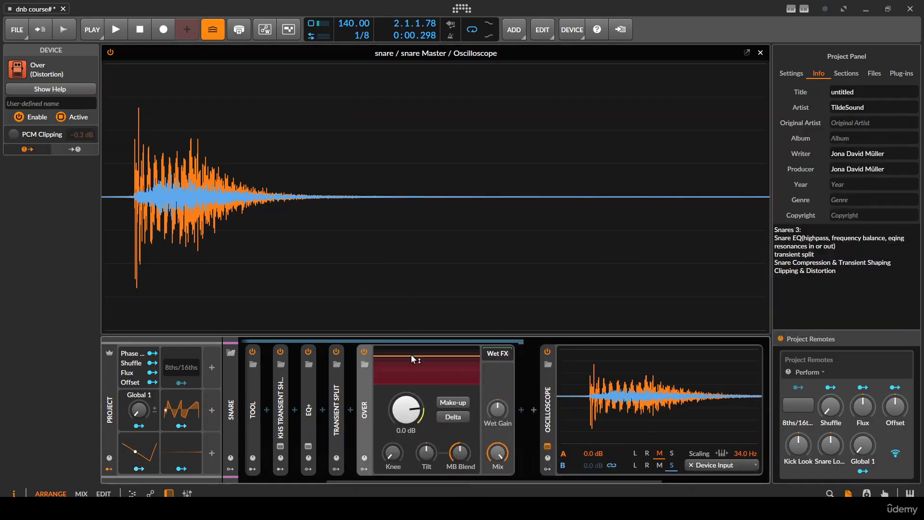
- Insert the KClip Zero plug-in after Over, close its window and disable the device
left_click(522, 410)
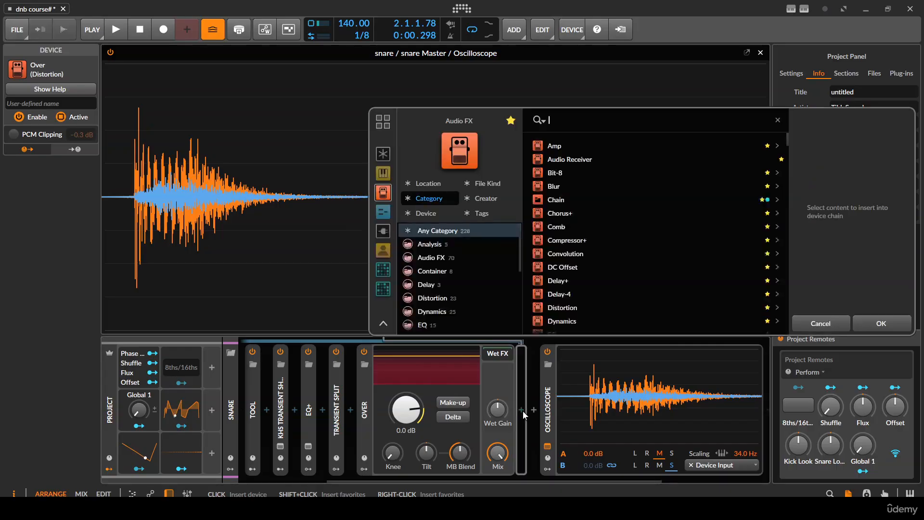
type("kcl")
key("Return")
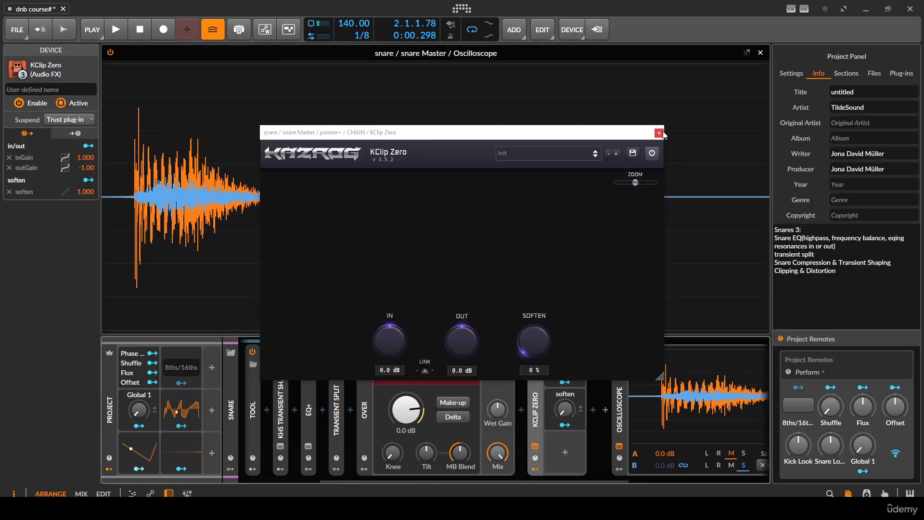
left_click(659, 133)
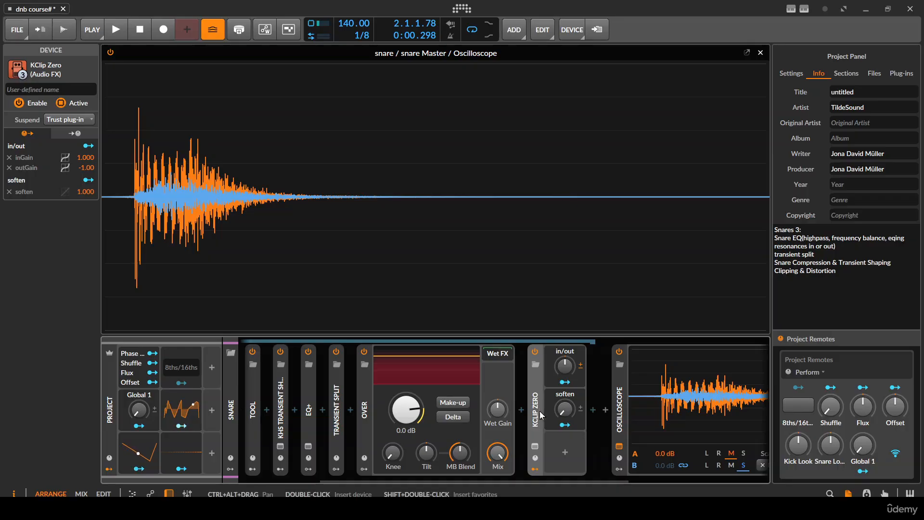
left_click(535, 351)
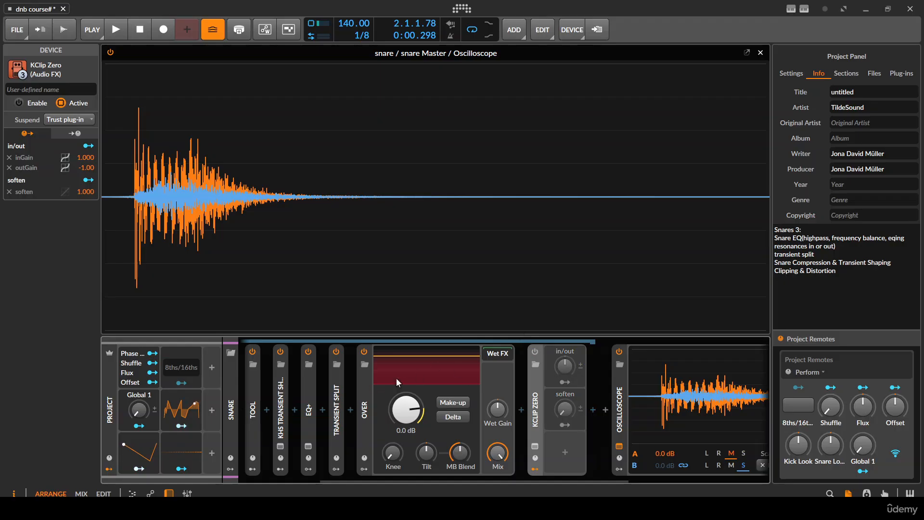
- Insert an FX Selector between Transient Split and Over
left_click(352, 407)
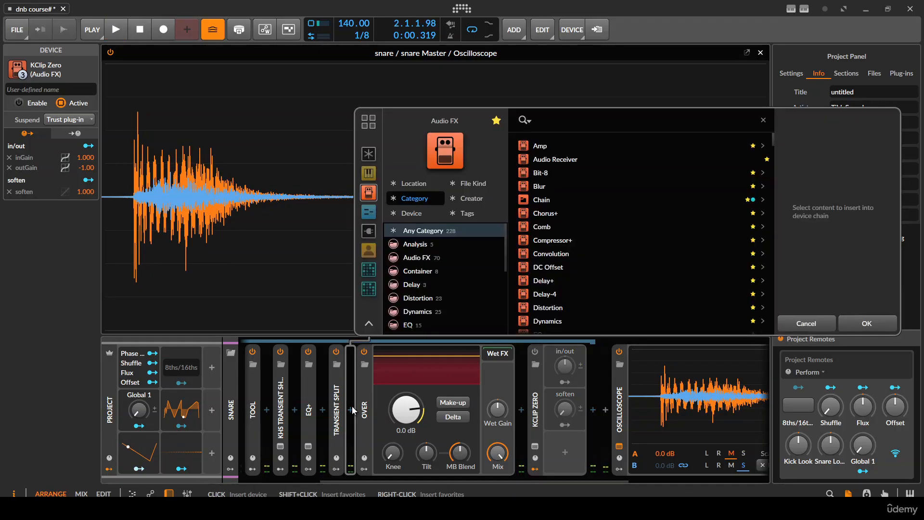
type("fx")
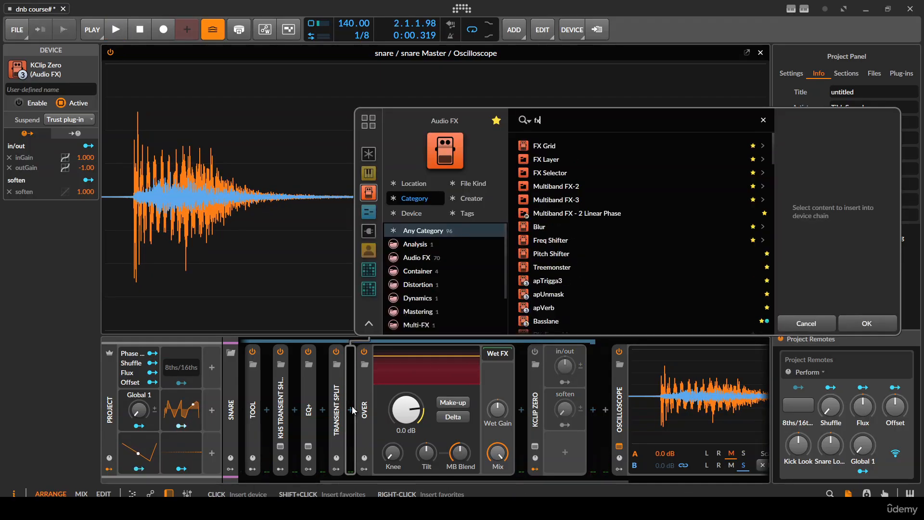
key("Down")
key("Down")
key("Return")
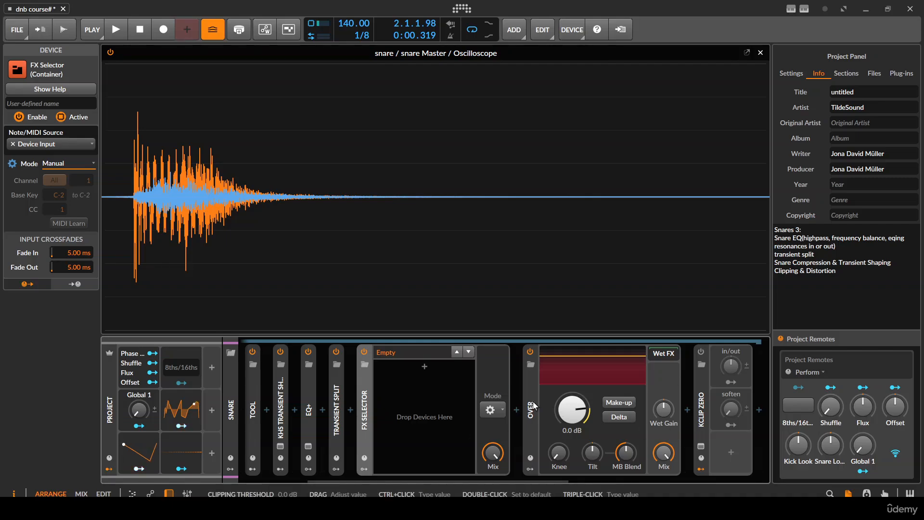
- Move Over and KClip Zero into the FX Selector as separate layers and select the Over layer
left_click_drag(530, 409, 435, 384)
left_click_drag(715, 396, 444, 384)
left_click(418, 372)
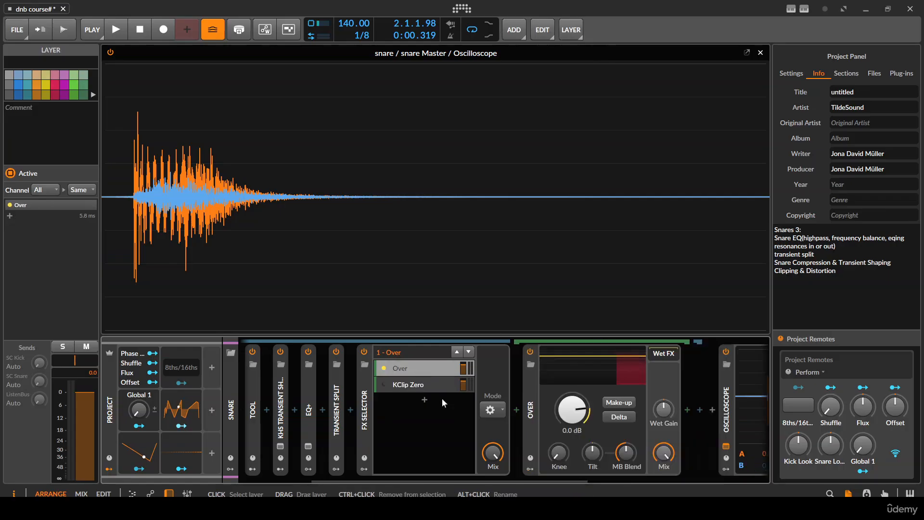
- Audition the snare repeatedly through the Over layer and examine its waveform on the Oscilloscope
key("space")
key("space")
key("space")
key("space")
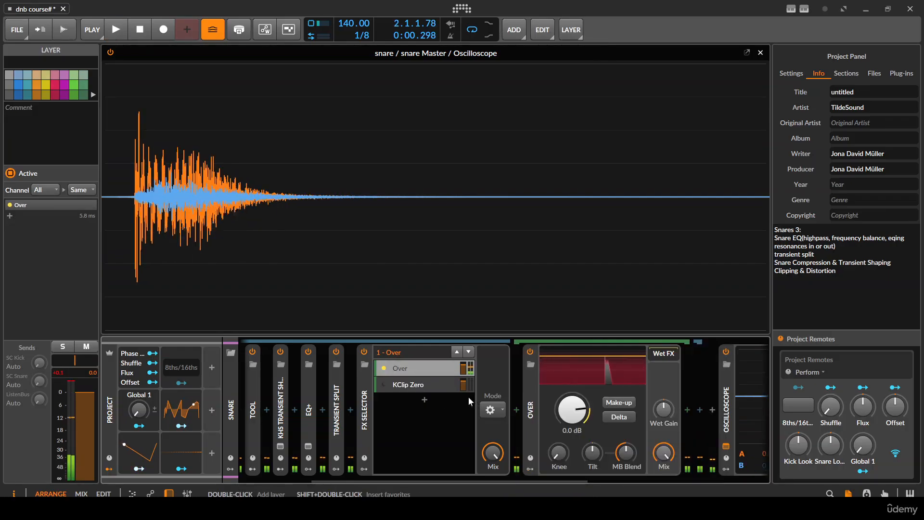
key("space")
key("space")
key("space")
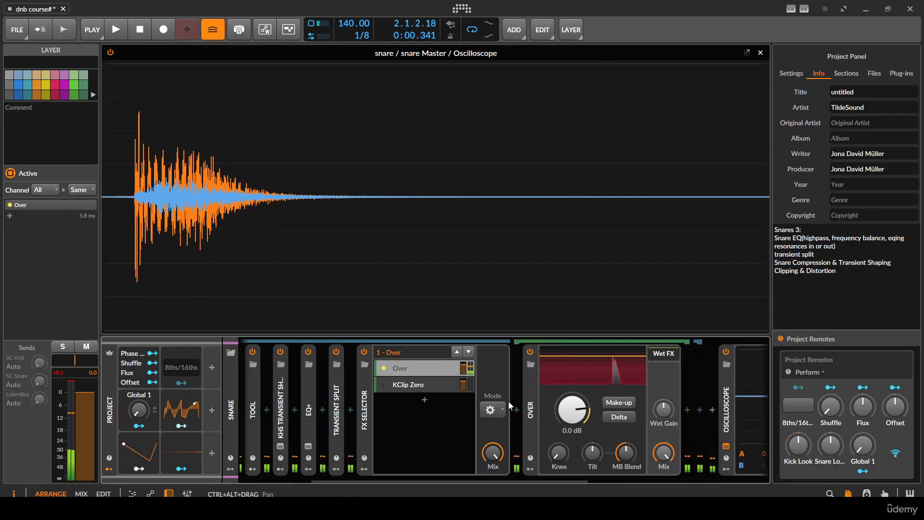
key("space")
key("space")
key("space")
key("space")
key("space")
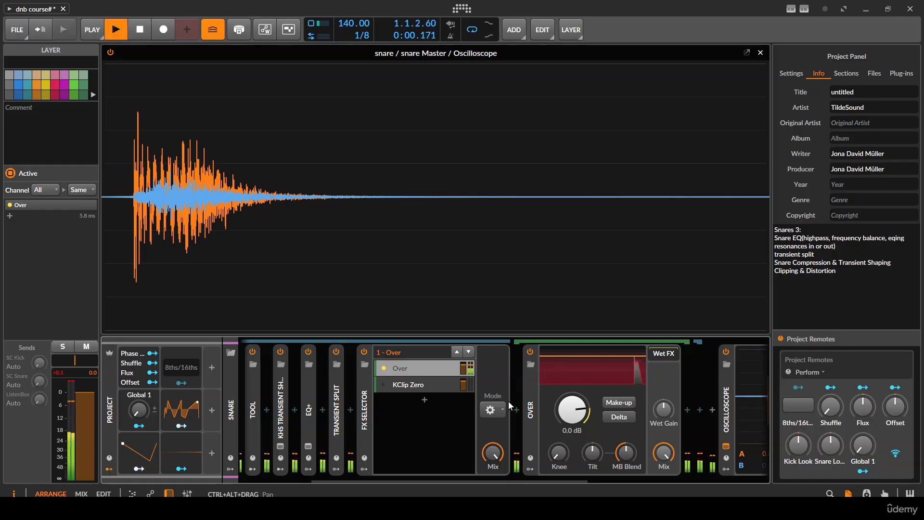
- Lower Over's clipping threshold to -4.0 dB and audition the clipped snare
left_click_drag(586, 414, 586, 431)
key("space")
key("space")
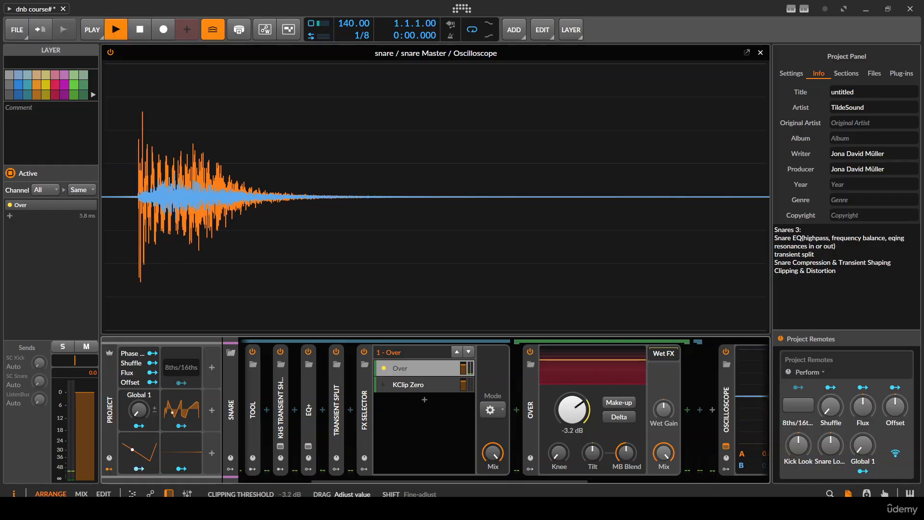
key("space")
key("space")
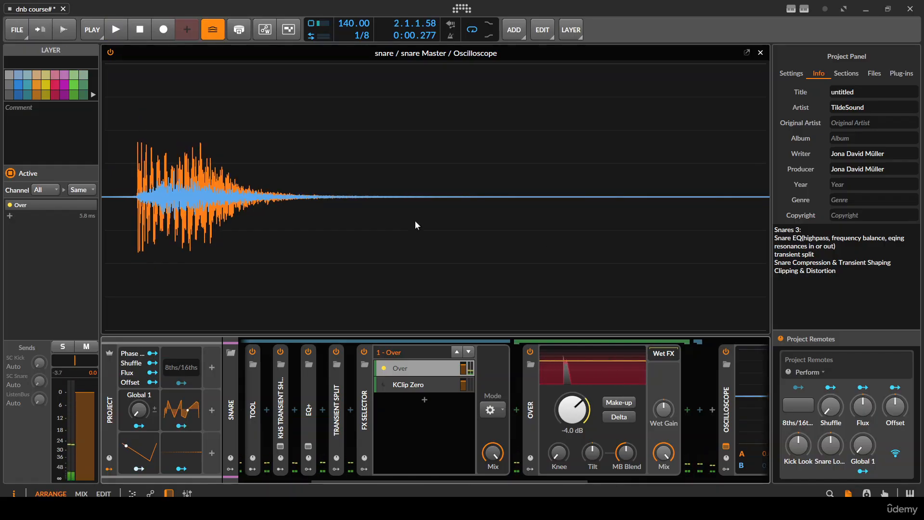
- Audition the clipped snare and set Over's clipping threshold to -3.8 dB
key("space")
key("space")
key("space")
key("space")
key("space")
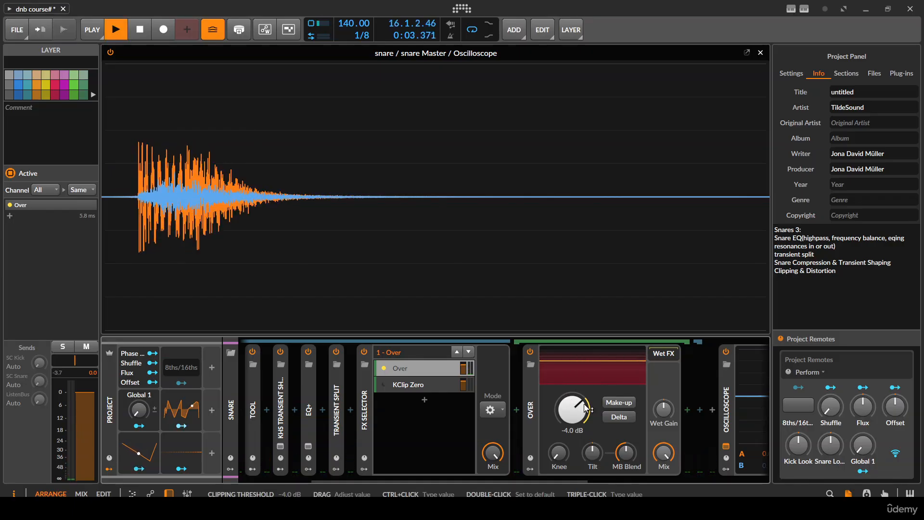
left_click_drag(585, 408, 582, 406)
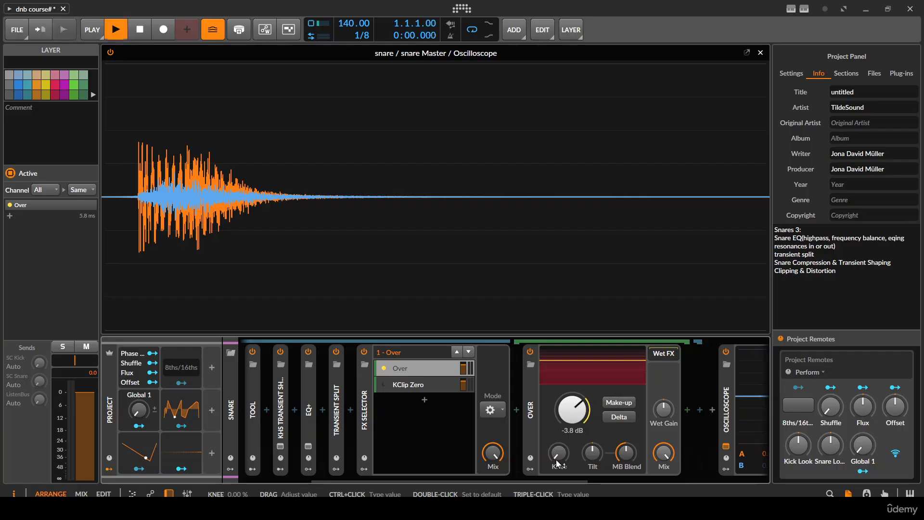
- Raise Over's Knee to about 35% while auditioning the snare
mouse_move(556, 459)
left_mouse_down()
mouse_move(556, 409)
mouse_move(556, 454)
mouse_move(555, 442)
left_mouse_up()
key("space")
key("space")
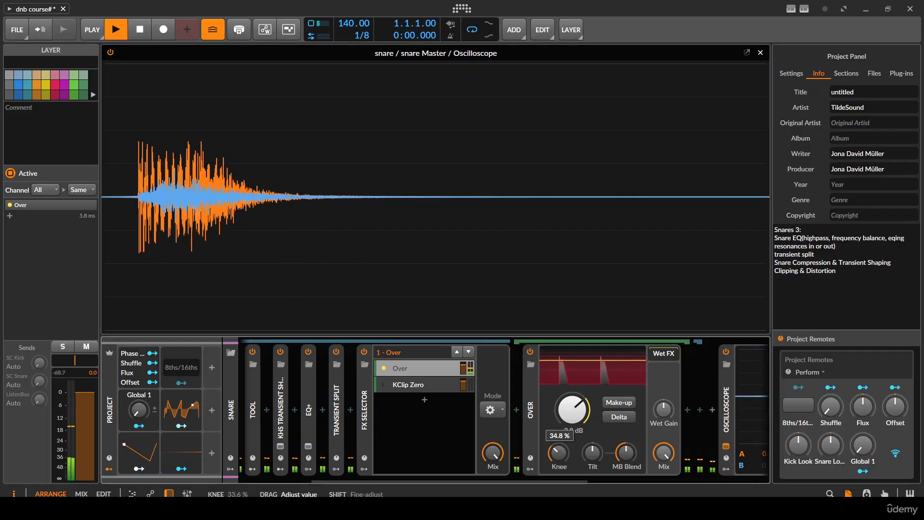
key("space")
key("space")
- Raise Over's MB Blend and lower its Tilt slightly while auditioning the snare
key("space")
left_click_drag(628, 462, 595, 458)
key("space")
key("space")
key("space")
key("space")
key("space")
key("space")
key("space")
key("space")
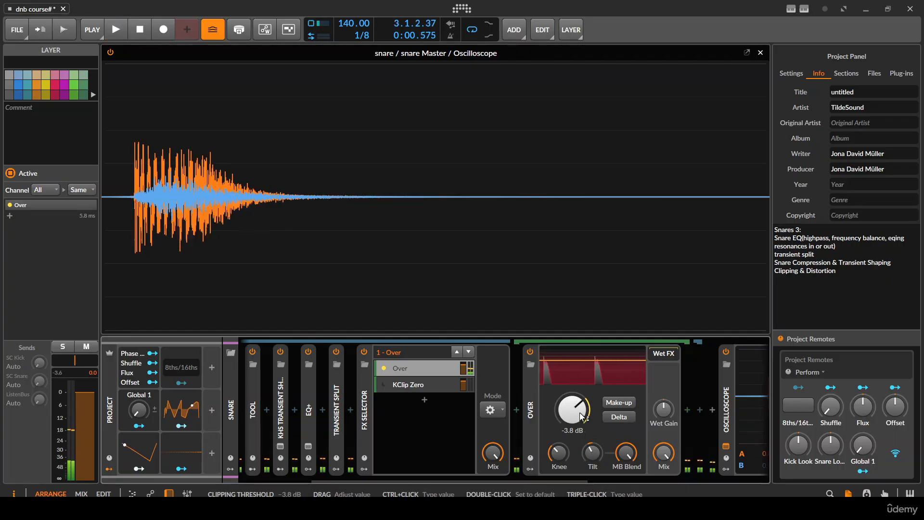
- Set Over's clipping threshold to -4 dB and audition the snare repeatedly on the Oscilloscope
left_click(583, 416, "ctrl")
type("-4")
key("Return")
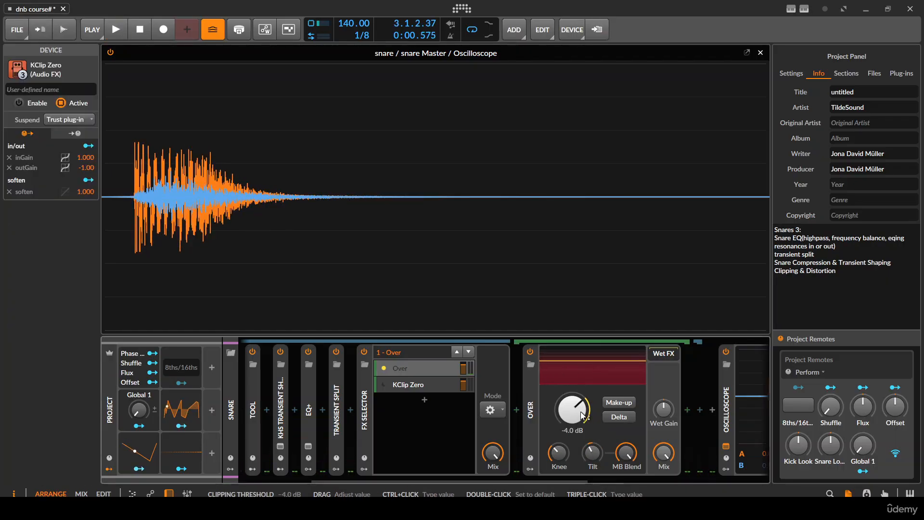
key("space")
key("space")
key("space")
key("space")
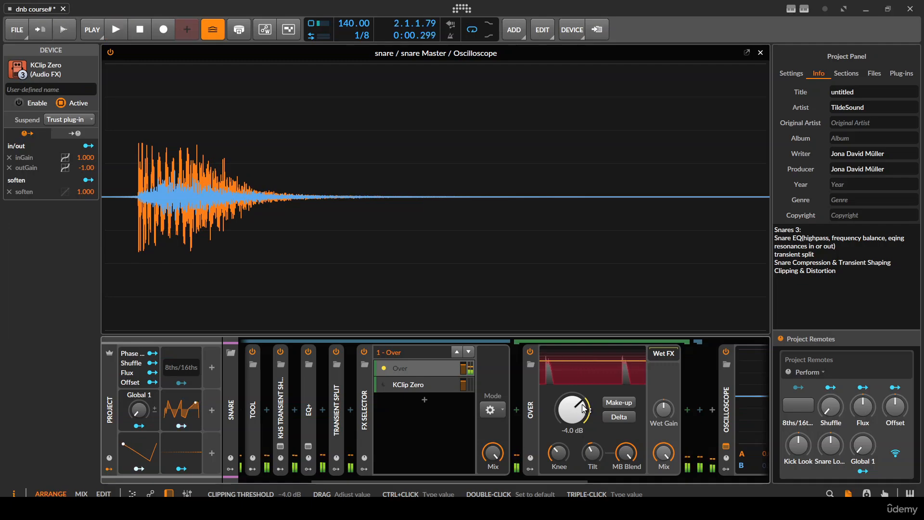
key("space")
key("space")
key("space")
key("space")
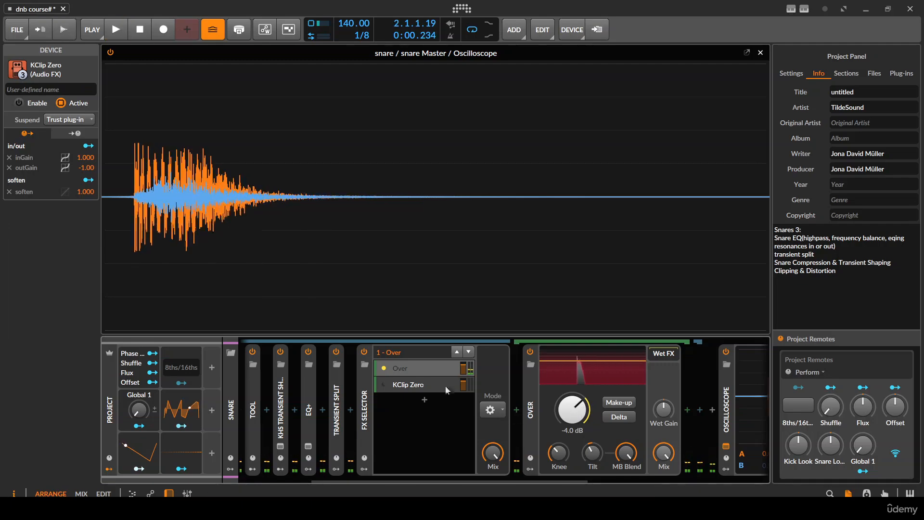
- Compare the snare with the FX Selector bypassed and enabled, checking the peaks on the Oscilloscope
left_click(364, 352)
key("space")
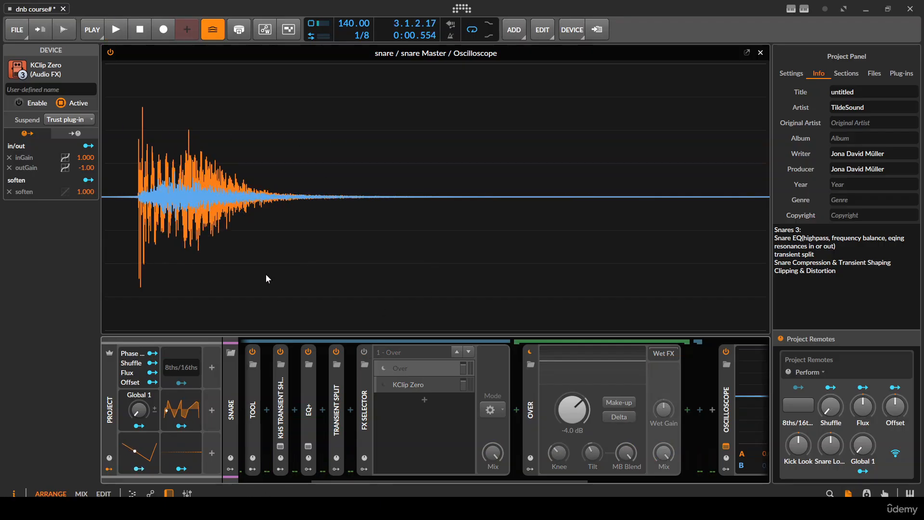
left_click(366, 351)
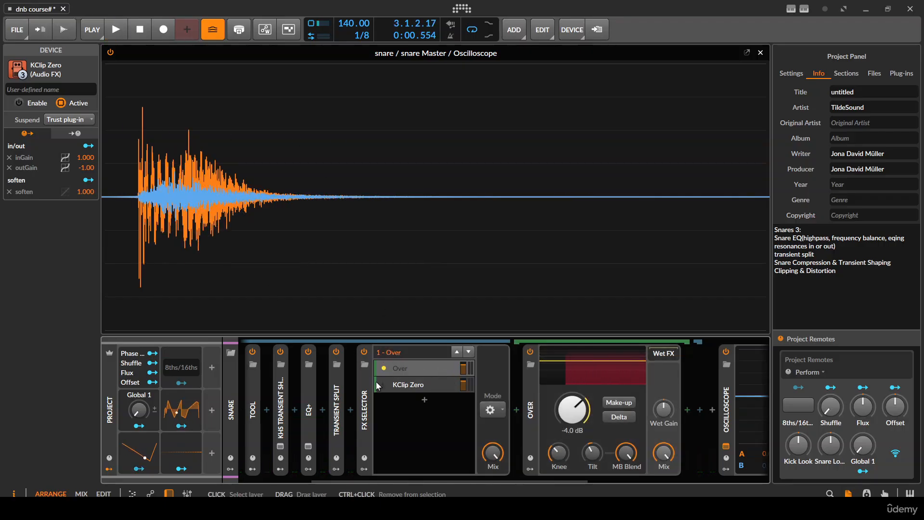
key("space")
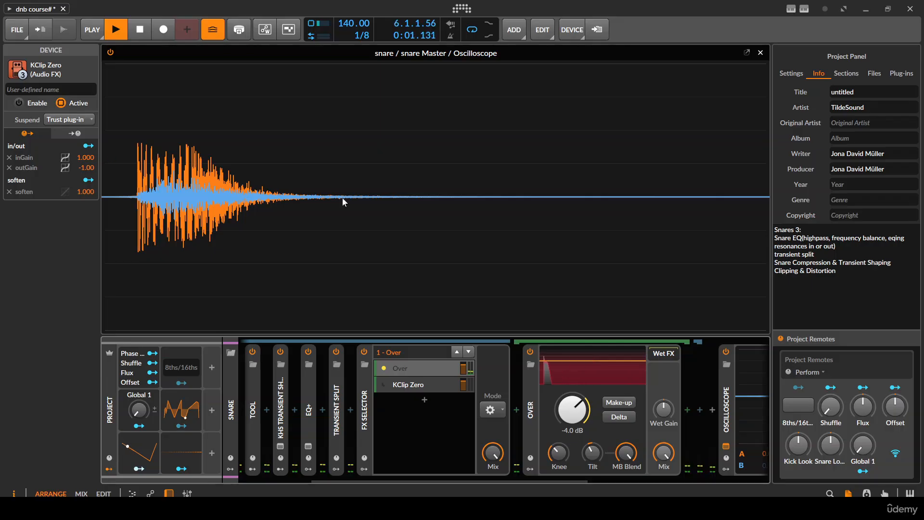
- Select the KClip Zero layer, open its plug-in window and move it clear of the snare waveform
left_click(403, 385)
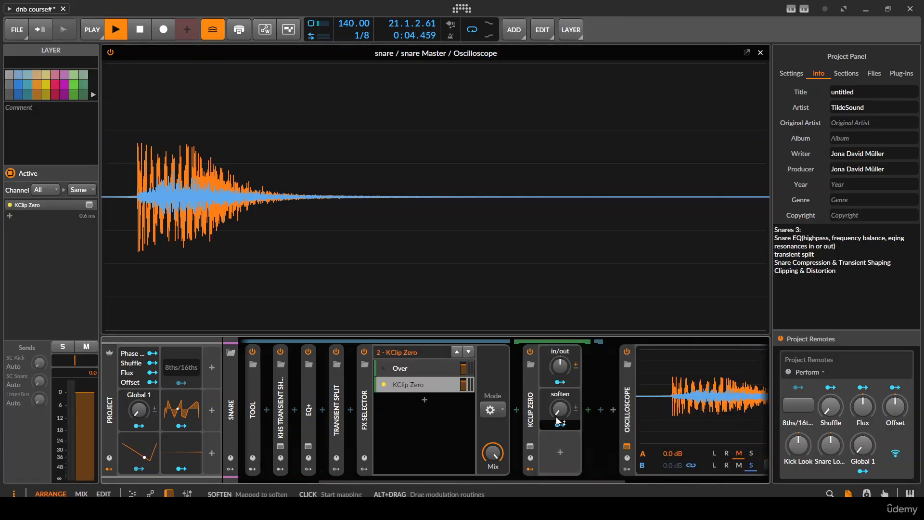
left_click(555, 365)
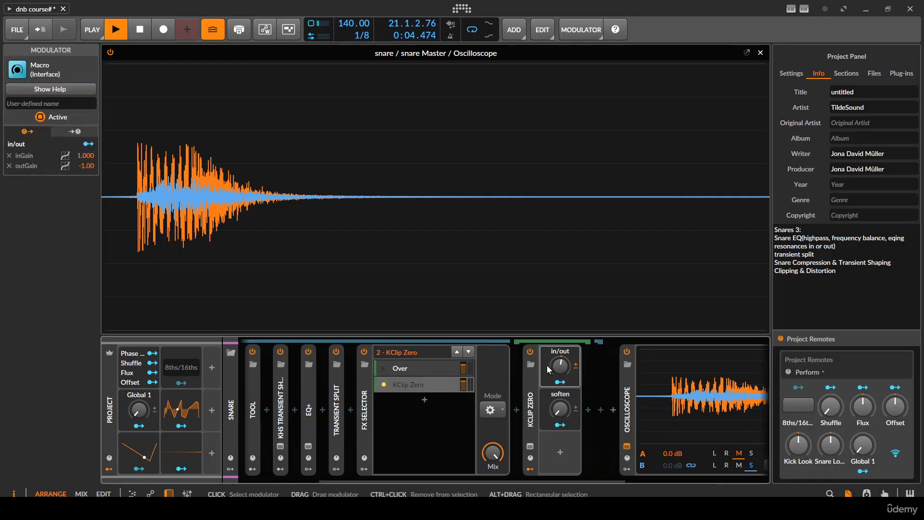
left_click(530, 446)
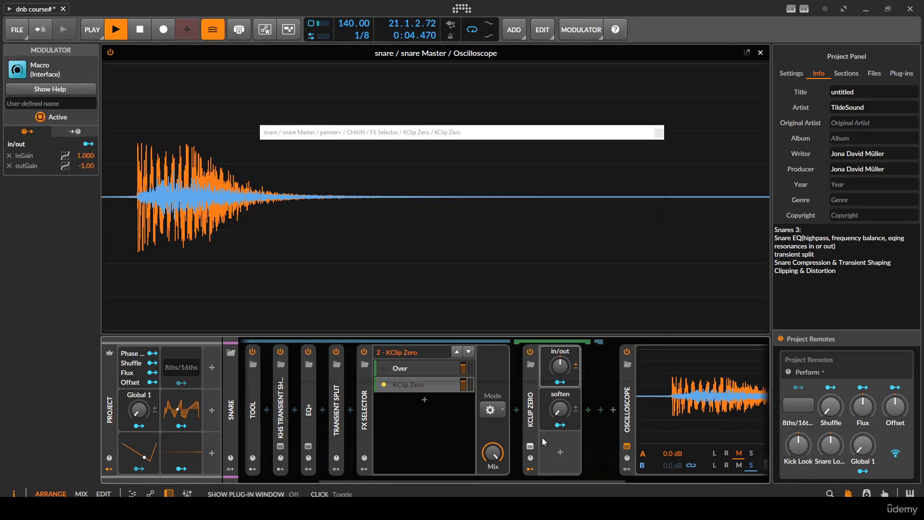
left_click_drag(492, 136, 651, 67)
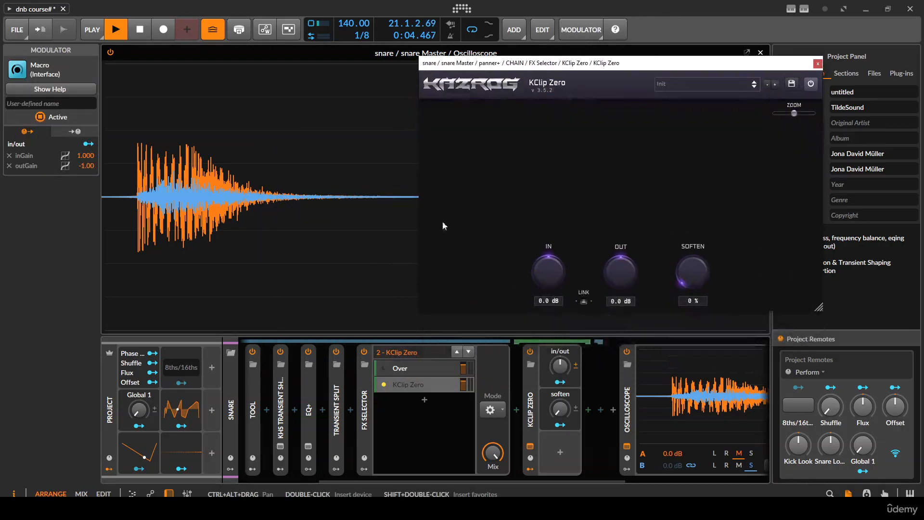
- Link KClip Zero's In and Out gains and set In to 4.0 dB with Out at -4.0 dB
left_click(436, 368)
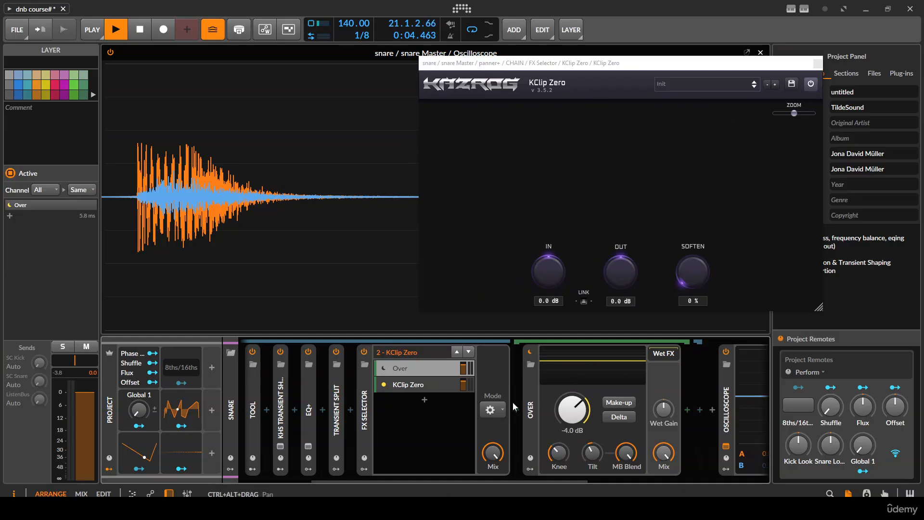
left_click(426, 388)
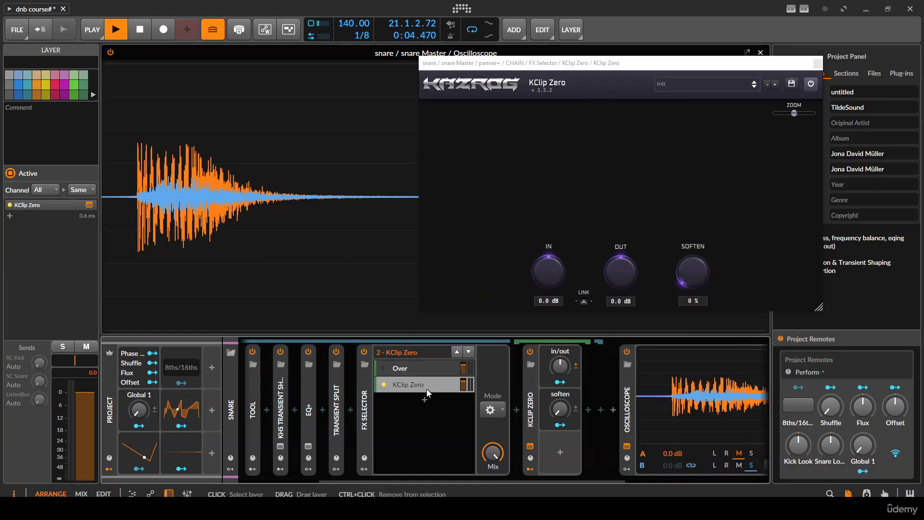
left_click(586, 301)
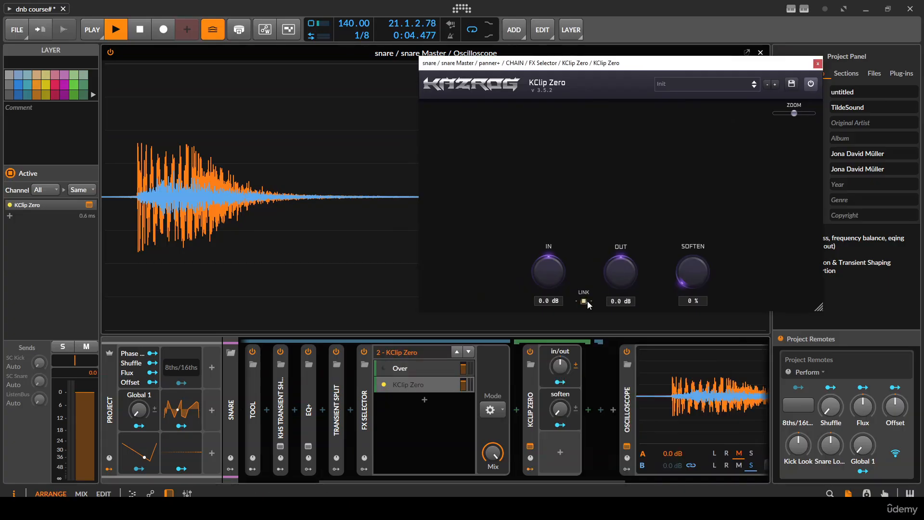
left_click(408, 369)
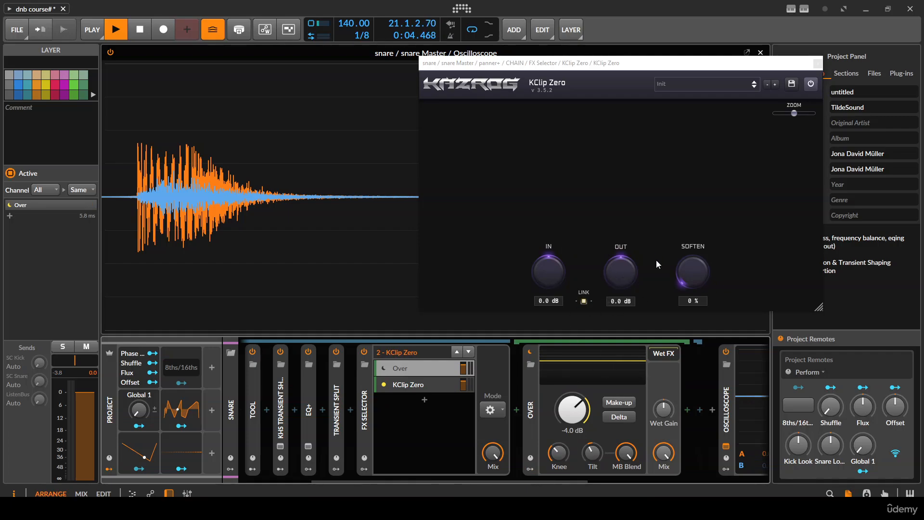
left_click(548, 276)
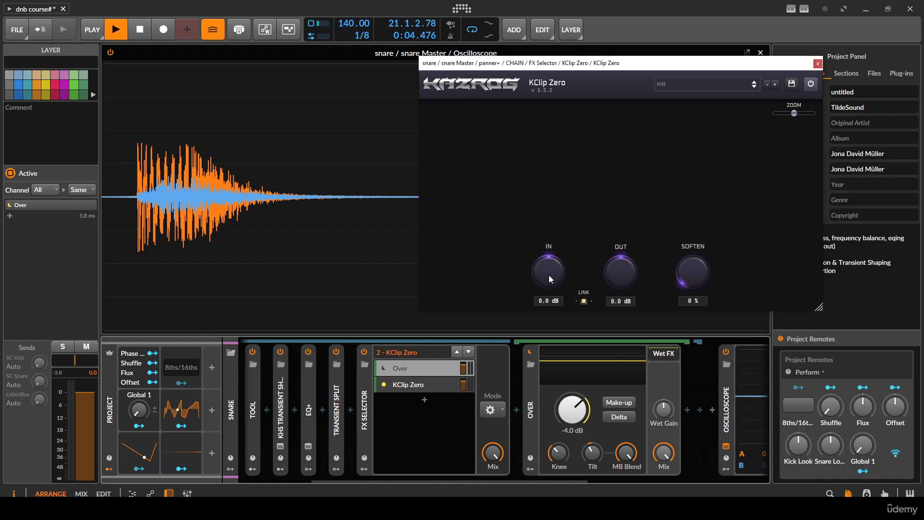
double_click(549, 301)
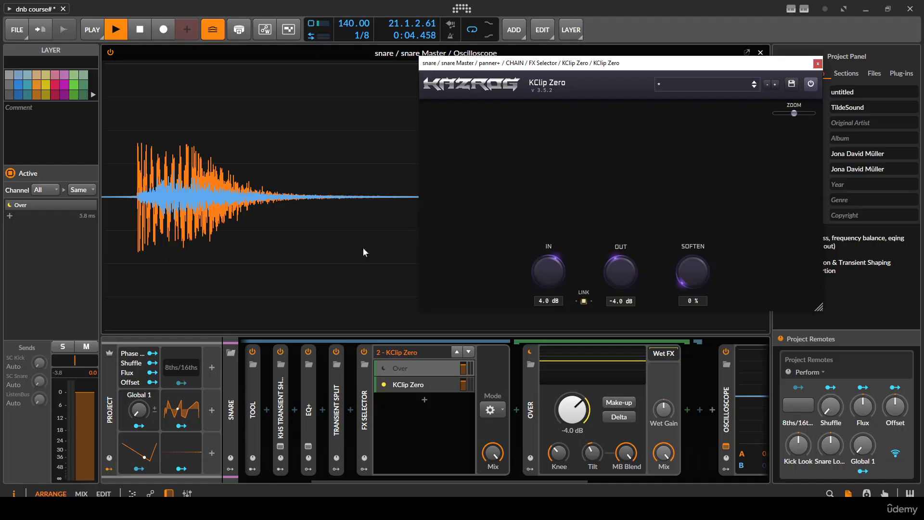
- Audition the snare through the KClip Zero layer and check its waveform
left_click(368, 385)
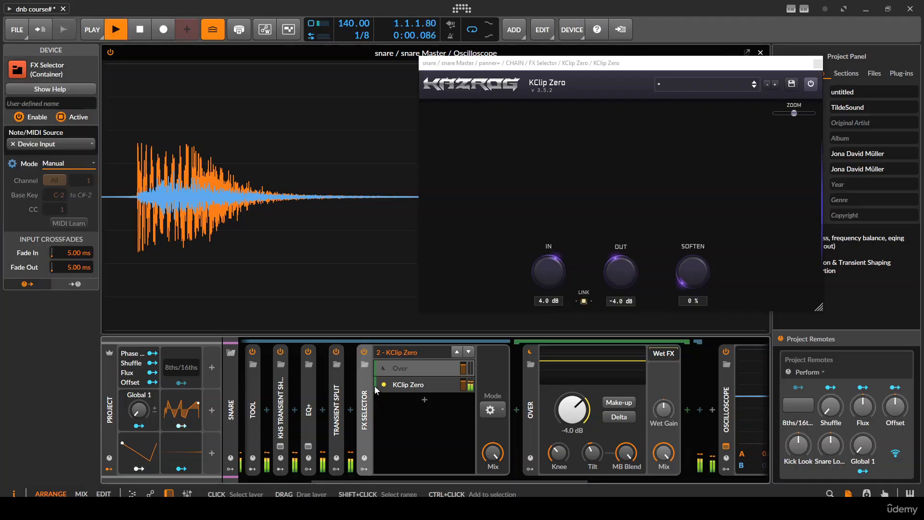
key("space")
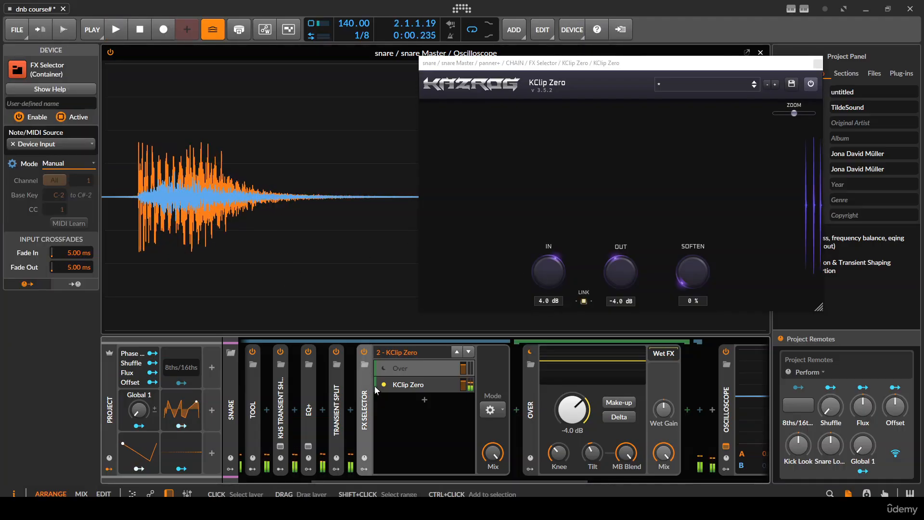
key("space")
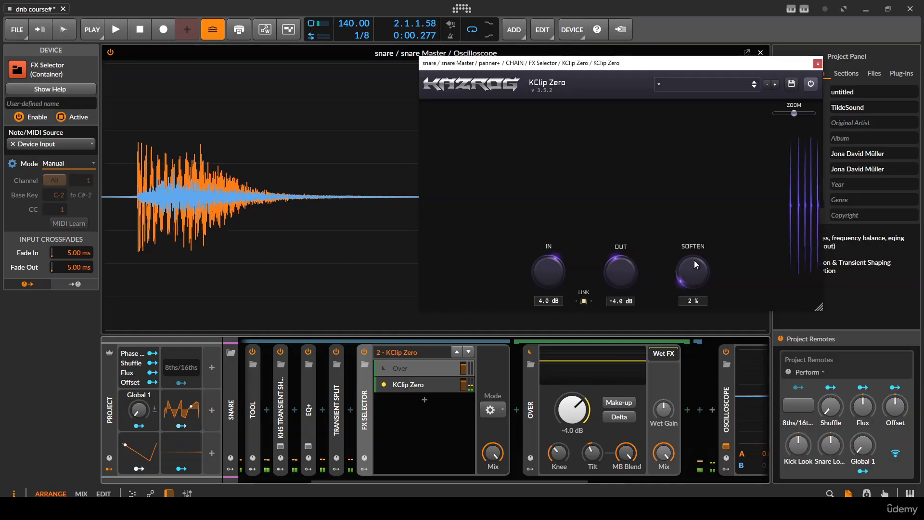
- Raise KClip Zero's Soften to 13%, audition the snare and close the plug-in window
mouse_move(693, 260)
left_mouse_down()
mouse_move(690, 167)
mouse_move(705, 141)
mouse_move(688, 256)
left_mouse_up()
key("space")
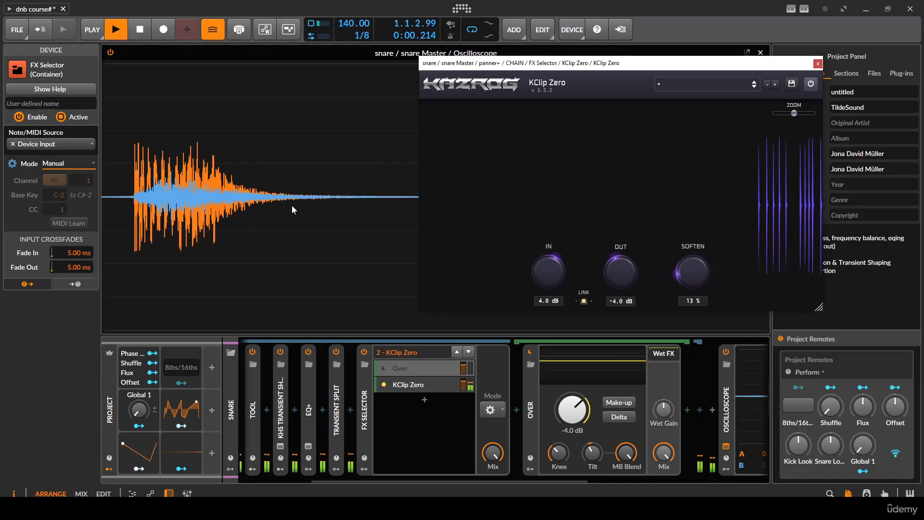
left_click(817, 64)
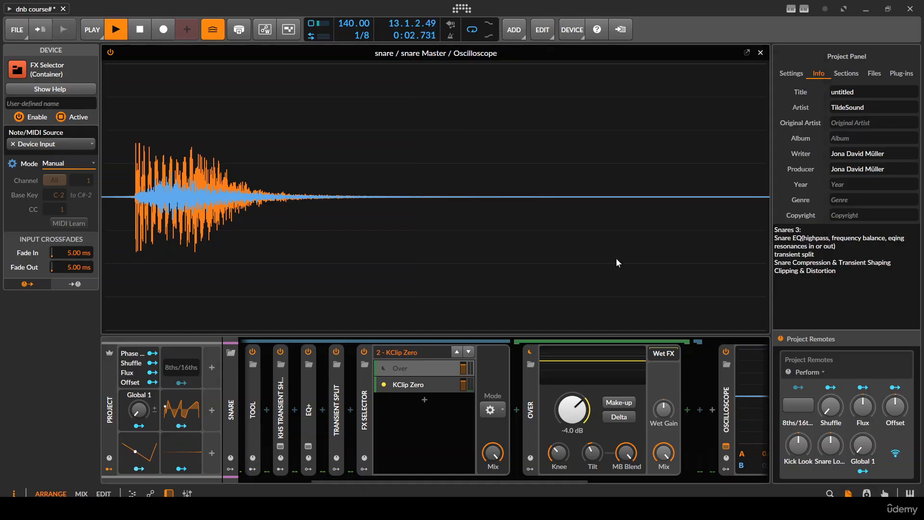
- Compare the snare through the Over and KClip Zero layers by switching between them during playback
left_click(455, 350)
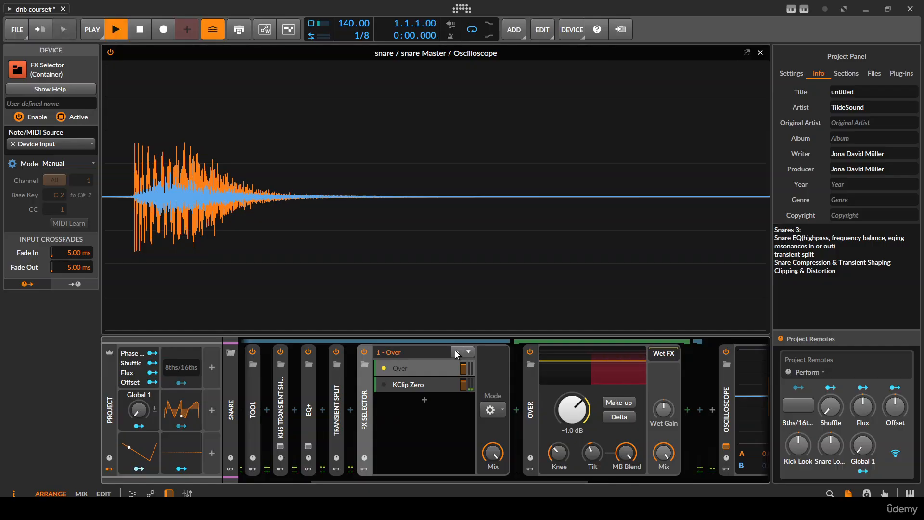
left_click(468, 352)
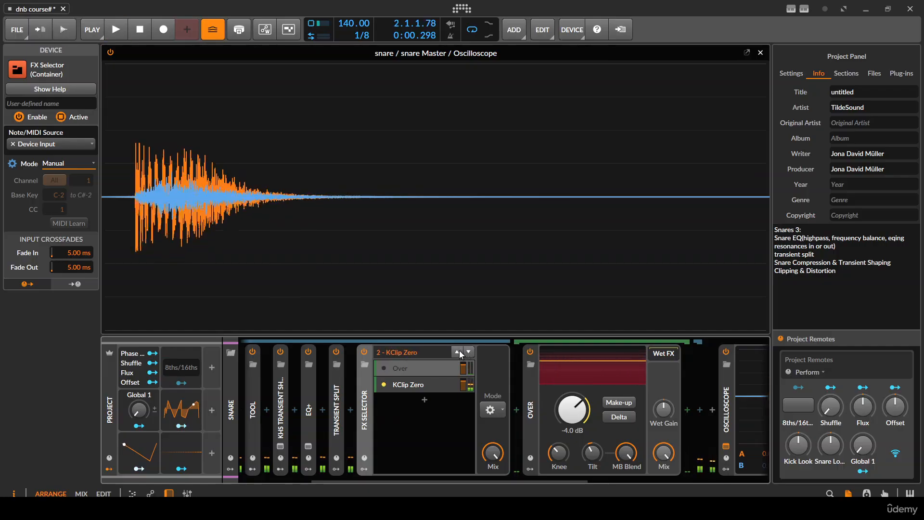
key("space")
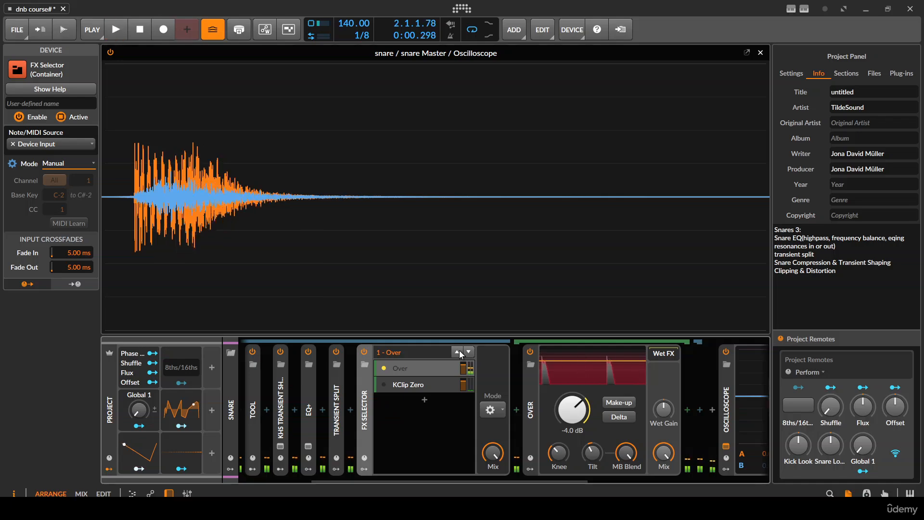
left_click(468, 351)
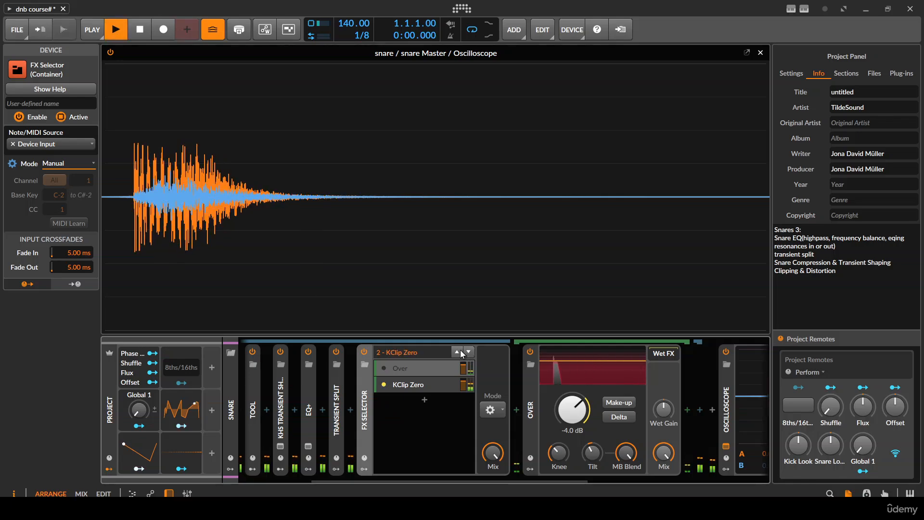
key("space")
key("space")
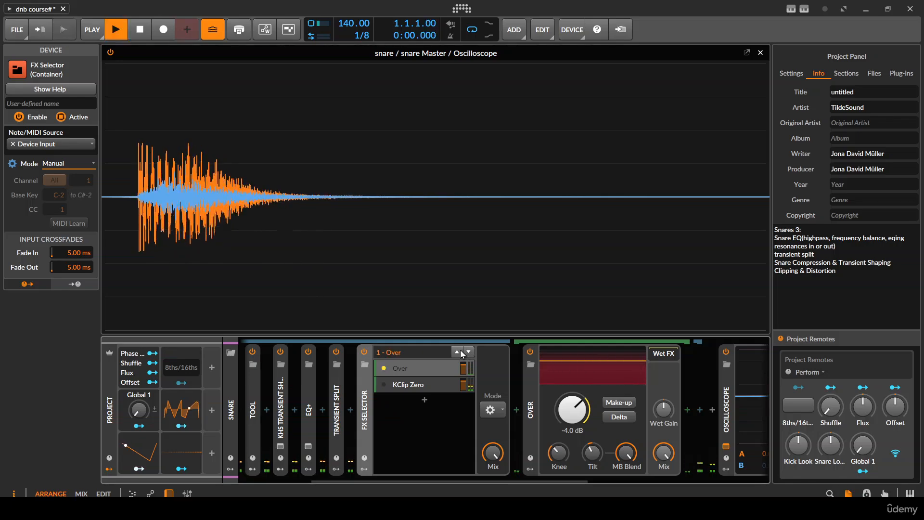
left_click(469, 351)
key("space")
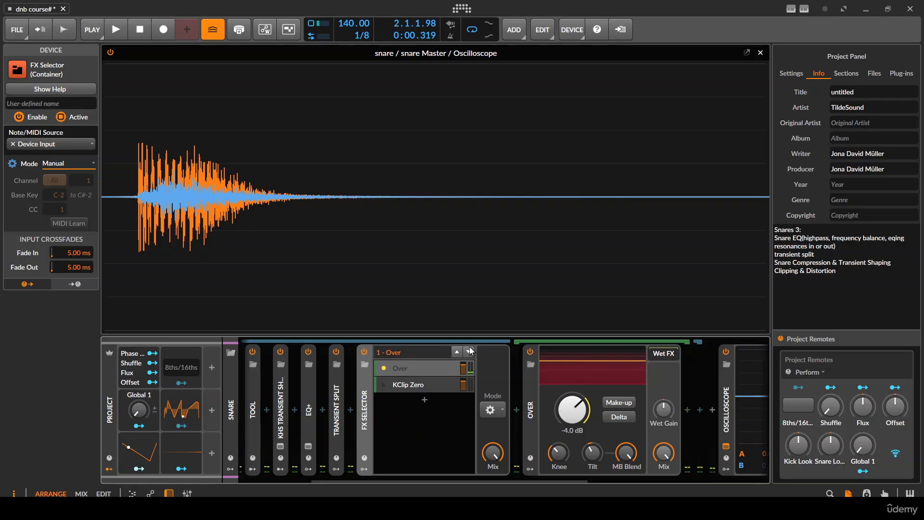
key("space")
key("space")
- Lower Over's Tilt further and audition the snare repeatedly through the Over layer
left_click_drag(592, 453, 592, 484)
key("space")
key("space")
key("space")
key("space")
key("space")
key("space")
key("space")
key("space")
key("space")
key("space")
- Compare Over with its new Tilt against KClip Zero by alternating the FX Selector layers while auditioning the snare
key("space")
key("space")
key("space")
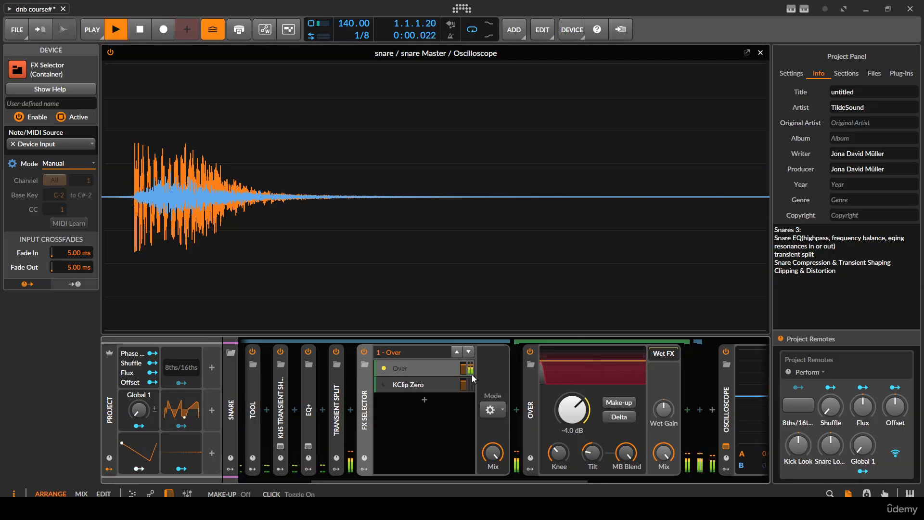
key("space")
left_click(469, 350)
key("space")
key("space")
key("space")
key("space")
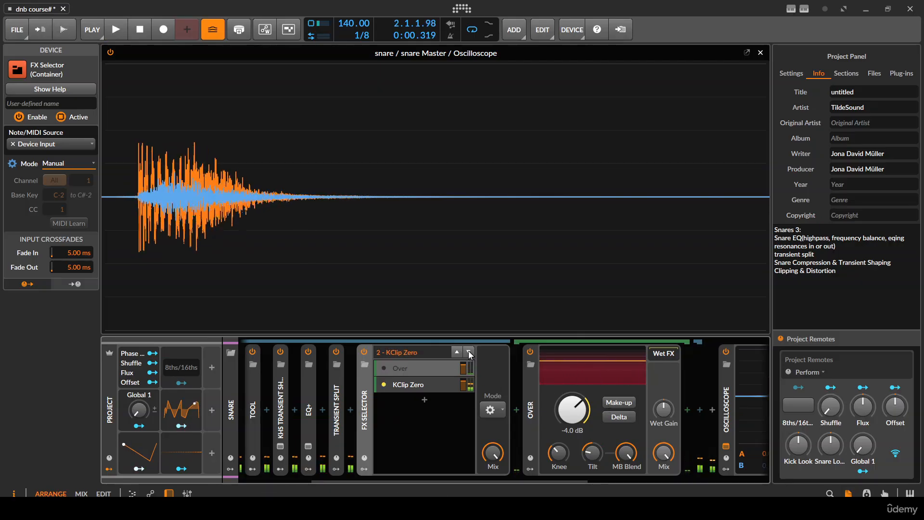
left_click(457, 352)
key("space")
key("space")
key("space")
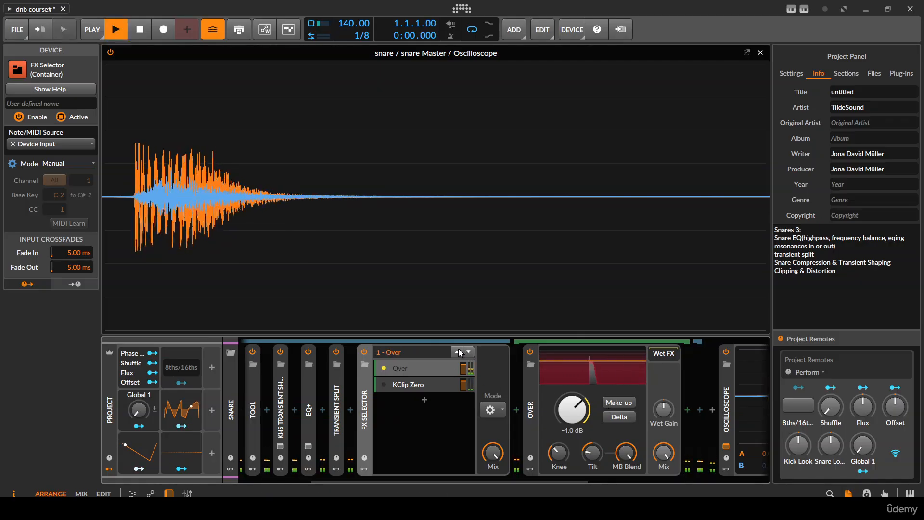
key("space")
left_click(469, 351)
- Switch the FX Selector to the Over layer, audition the snare repeatedly and collapse the FX Selector
key("space")
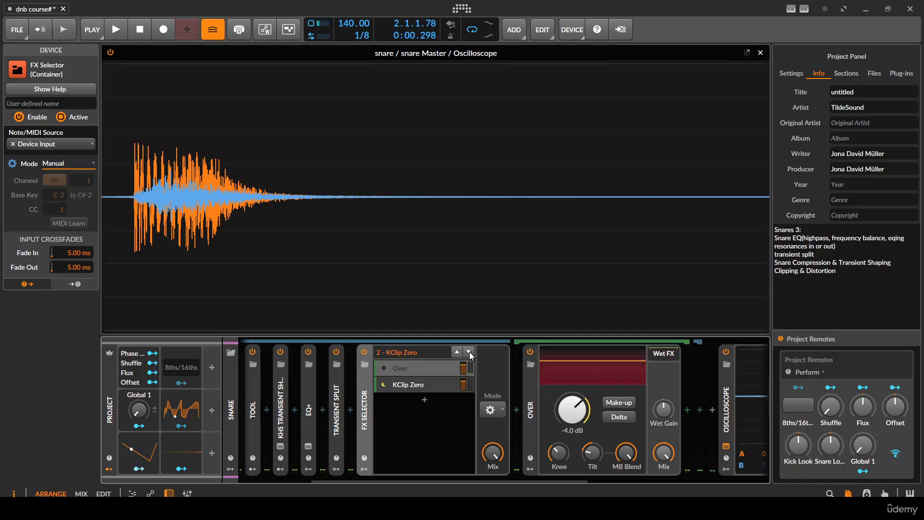
key("space")
left_click(457, 351)
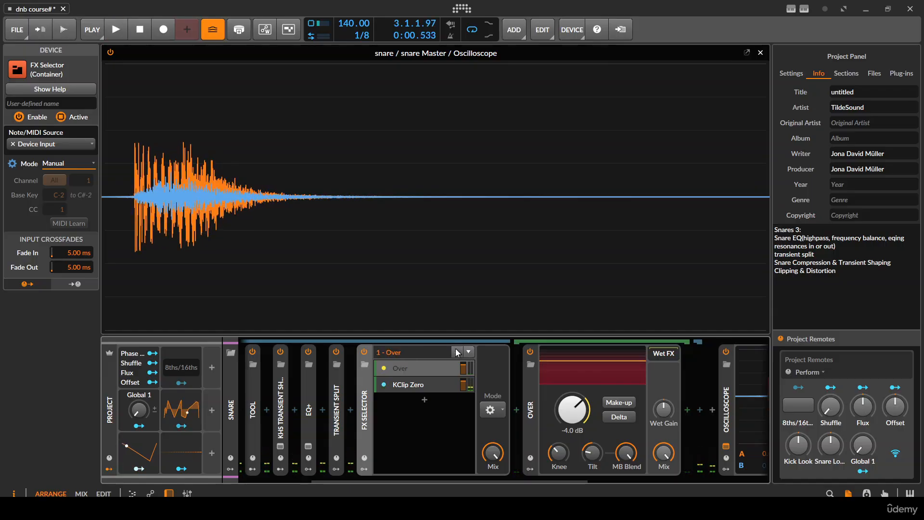
key("space")
key("space")
key("space")
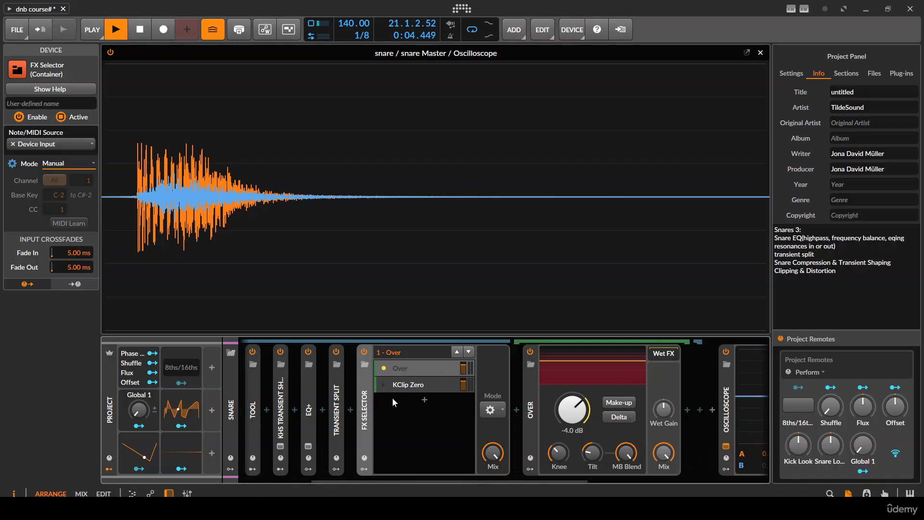
key("space")
key("space")
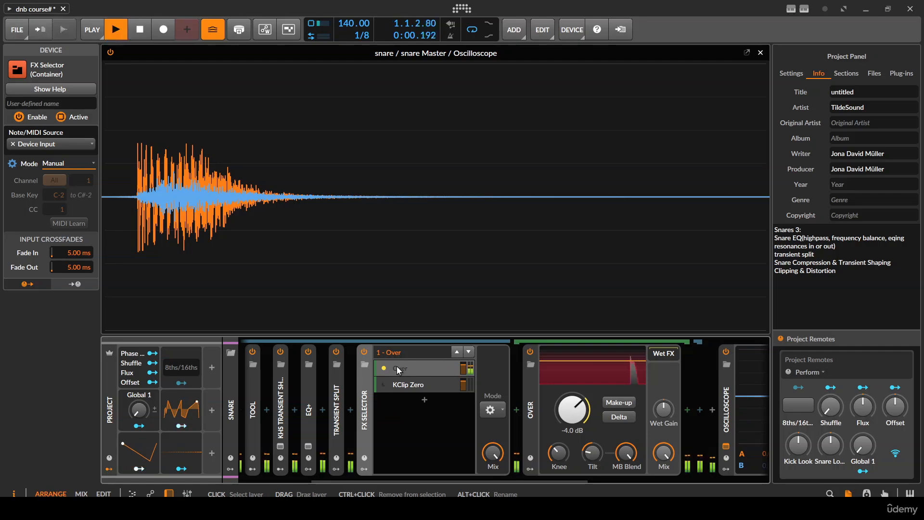
key("space")
double_click(369, 397)
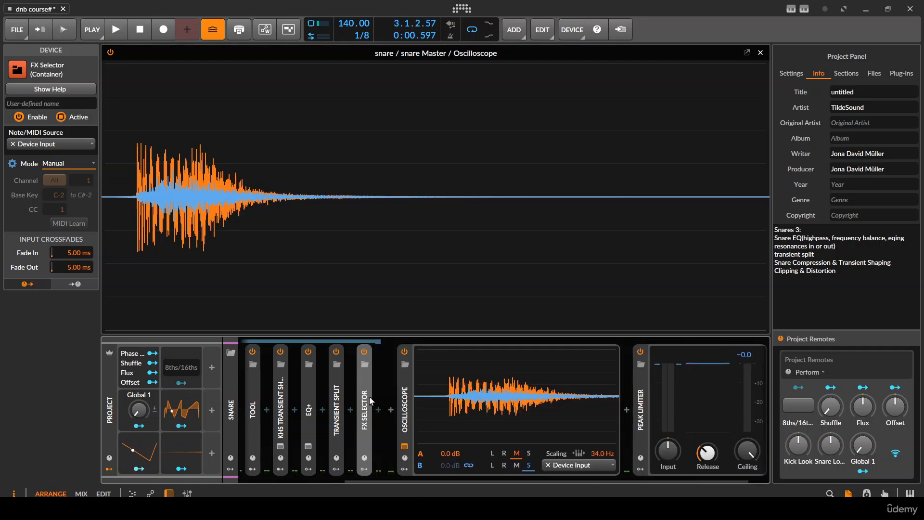
- Insert a Distortion device between Transient Split and the FX Selector and audition the snare through it
left_click(354, 406)
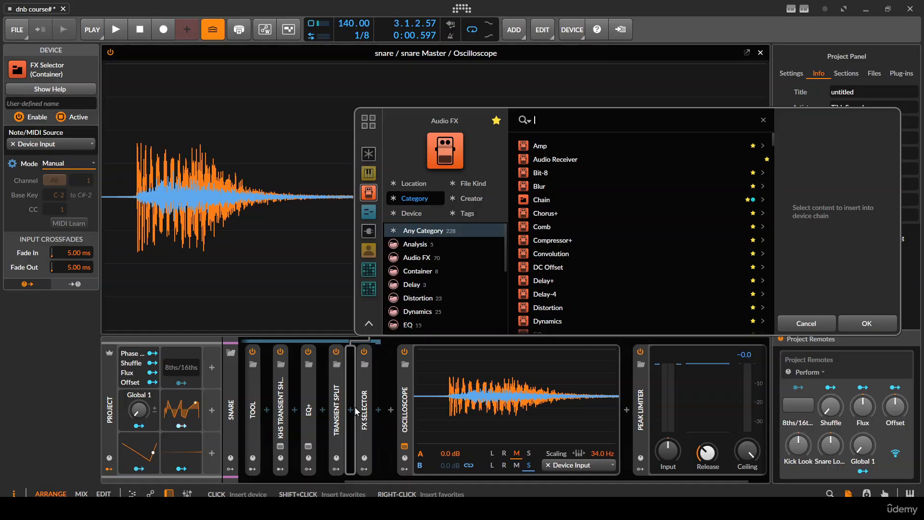
scroll(557, 212, "down", 5)
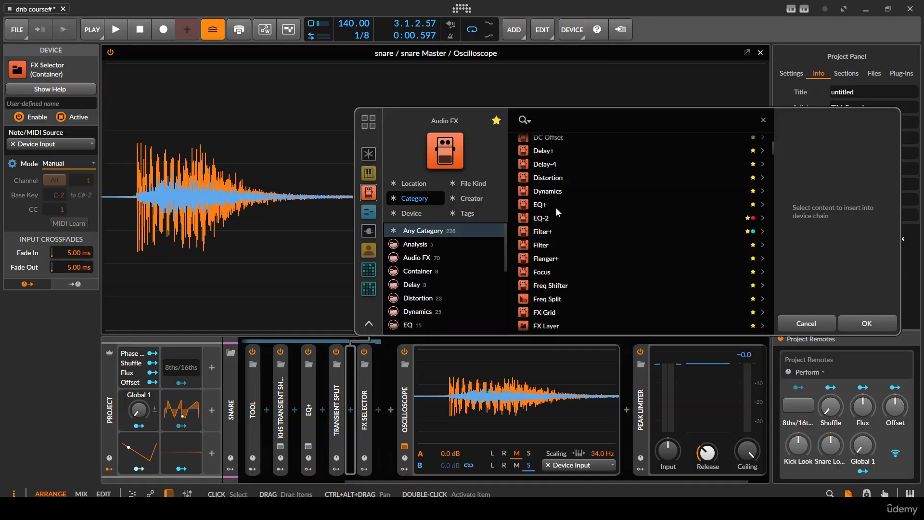
scroll(557, 212, "down", 4)
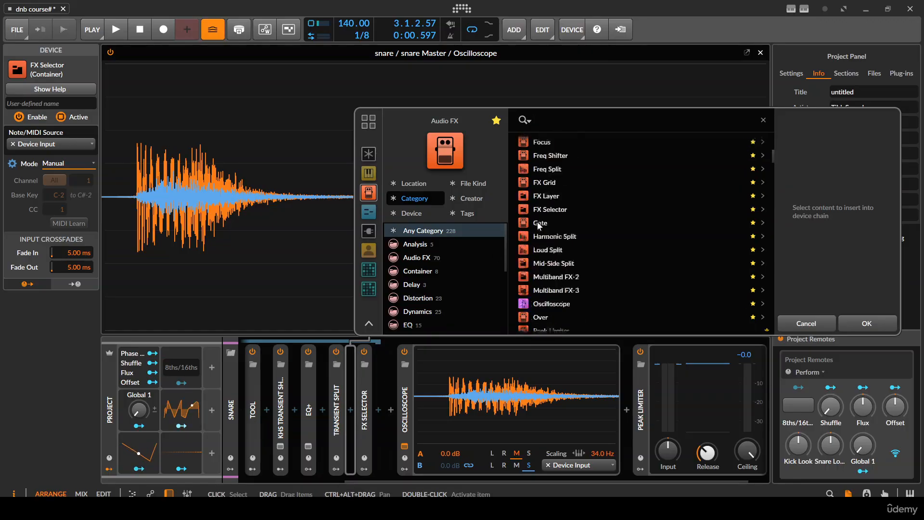
scroll(538, 226, "down", 2)
scroll(538, 226, "up", 3)
type("dis")
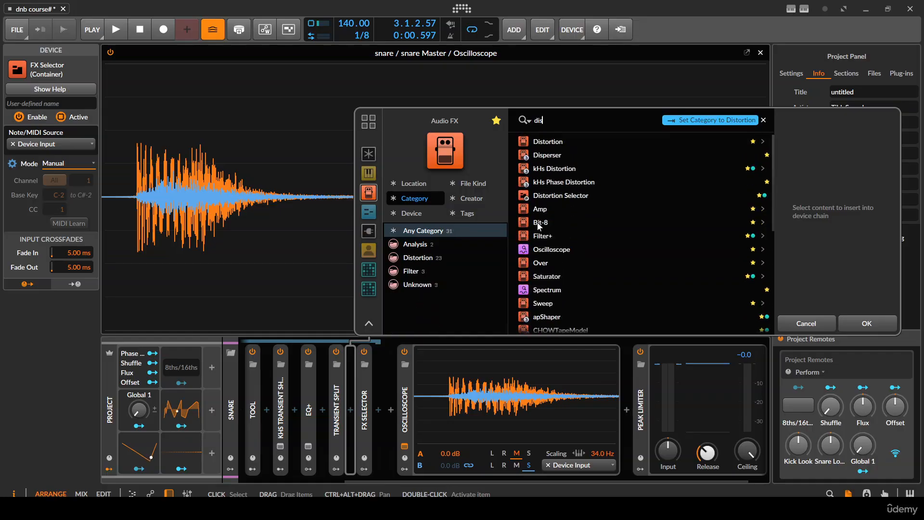
key("Return")
key("space")
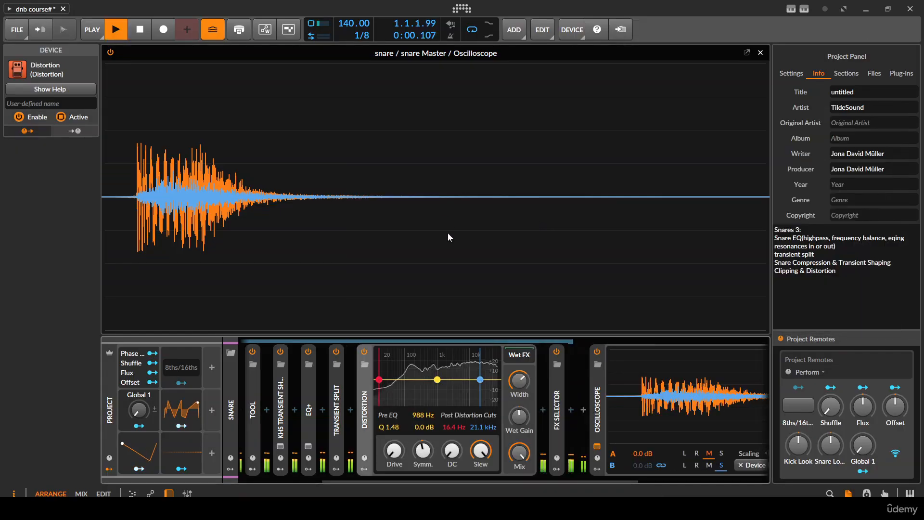
key("space")
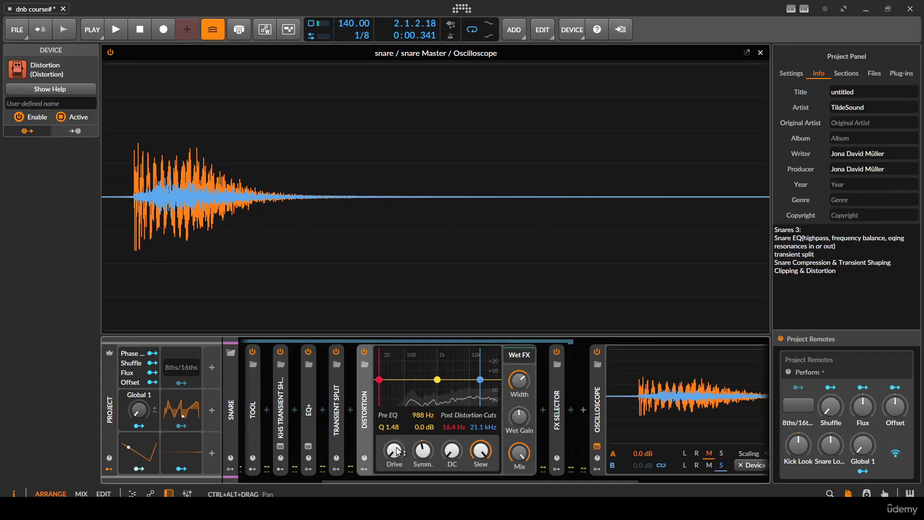
- Raise the Distortion device's Drive and audition the snare repeatedly
left_click_drag(397, 451, 396, 420)
key("space")
key("space")
key("space")
key("space")
key("space")
key("space")
key("space")
key("space")
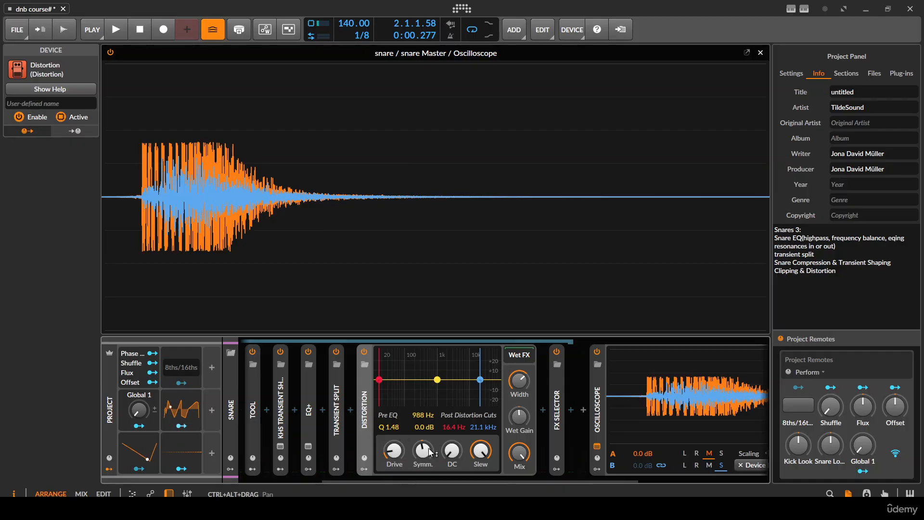
- Lower the Distortion device's Drive slightly and audition the snare repeatedly with the reduced setting
key("space")
left_click_drag(394, 450, 394, 458)
key("space")
- Set the Distortion's Pre EQ band to 757 Hz, -2.6 dB and Q 0.37, auditioning the snare repeatedly
key("space")
key("space")
key("space")
key("space")
key("space")
key("space")
key("space")
key("space")
key("space")
key("space")
mouse_move(437, 382)
left_mouse_down()
mouse_move(446, 369)
mouse_move(453, 389)
mouse_move(428, 386)
left_mouse_up()
key("space")
key("space")
key("space")
key("space")
key("space")
key("space")
key("space")
key("space")
key("space")
key("space")
key("space")
key("space")
key("space")
key("space")
key("space")
- Delete the Distortion device from the snare chain and audition the snare without it
key("space")
key("space")
key("space")
key("space")
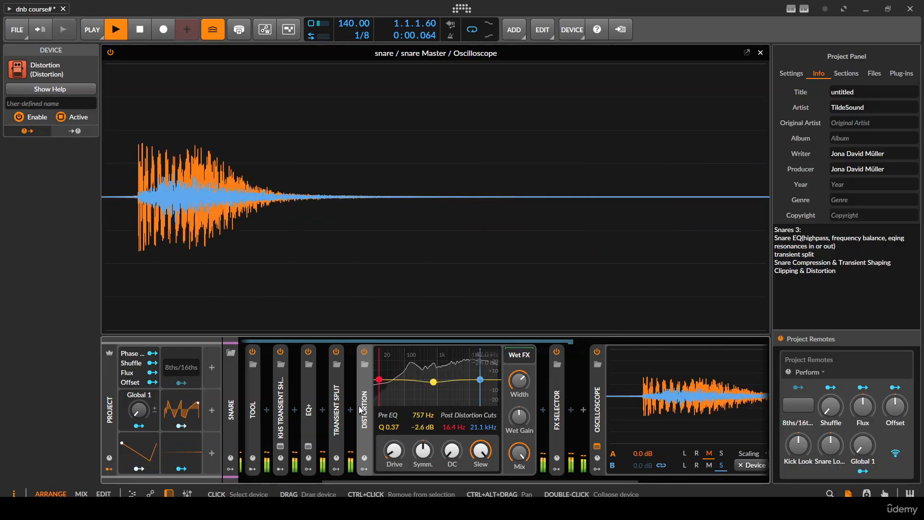
left_click(364, 411)
key("Delete")
key("space")
key("space")
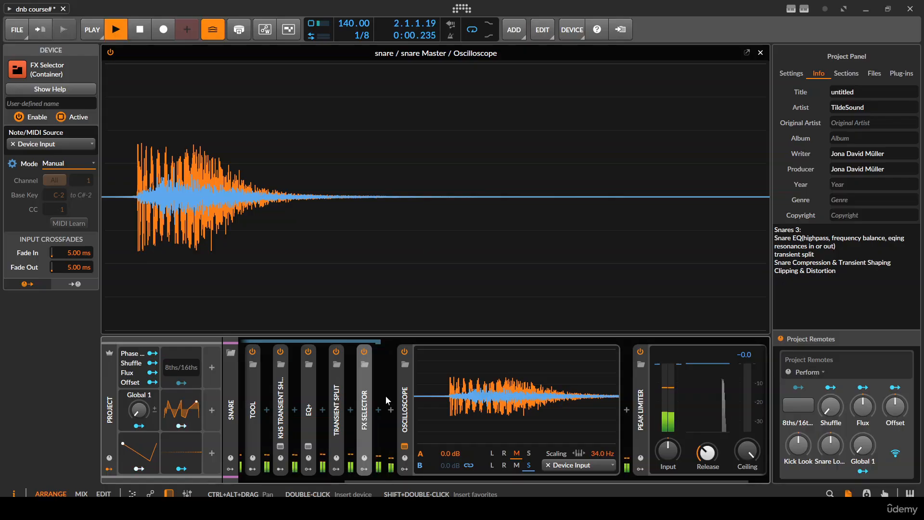
key("space")
key("space")
key("space")
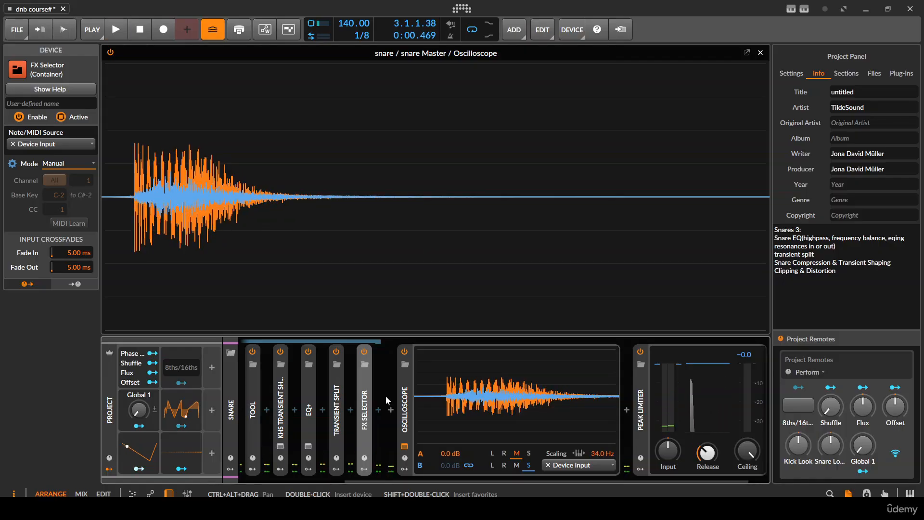
- Disable the snare chain's devices from Compressor+ through the FX Selector and expand the first EQ+
scroll(462, 381, "up", 3)
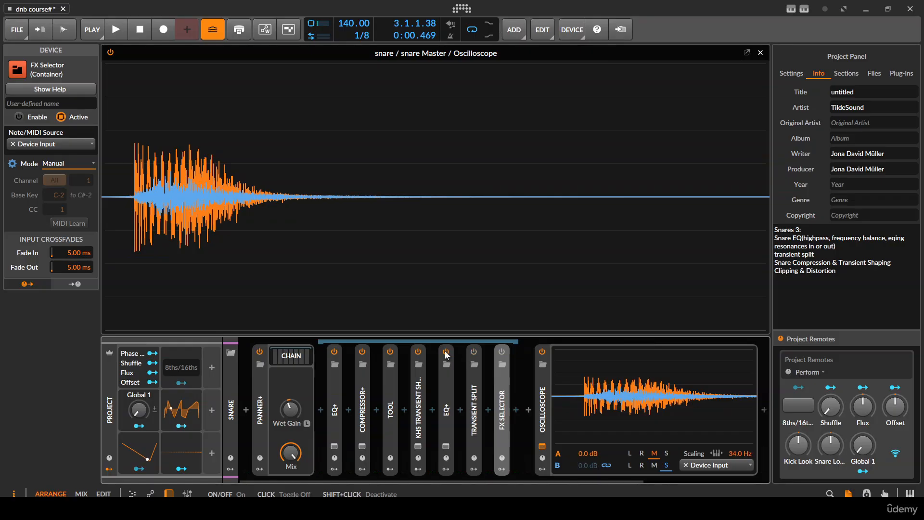
left_click(385, 351)
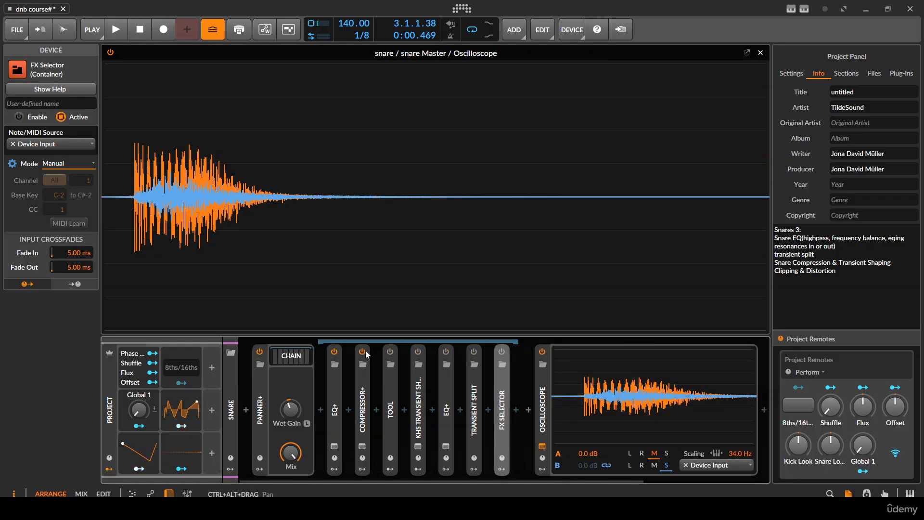
left_click(362, 353)
double_click(335, 405)
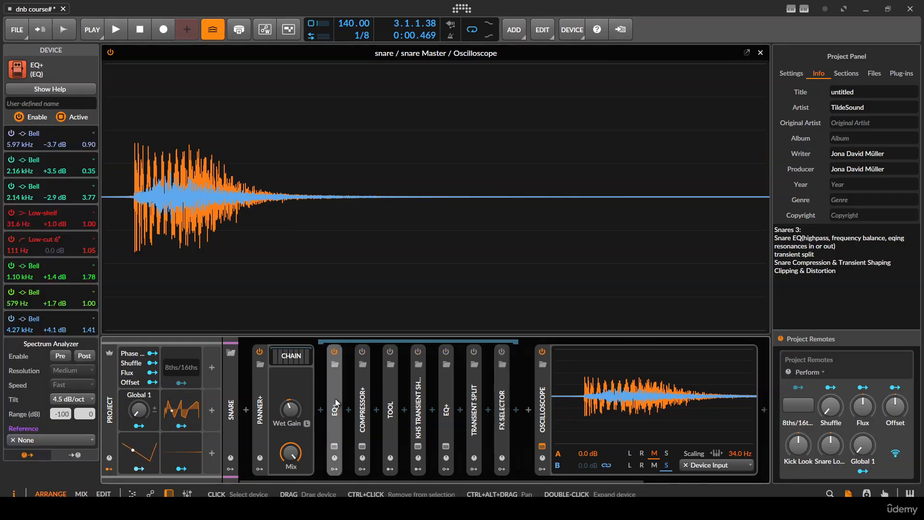
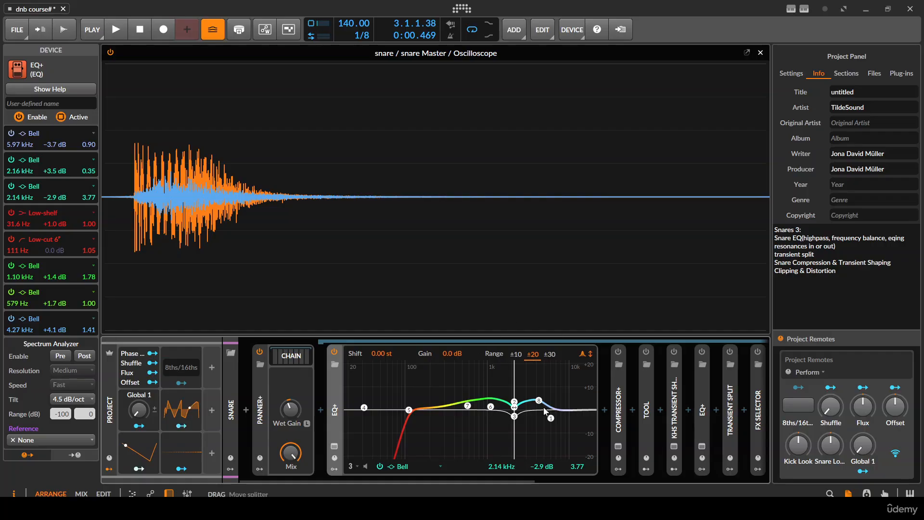
- Compare the snare with the first EQ+ bypassed and enabled, auditioning it repeatedly
left_click_drag(493, 372, 449, 379)
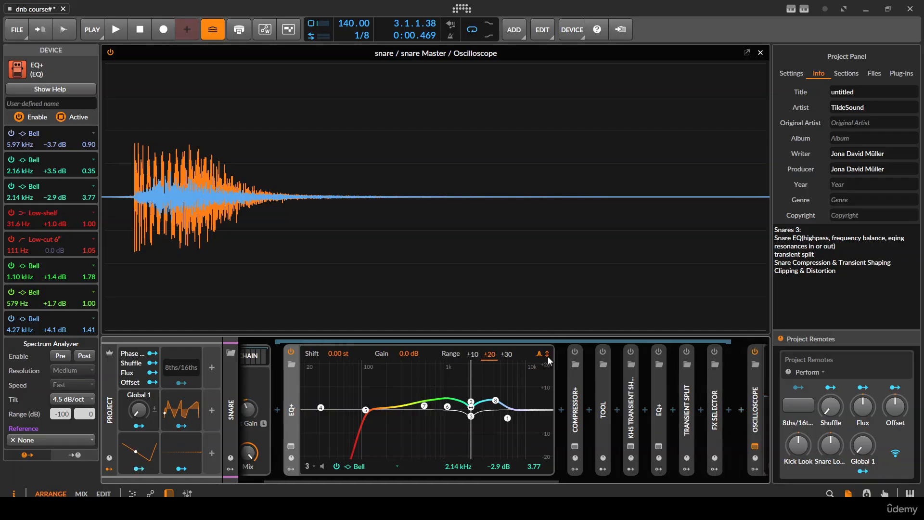
left_click(291, 351)
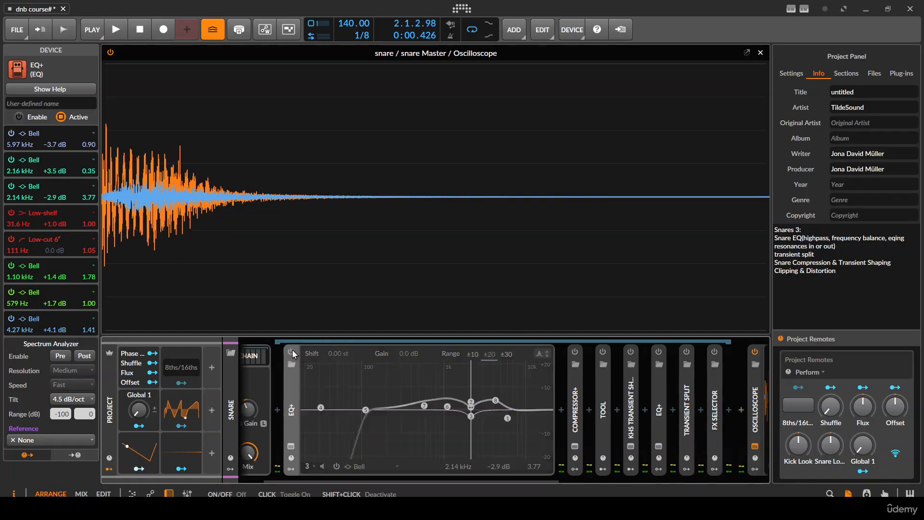
left_click(291, 350)
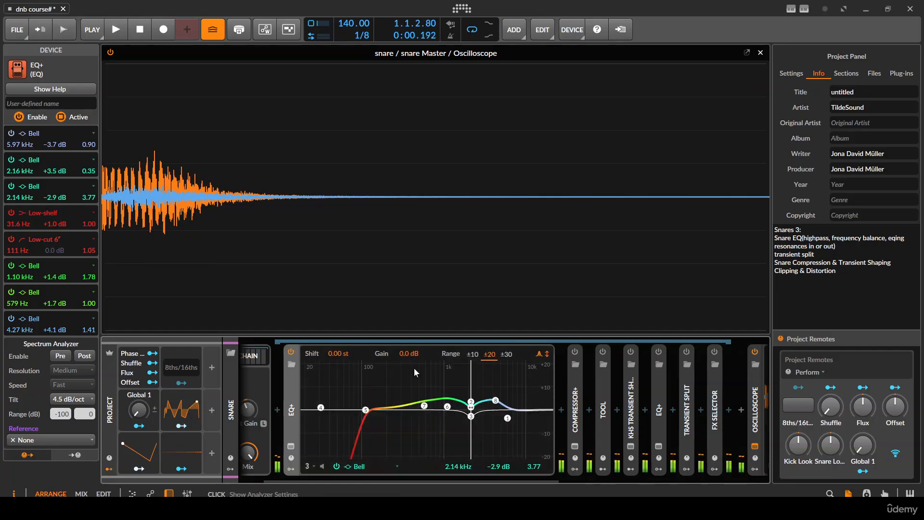
key("space")
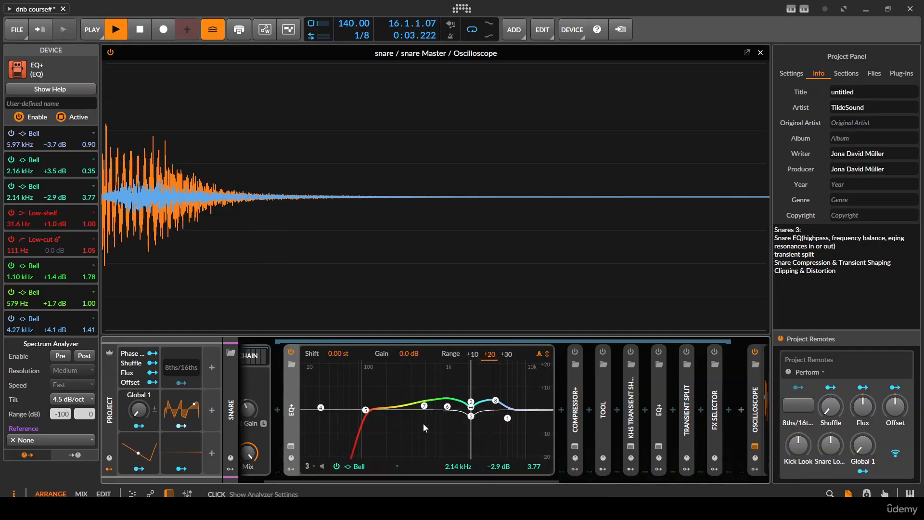
key("space")
key("space")
key("space")
key("space")
key("space")
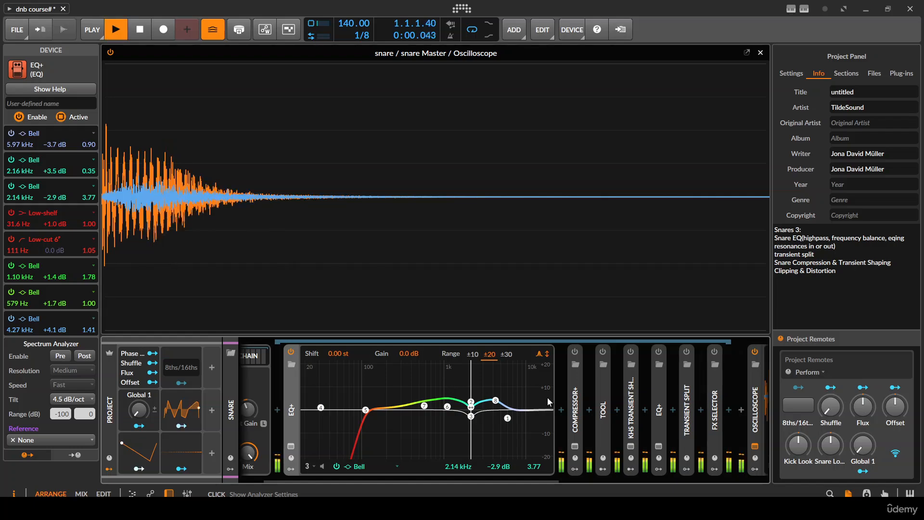
- Expand the Compressor+ device and audition the snare while the compressor is still disabled
scroll(481, 395, "right", 3)
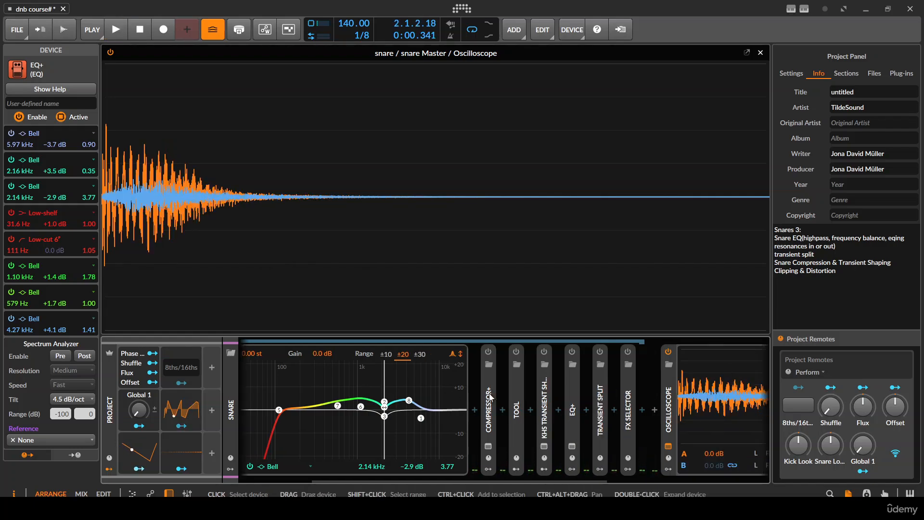
double_click(491, 395)
scroll(479, 341, "right", 4)
key("space")
key("space")
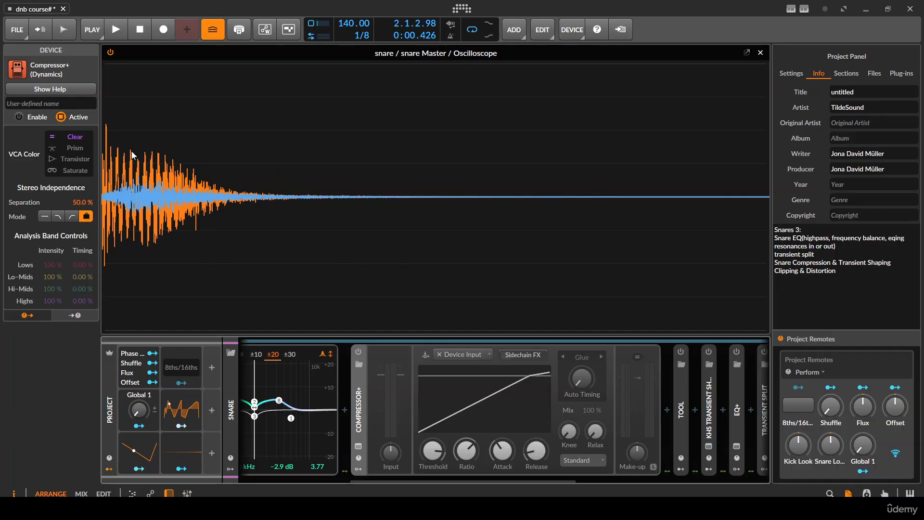
key("space")
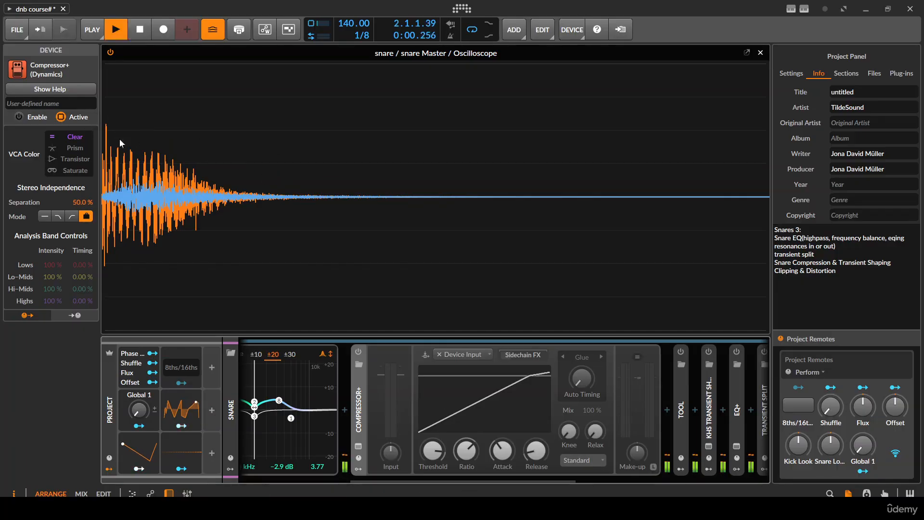
key("space")
- Enable Compressor+ on the snare chain and audition the compressed snare several times
left_click(359, 349)
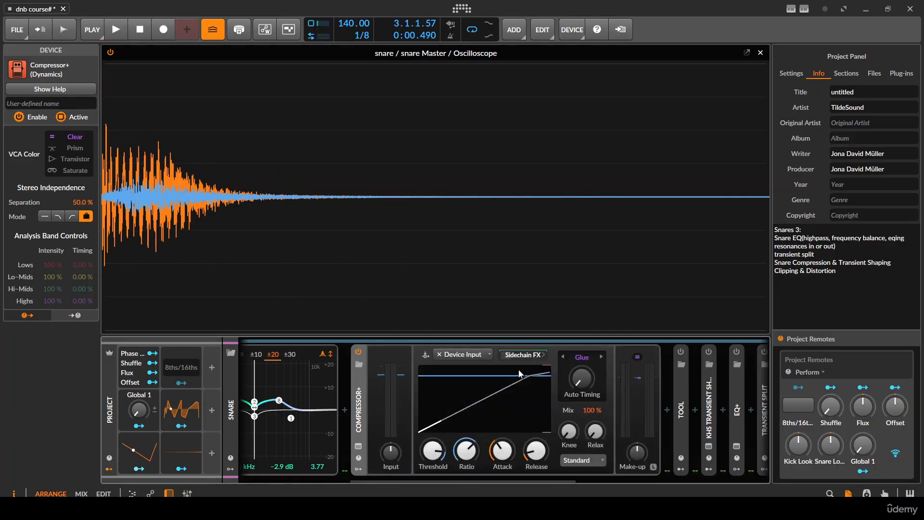
key("space")
key("space")
key("space")
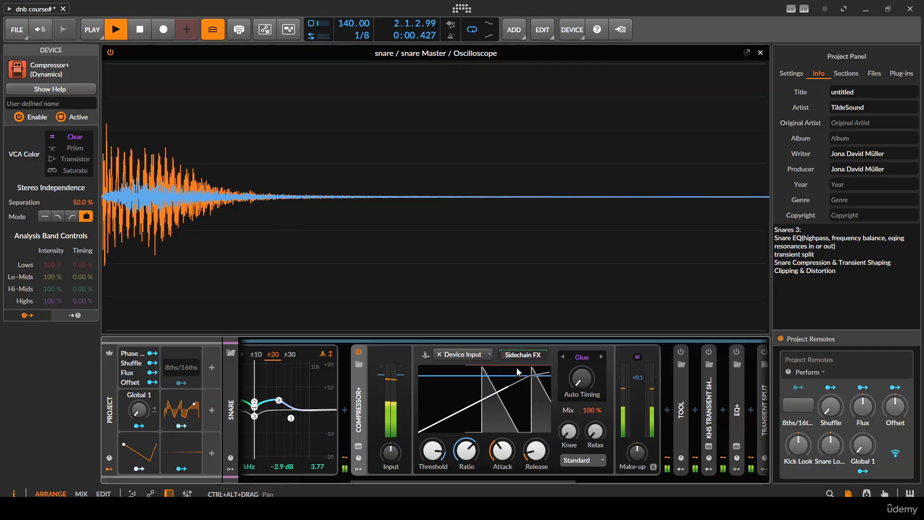
- Try a lower Threshold on Compressor+, audition the snare repeatedly, and undo the threshold change
key("space")
key("space")
left_click_drag(432, 451, 432, 481)
key("space")
key("space")
key("space")
key("space")
key("space")
key("space")
key("space")
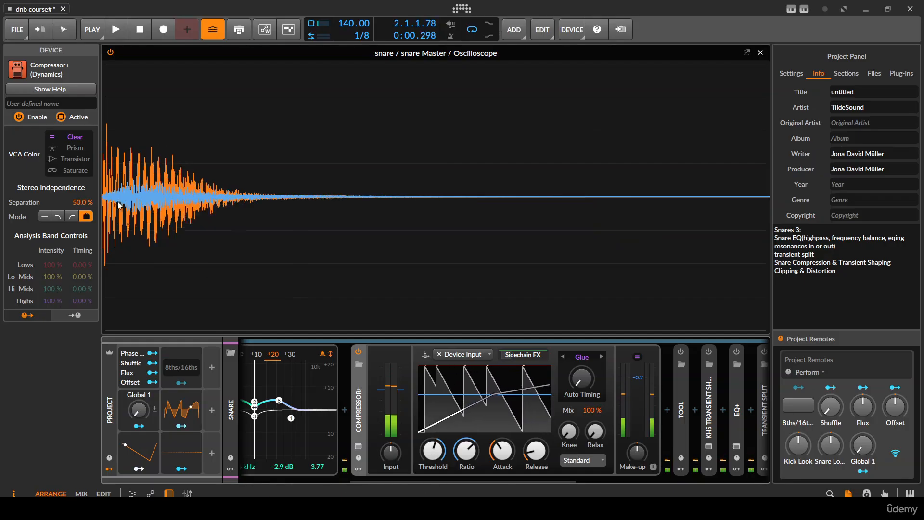
key("ctrl+z")
- Raise the Knee of Compressor+ to 52 % and audition the snare repeatedly
key("space")
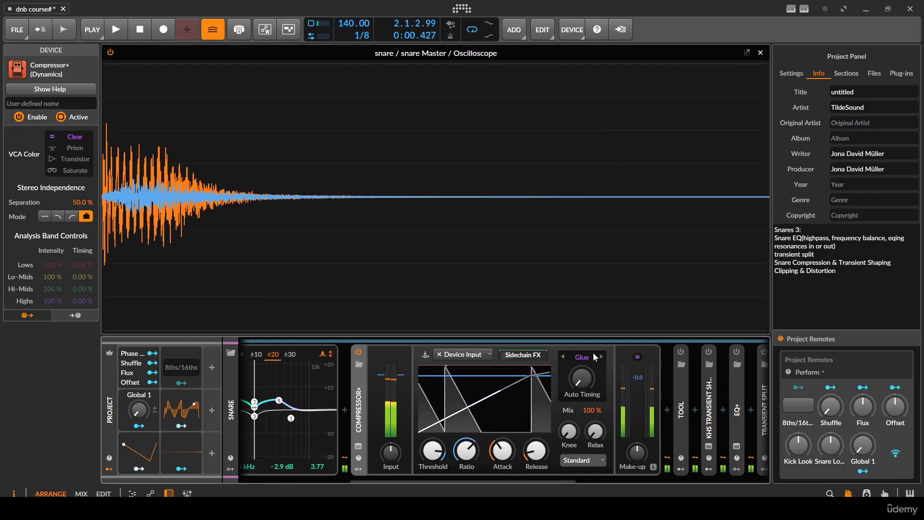
scroll(573, 380, "right", 1)
key("space")
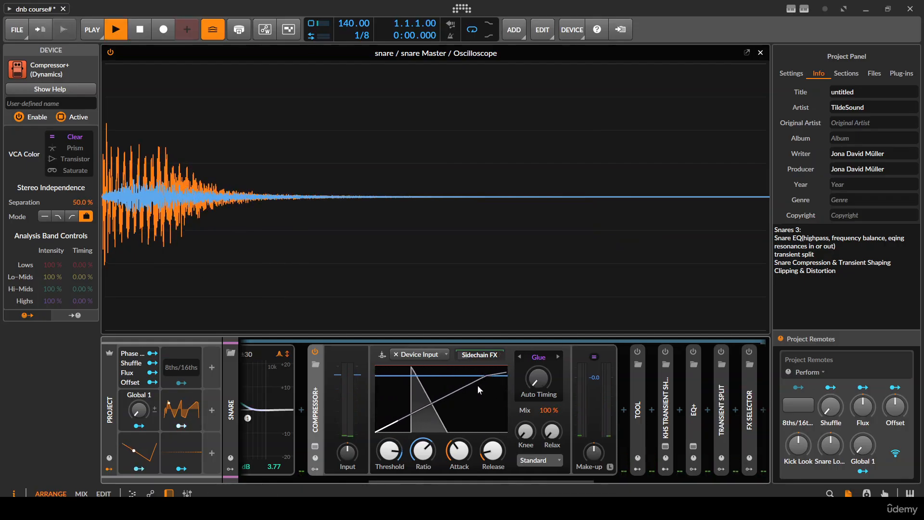
key("space")
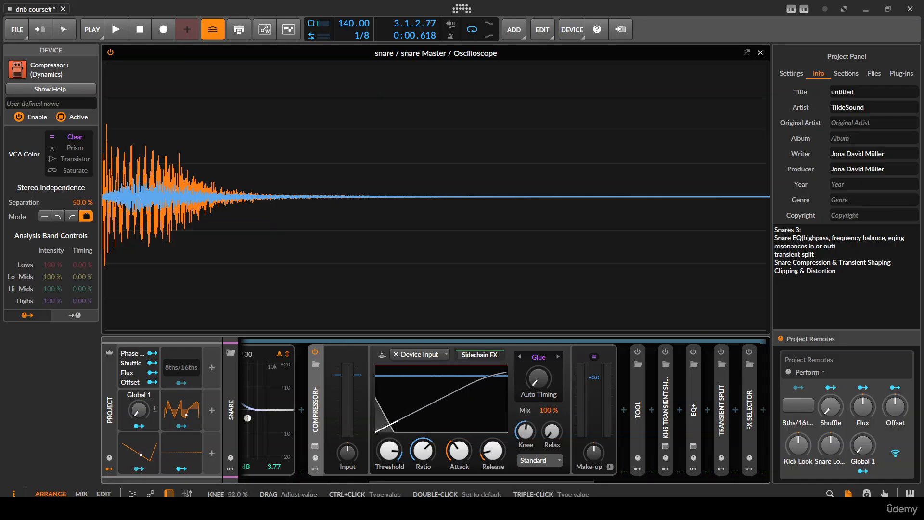
left_click_drag(528, 436, 530, 401)
key("space")
key("space")
key("space")
key("space")
key("space")
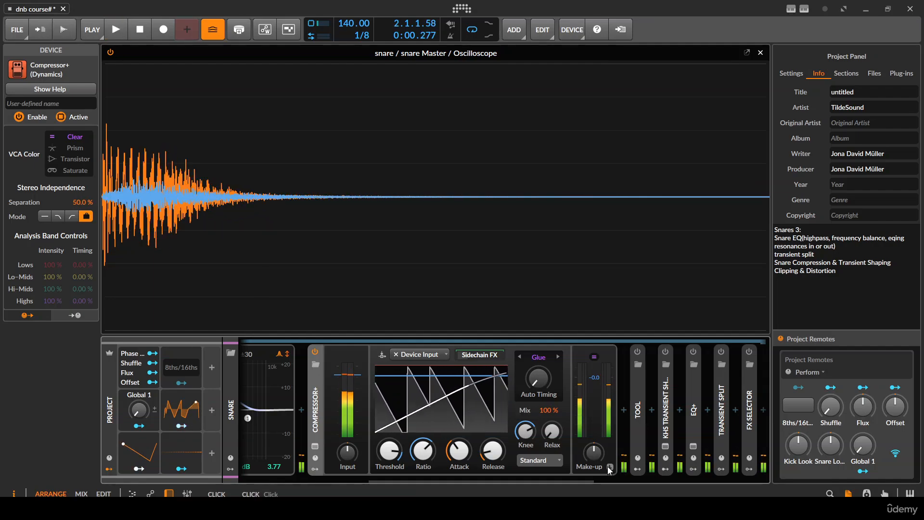
key("space")
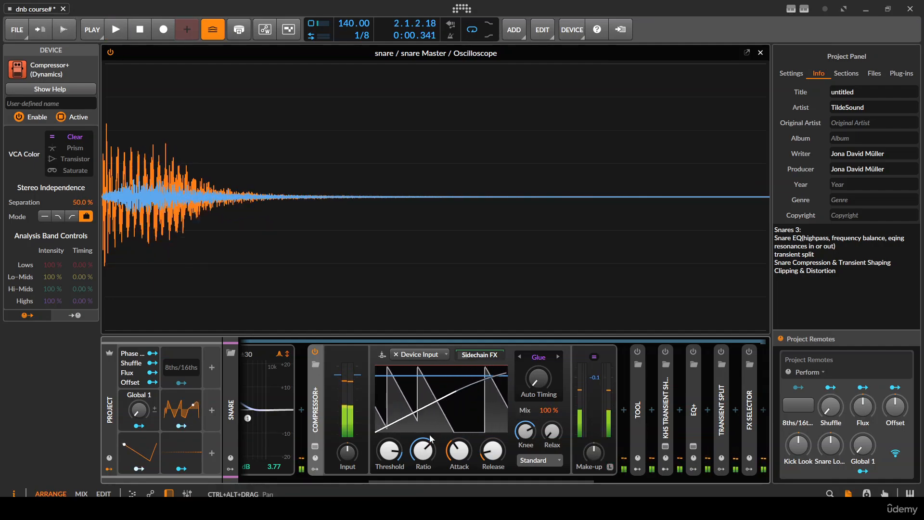
- Shorten the Attack of Compressor+ to 4.76 ms and audition the snare
left_click_drag(459, 450, 459, 465)
key("space")
- Compare the snare with Compressor+ bypassed and enabled, leave it enabled and collapse the device
key("space")
key("space")
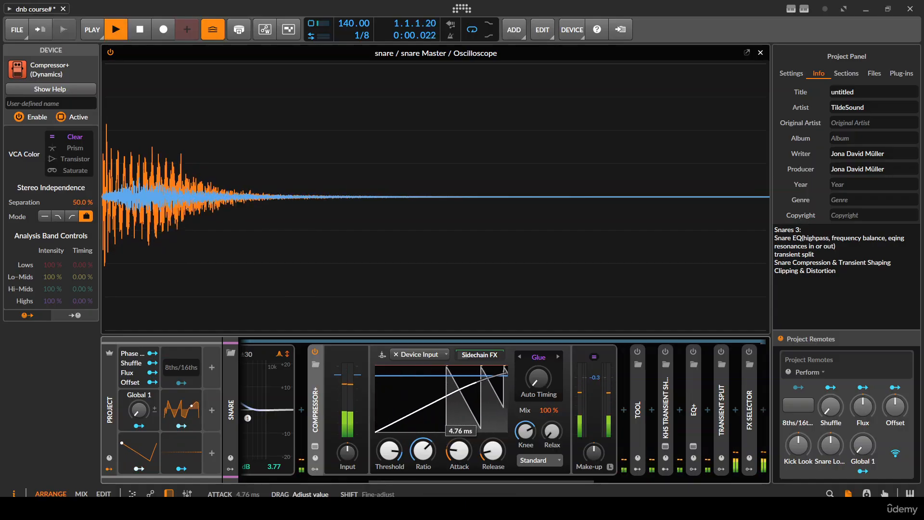
left_click(316, 351)
key("space")
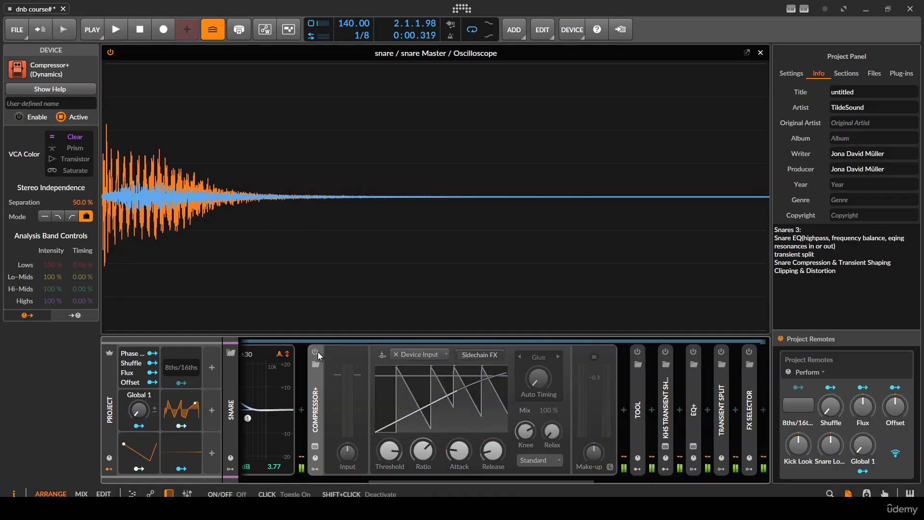
key("space")
left_click(316, 351)
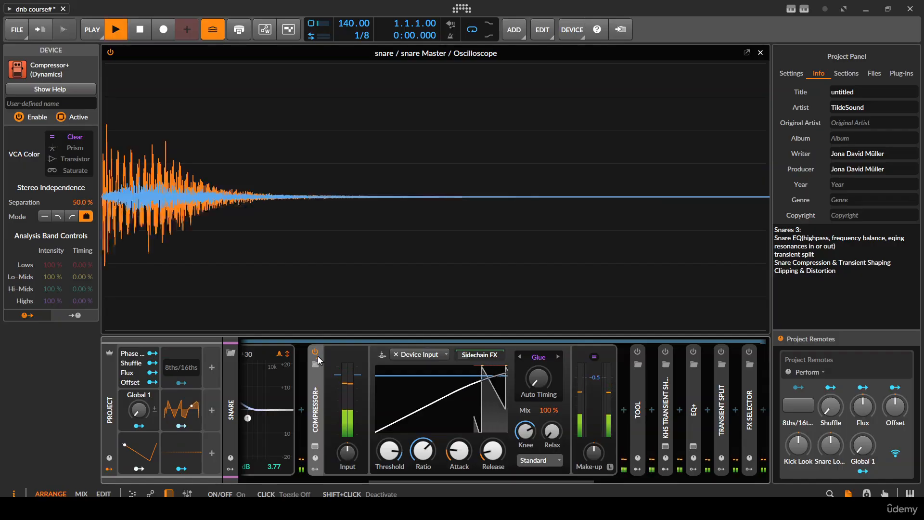
key("space")
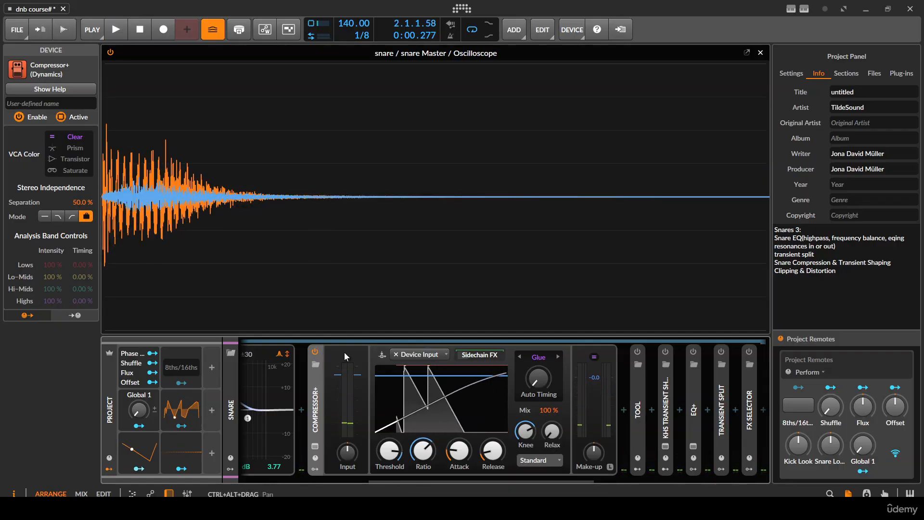
left_click(315, 352)
key("space")
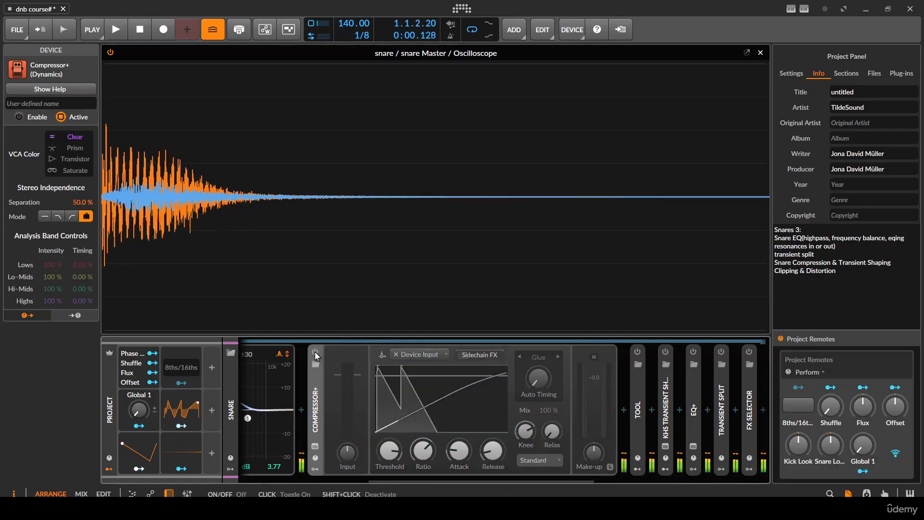
left_click(315, 351)
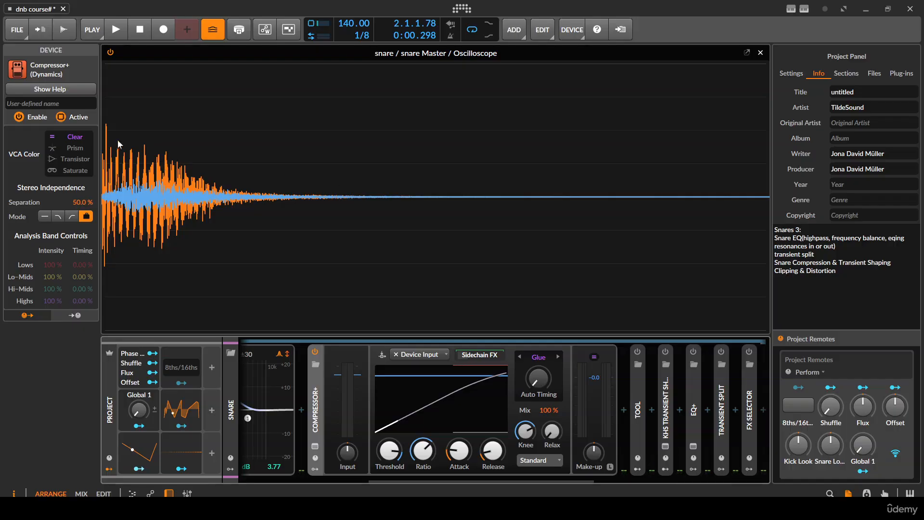
key("space")
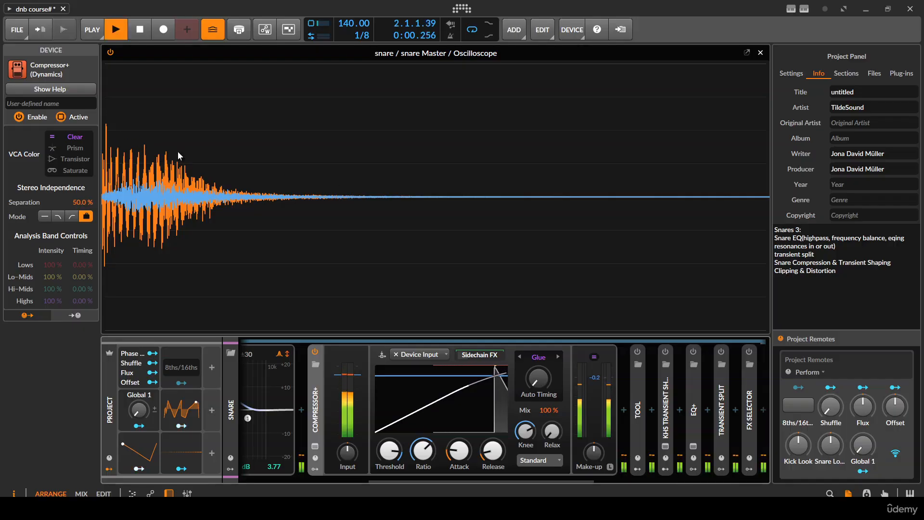
double_click(317, 400)
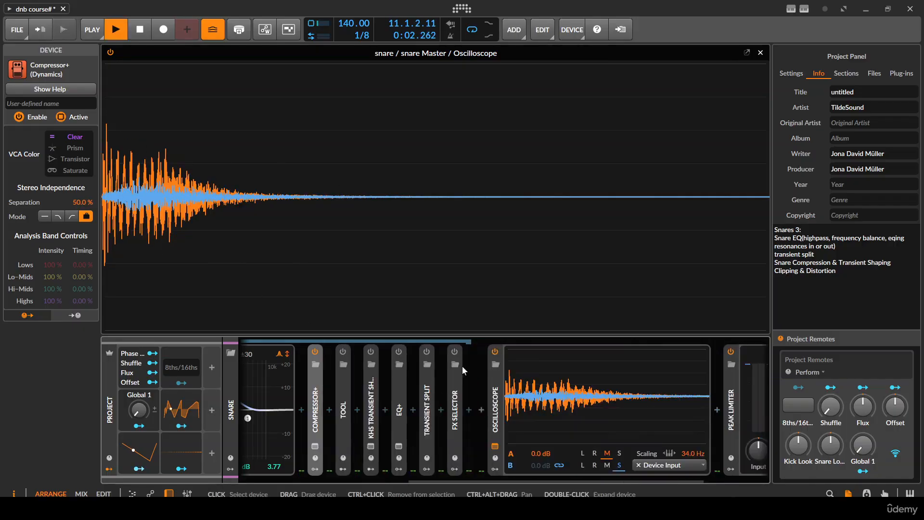
- Inspect the Tool device's controls and volume modulation, and delete the device from the snare chain
double_click(345, 409)
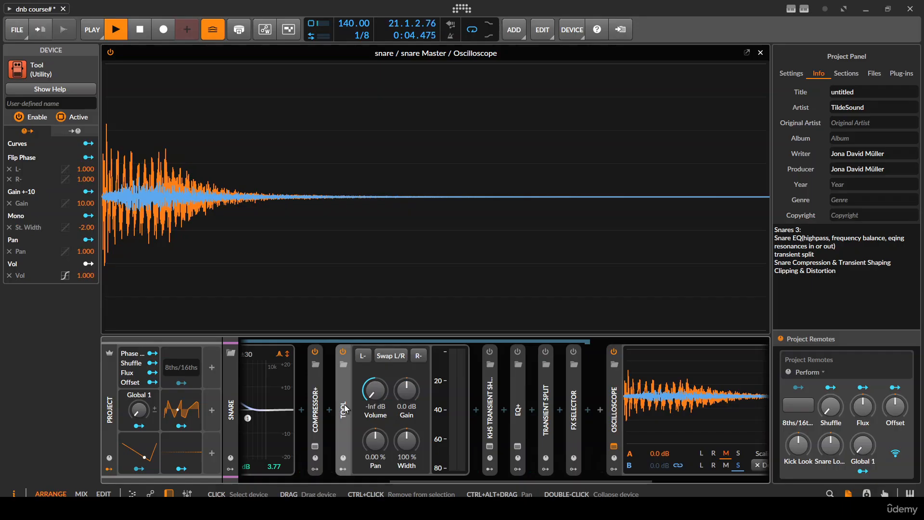
double_click(345, 409)
left_click(342, 467)
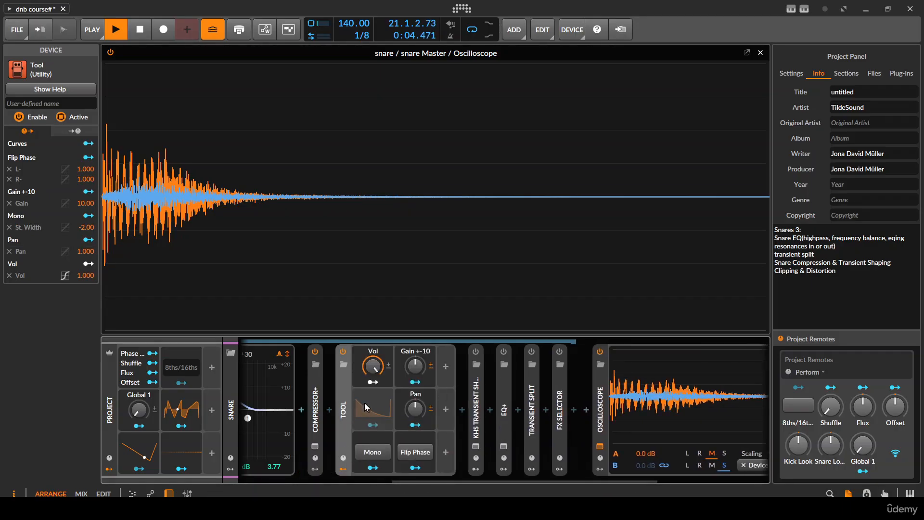
key("space")
left_click(343, 351)
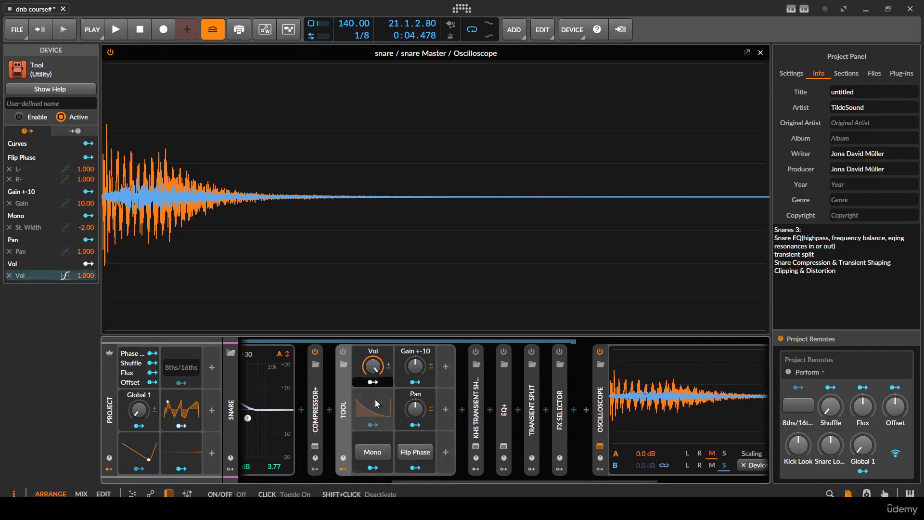
key("Delete")
- Audition the snare and enable the kHs Transient Shaper after Compressor+
key("space")
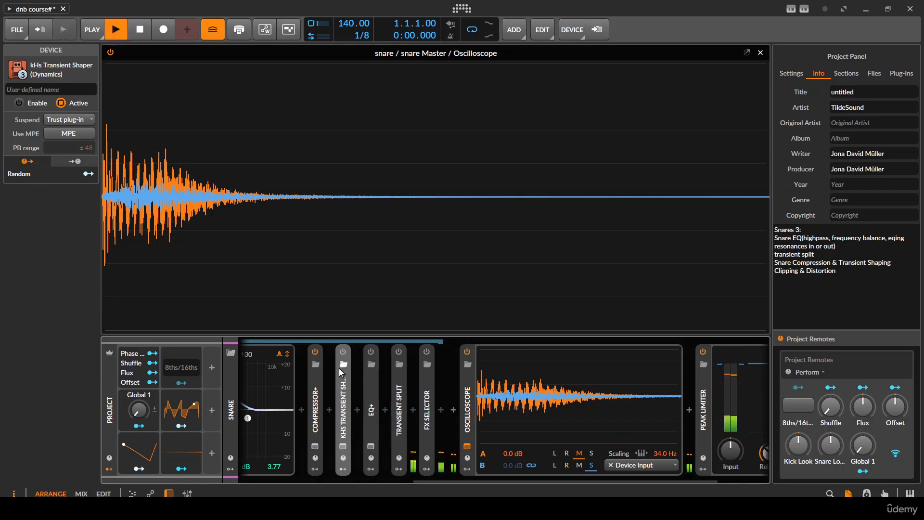
left_click(343, 351)
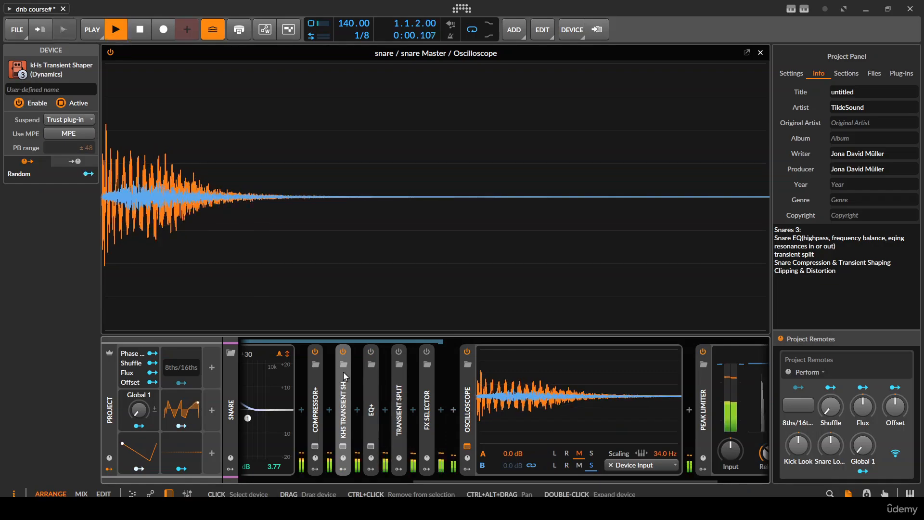
key("space")
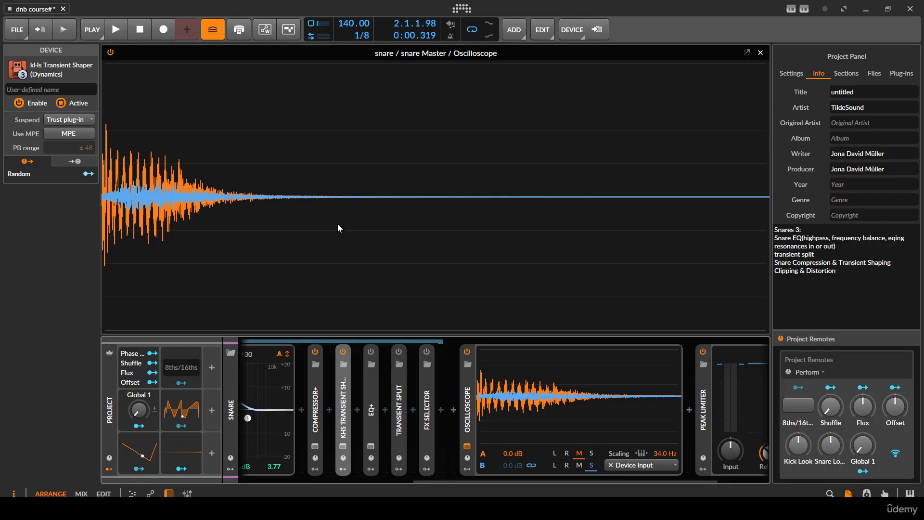
- Expand the second EQ+, enable it while auditioning the snare, and collapse it again
left_click(373, 390)
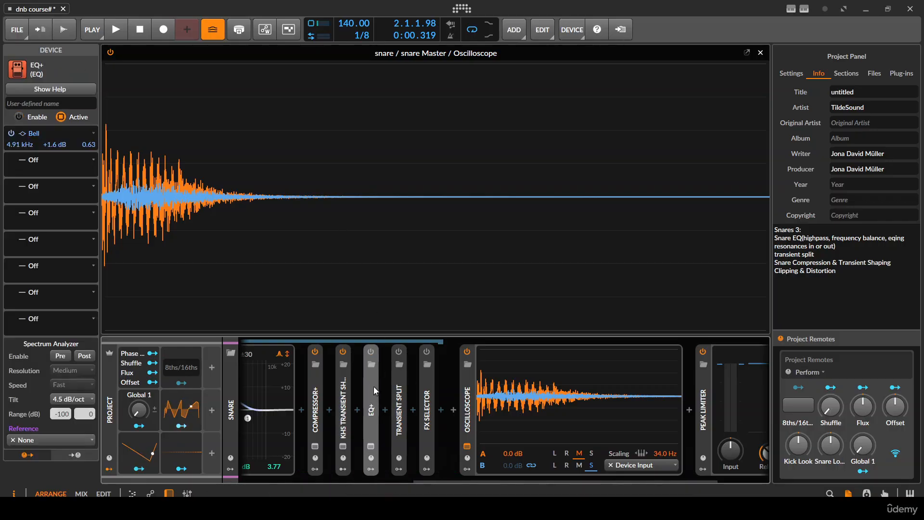
left_click(375, 388)
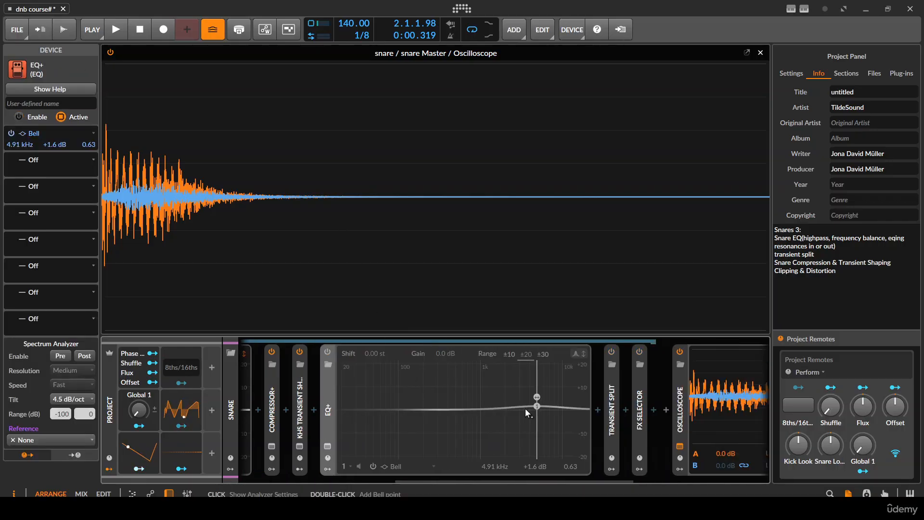
key("space")
left_click(327, 351)
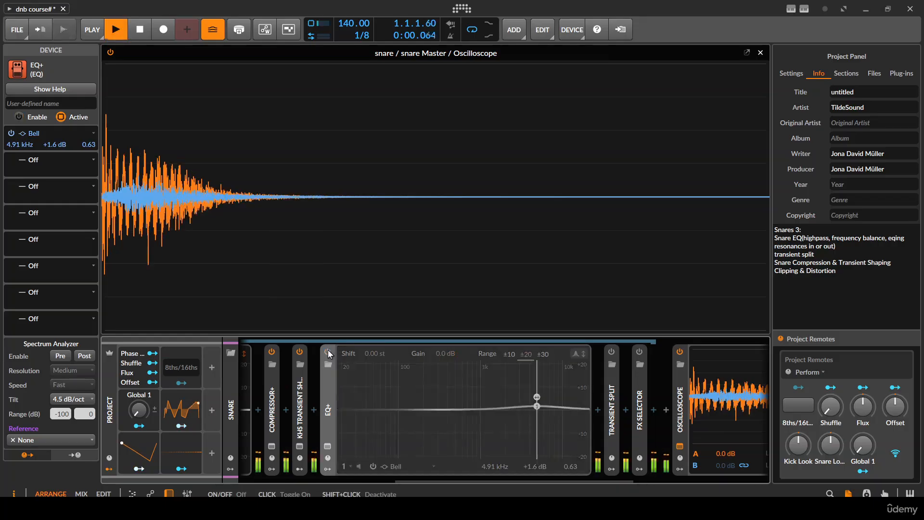
left_click(328, 351)
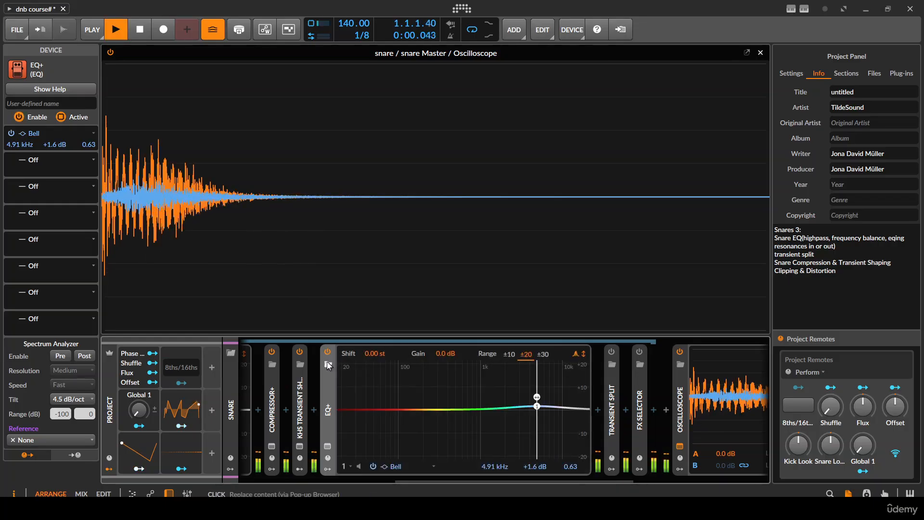
double_click(324, 385)
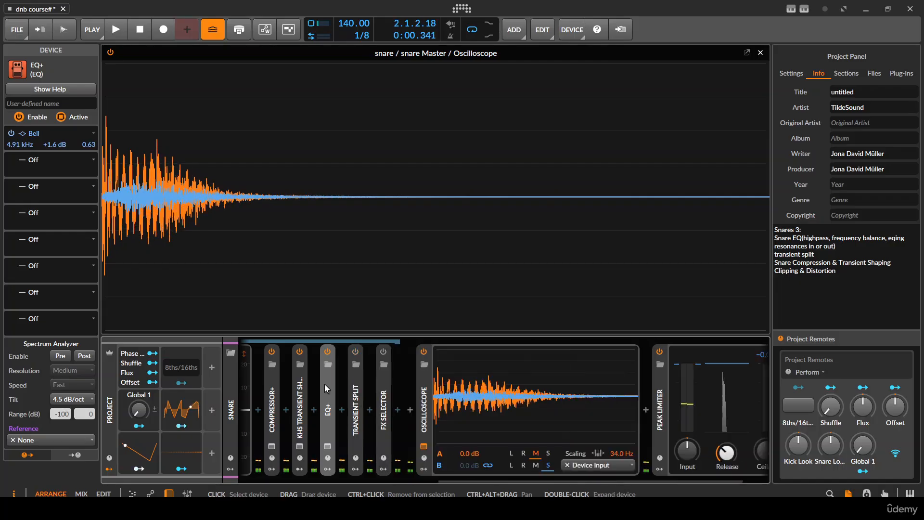
- Expand Transient Split in the snare chain, check its Transients chain, and enable the device
double_click(356, 399)
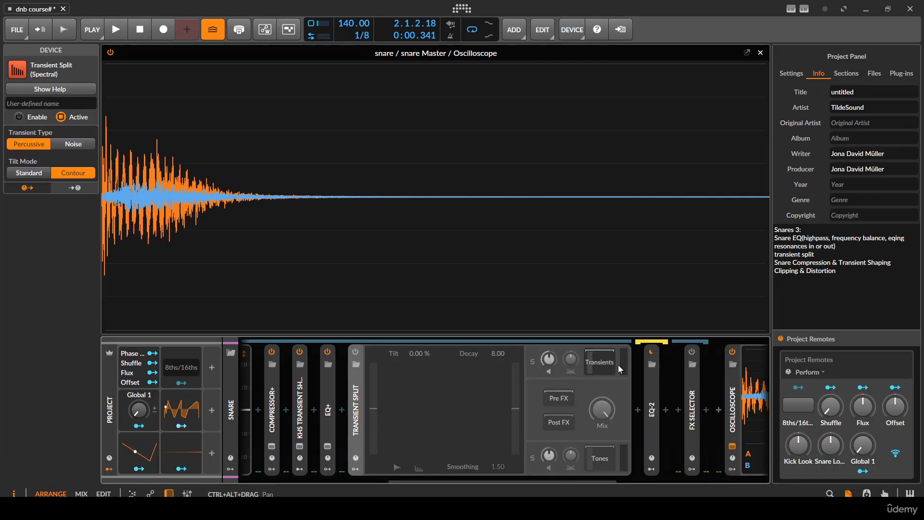
left_click(601, 363)
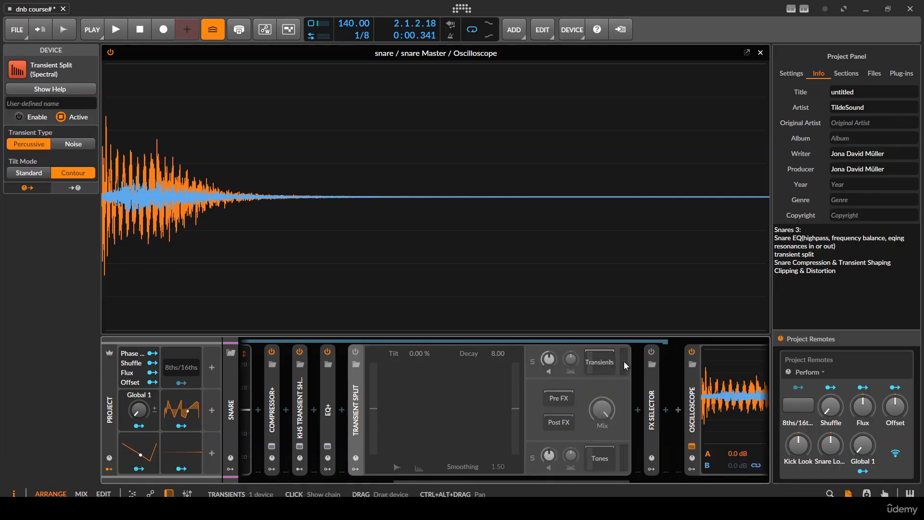
left_click(356, 353)
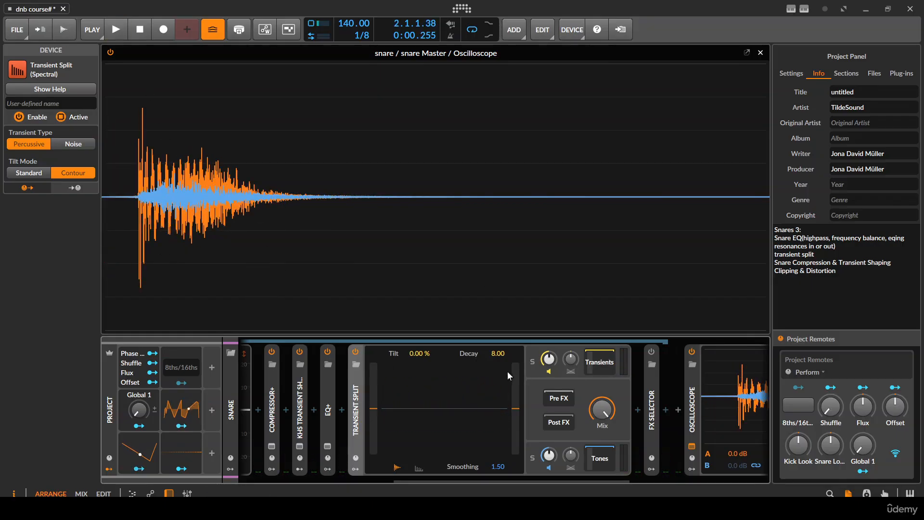
- Solo the Transients part of Transient Split, show its chain and expand EQ-2 to audition it
left_click(533, 362)
left_click(604, 362)
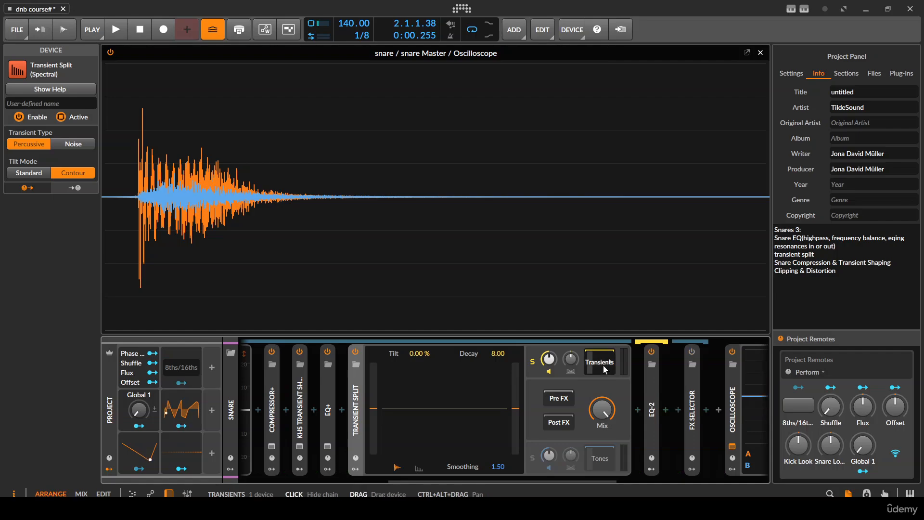
double_click(609, 380)
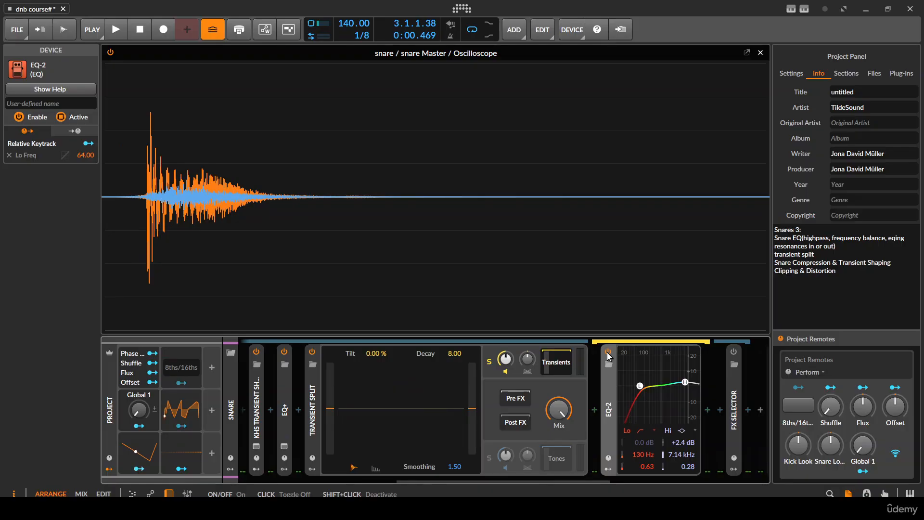
- Solo the Tones part, show its chain and compare it with EQ+ bypassed and enabled, leaving EQ+ on
left_click(489, 458)
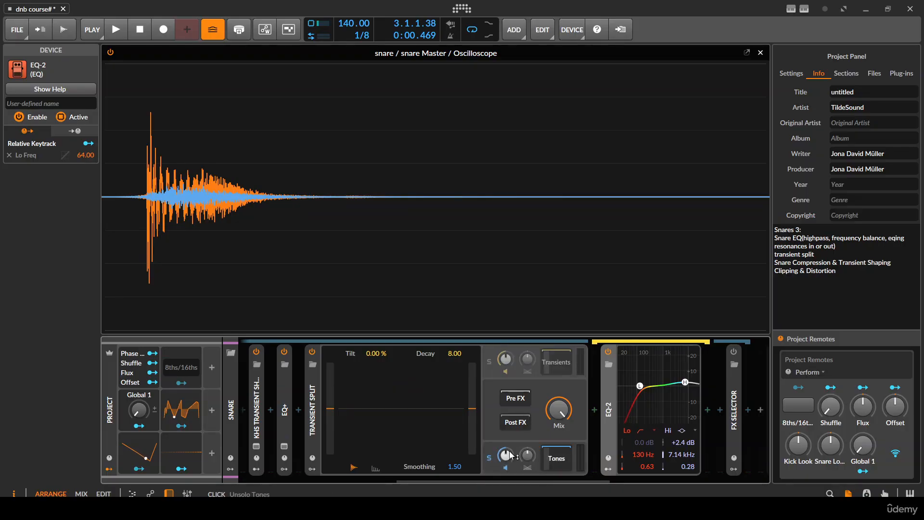
left_click(553, 459)
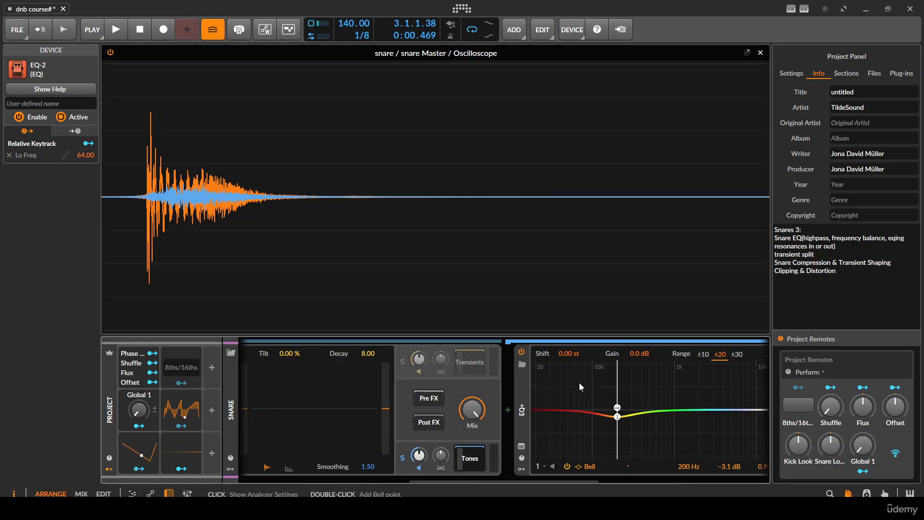
key("space")
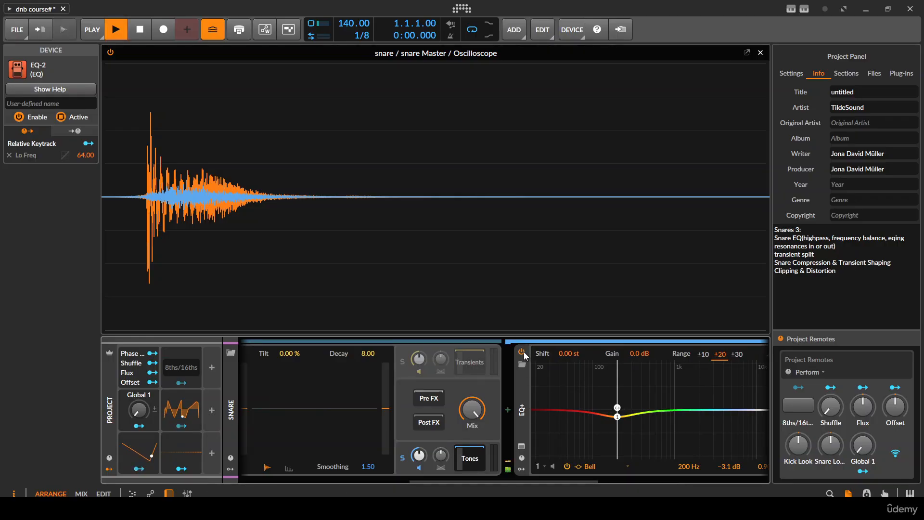
left_click(522, 352)
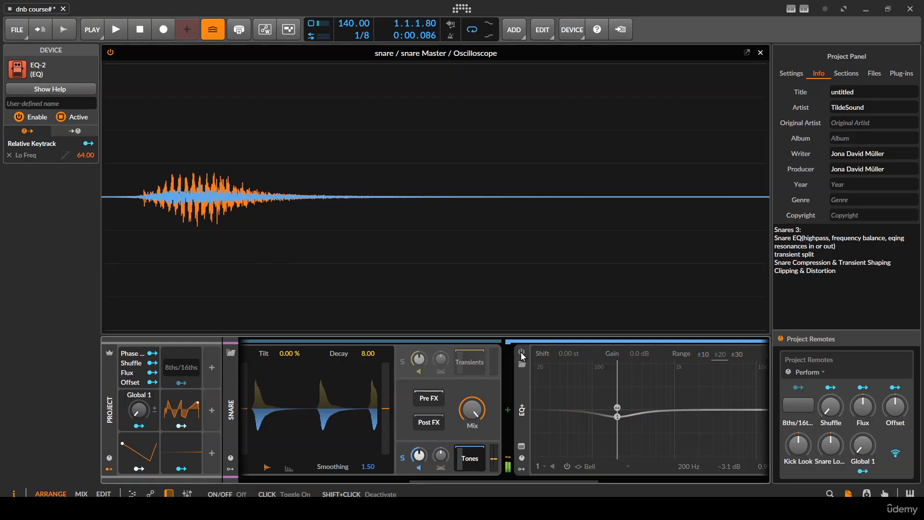
left_click(522, 353)
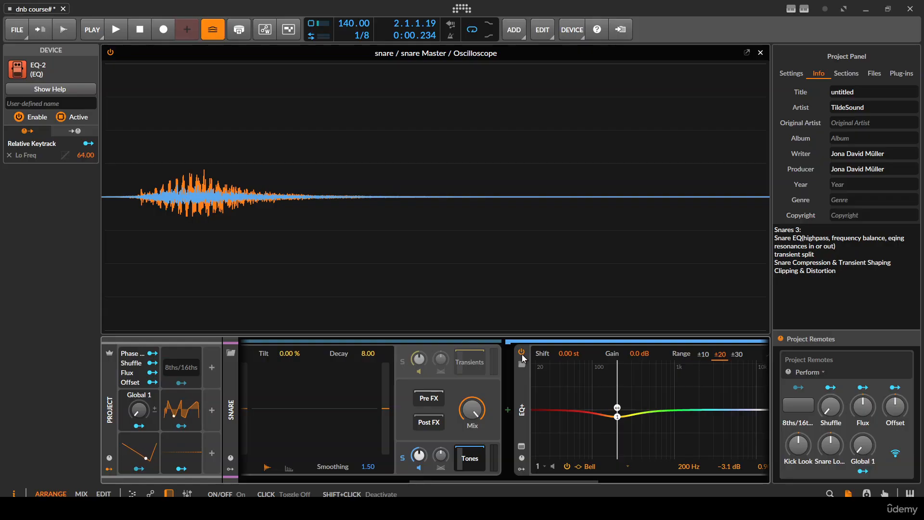
key("space")
left_click(521, 352)
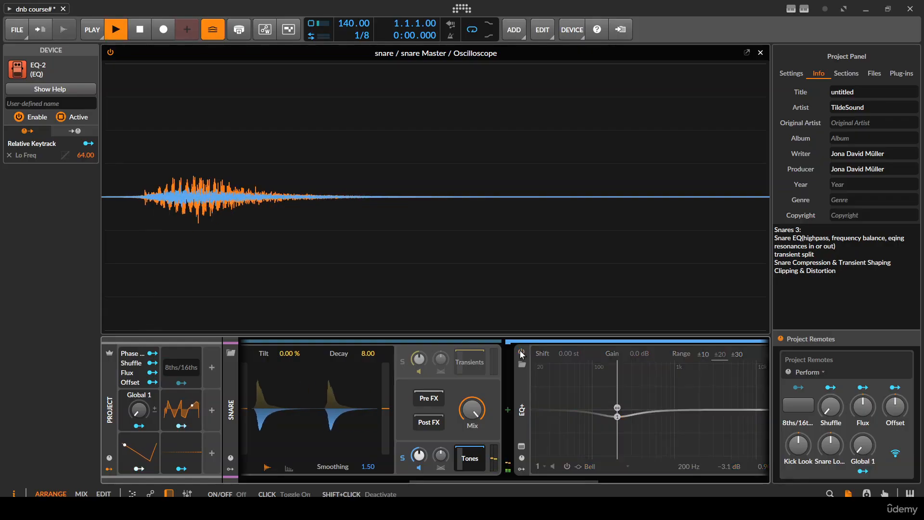
left_click(521, 352)
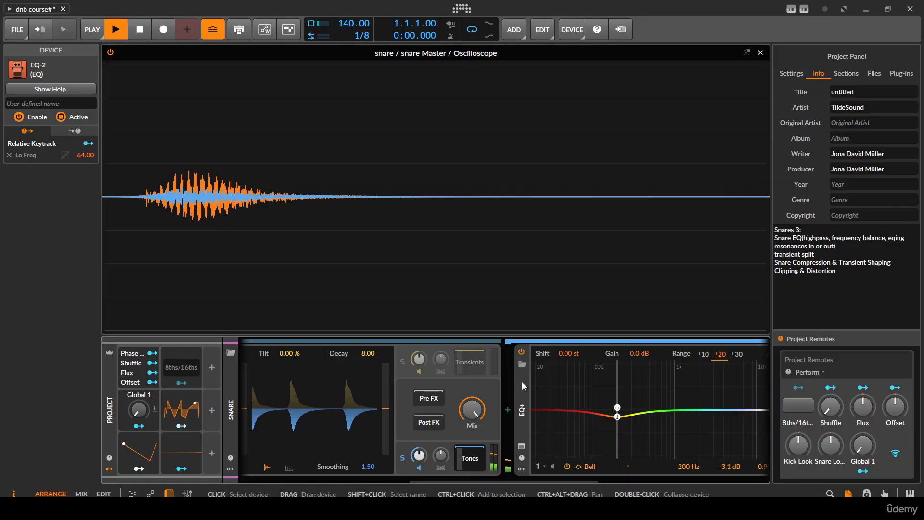
key("space")
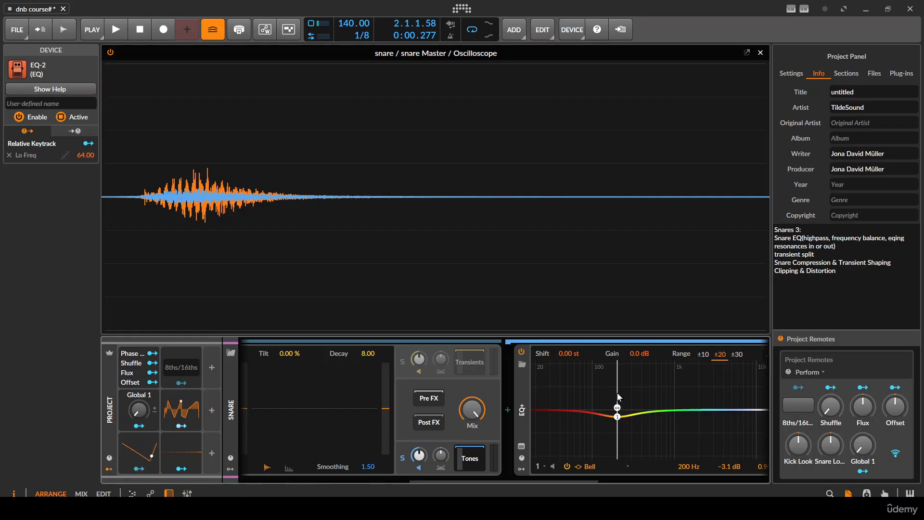
- Audition only the 200 Hz bell band of the Tones EQ+ during playback
left_click_drag(618, 407, 617, 407)
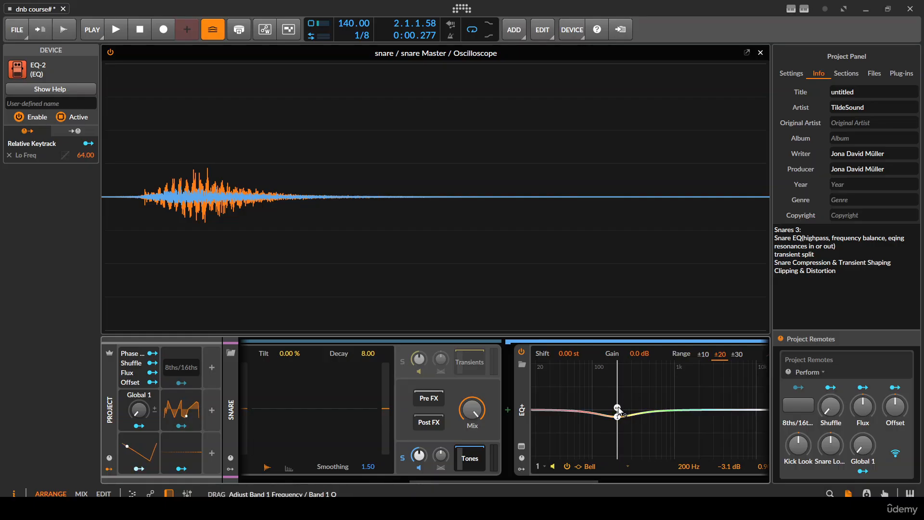
key("space")
key("space")
key("space")
key("space")
key("space")
key("space")
key("space")
key("space")
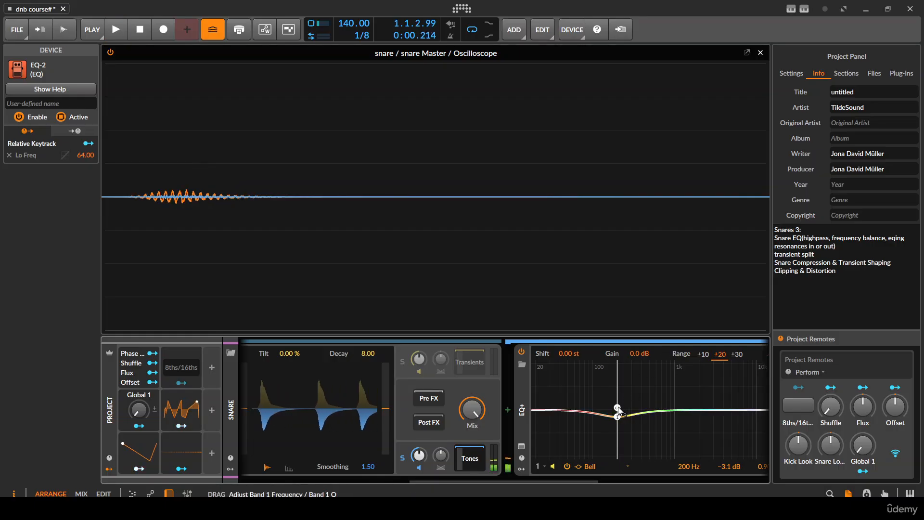
key("space")
- Unsolo the Tones part and collapse the Transient Split device
left_click(402, 457)
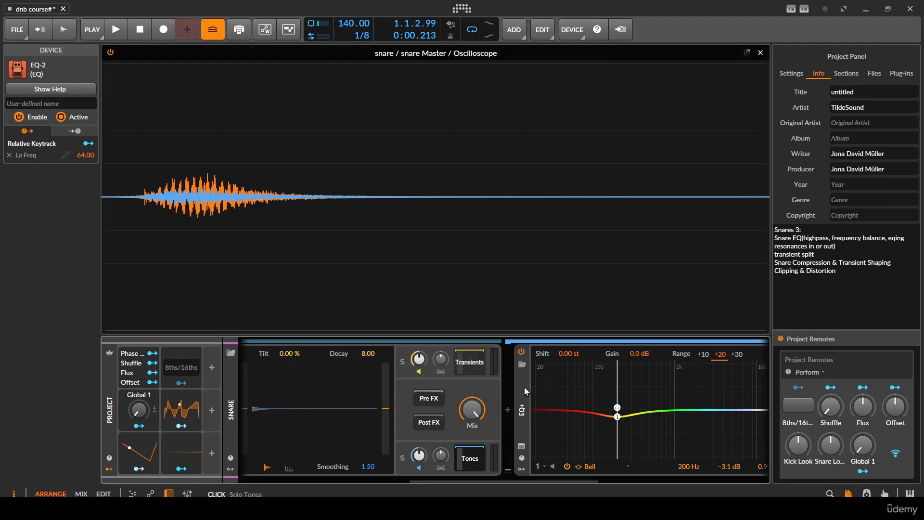
scroll(367, 398, "up", 3)
double_click(358, 402)
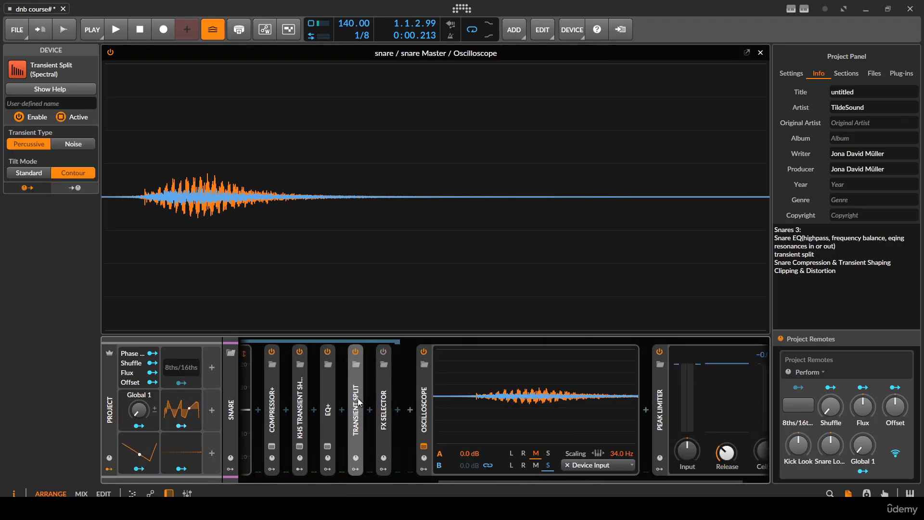
- Compare the snare with Transient Split bypassed and enabled, leaving it enabled
key("space")
left_click(356, 351)
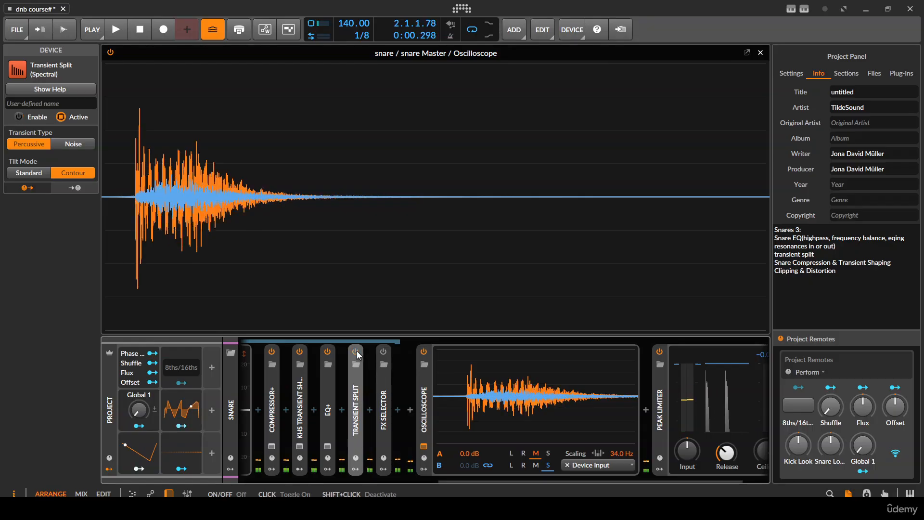
left_click(355, 352)
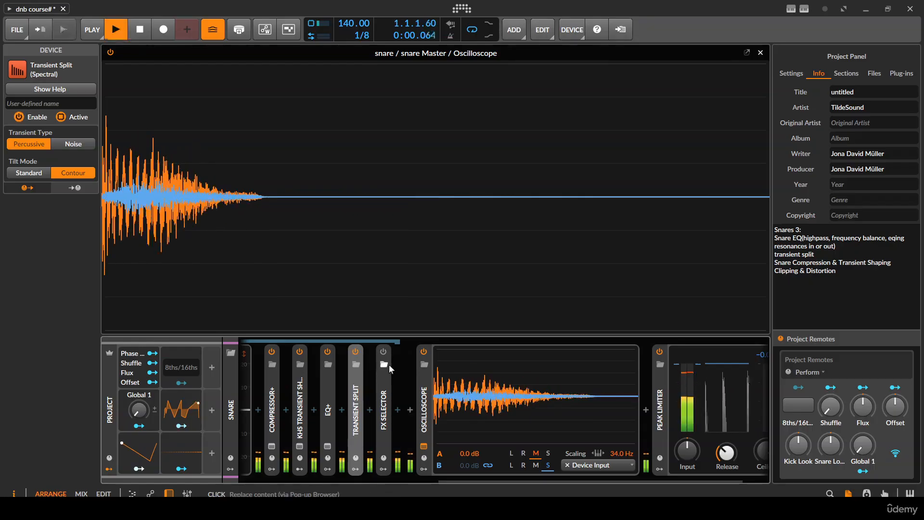
key("space")
key("space")
key("space")
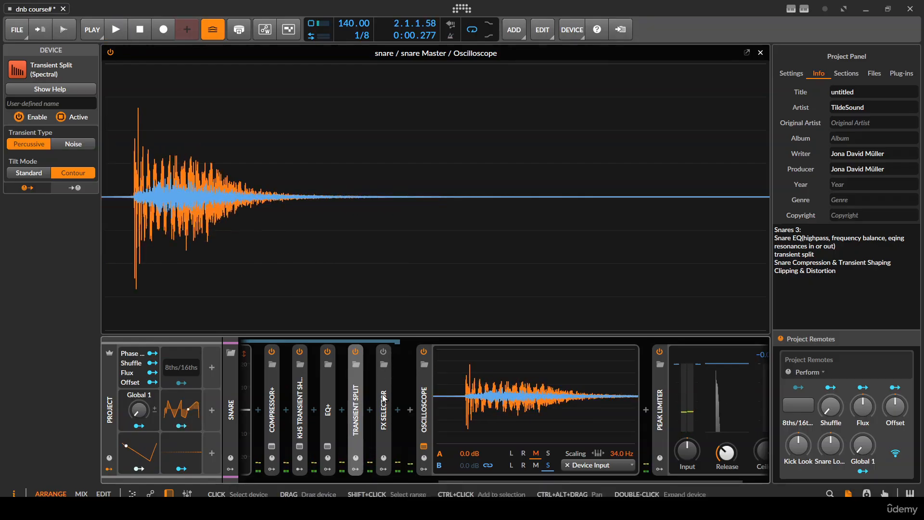
- Expand the FX Selector, move the Over device out of it into the snare chain, and delete the FX Selector
double_click(384, 398)
scroll(428, 379, "right", 2)
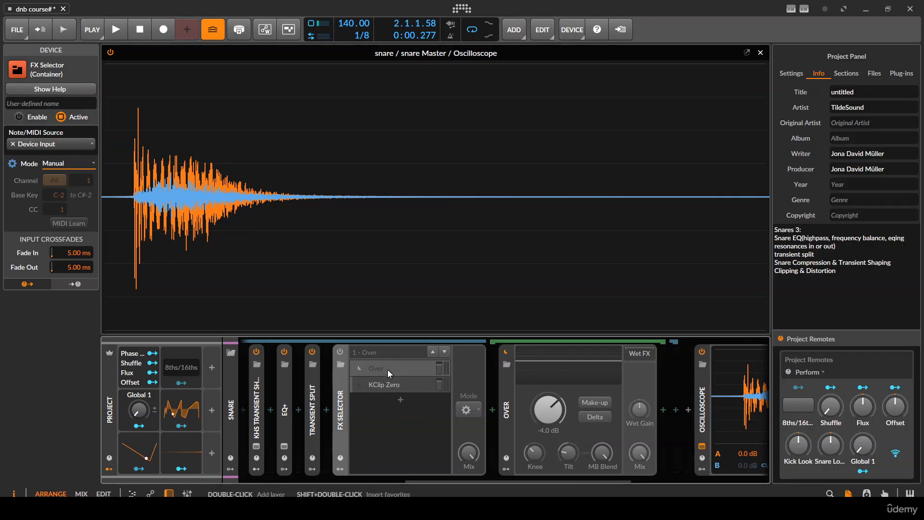
left_click_drag(407, 367, 342, 395)
left_click(510, 399)
key("Delete")
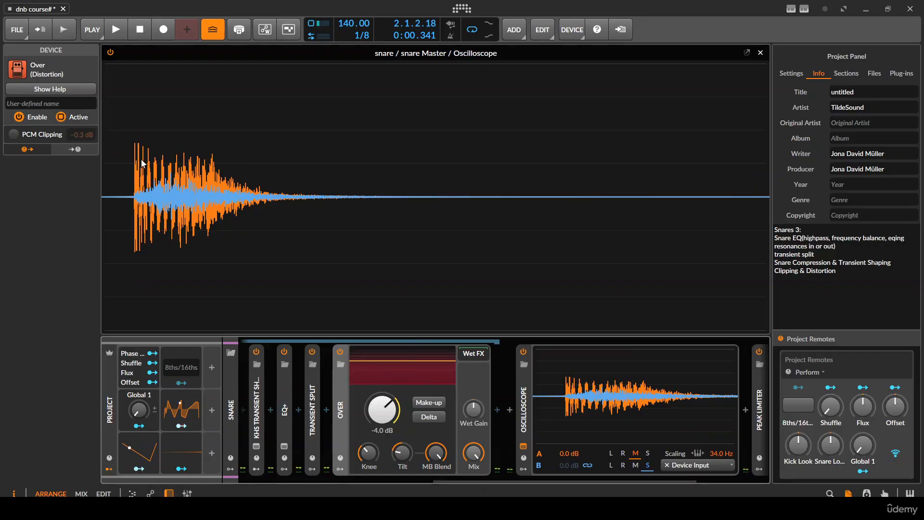
- Audition the snare through Over without and with Make-up gain
key("space")
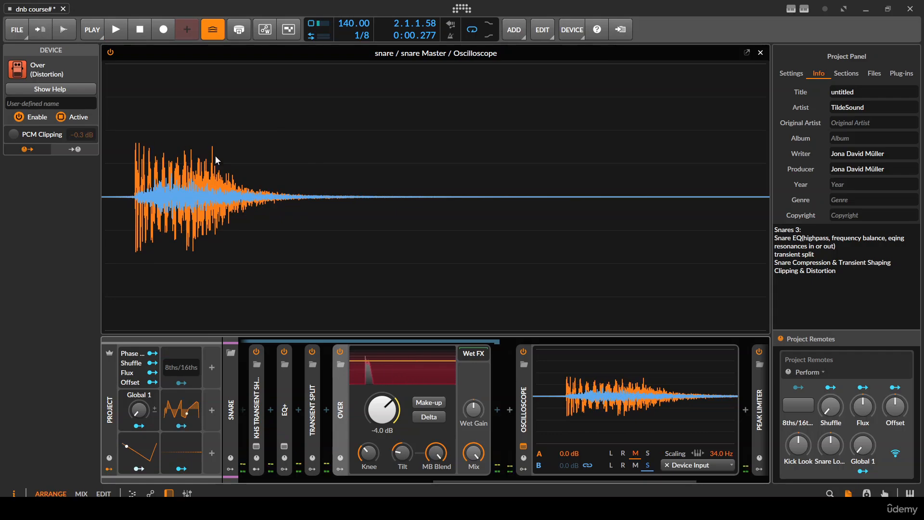
left_click(426, 404)
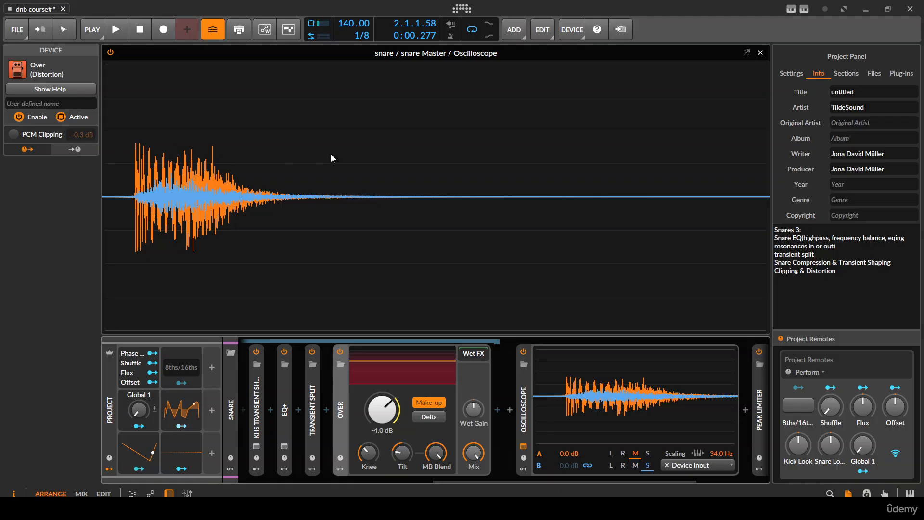
key("space")
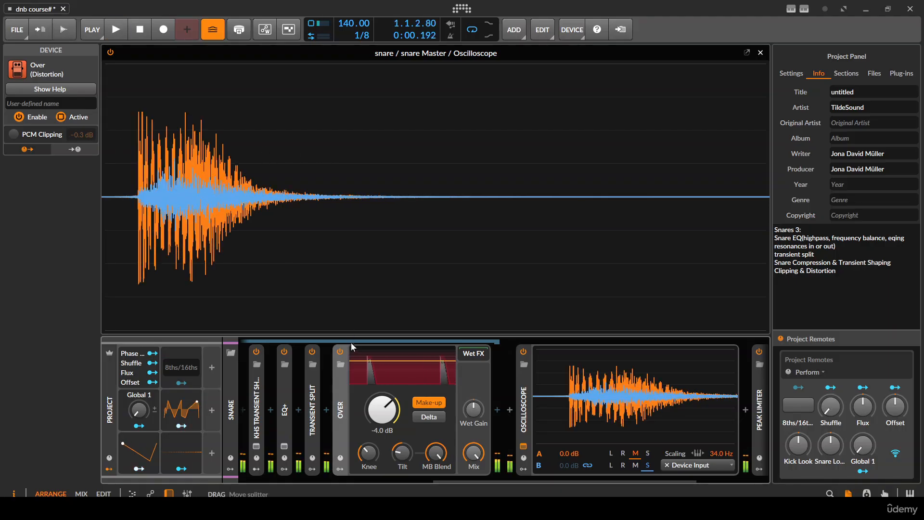
key("space")
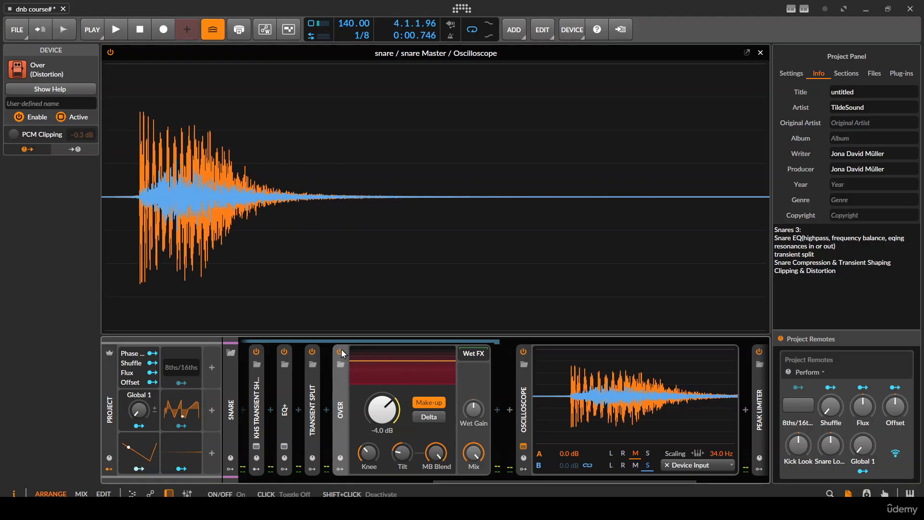
- Turn off Over's Make-up gain and compare the snare with Over bypassed and enabled
left_click(428, 402)
left_click(340, 353)
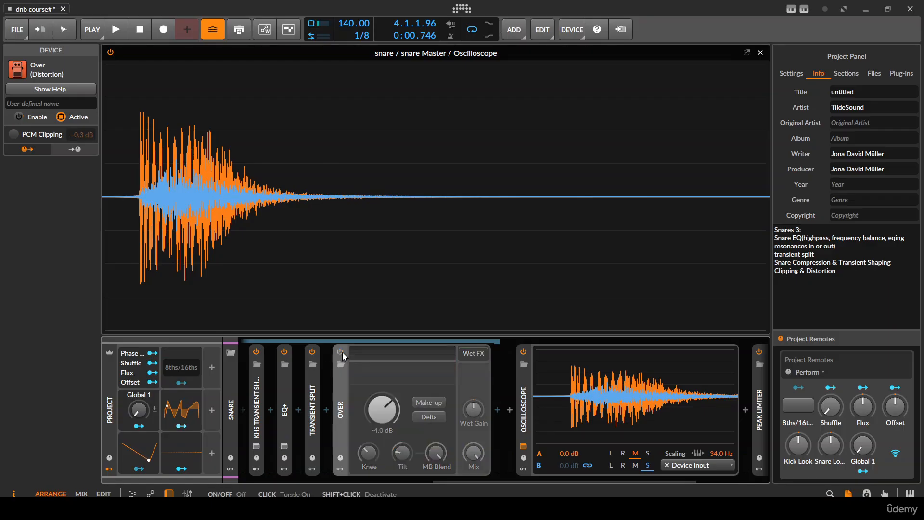
key("space")
key("space")
left_click(340, 353)
key("space")
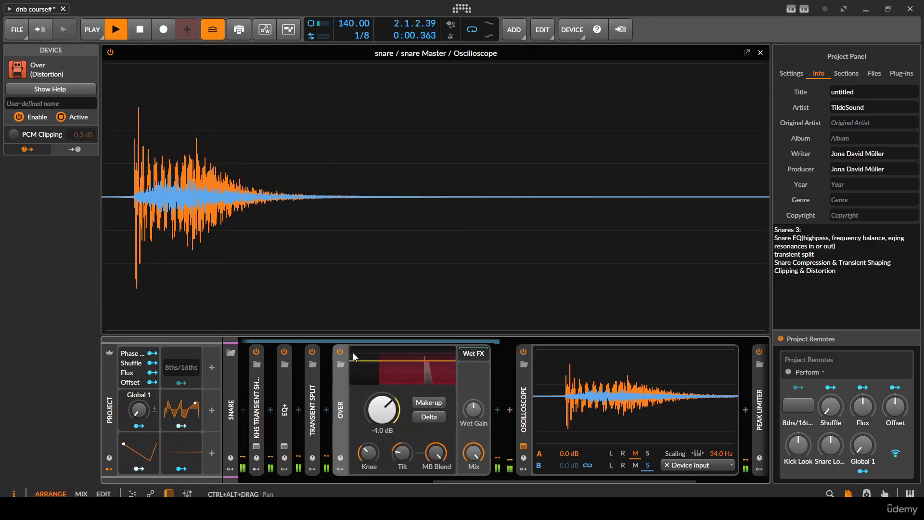
- Turn on Over's Make-up gain and compare the level-compensated snare with Over bypassed and enabled
left_click(424, 403)
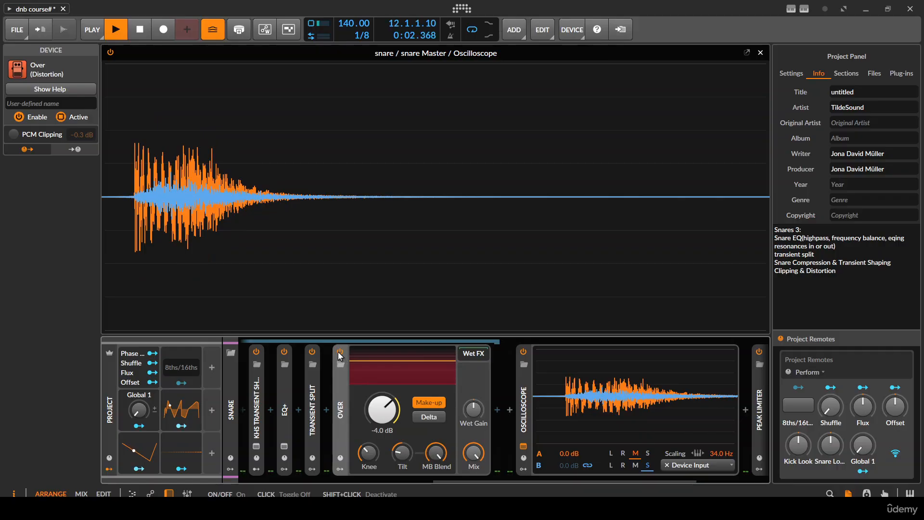
left_click(339, 353)
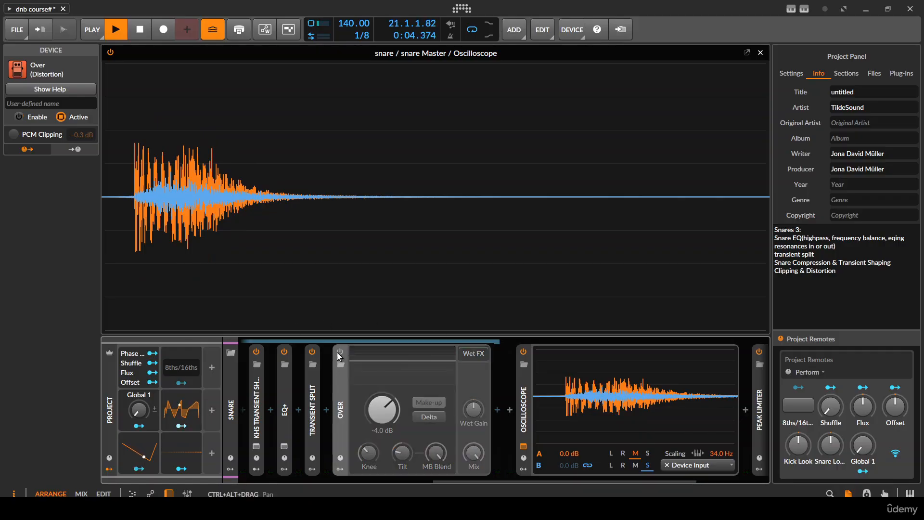
key("space")
key("space")
key("space")
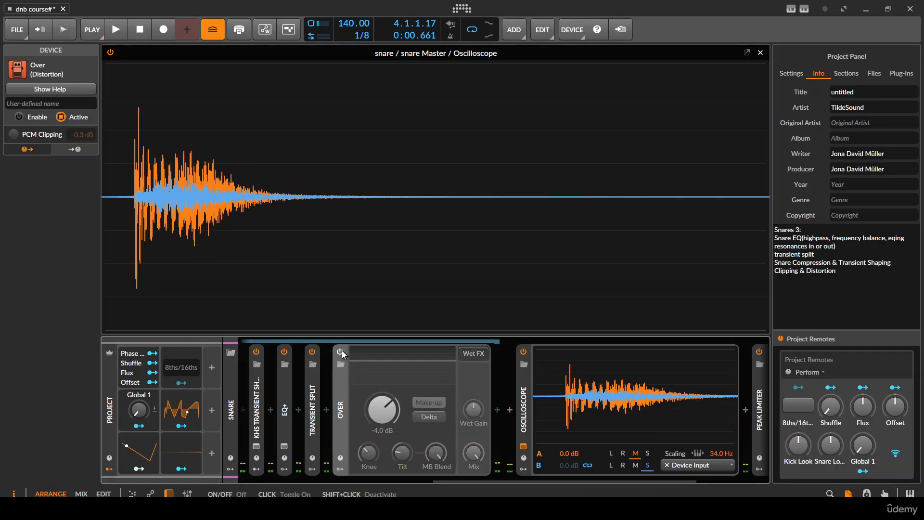
left_click(340, 353)
key("space")
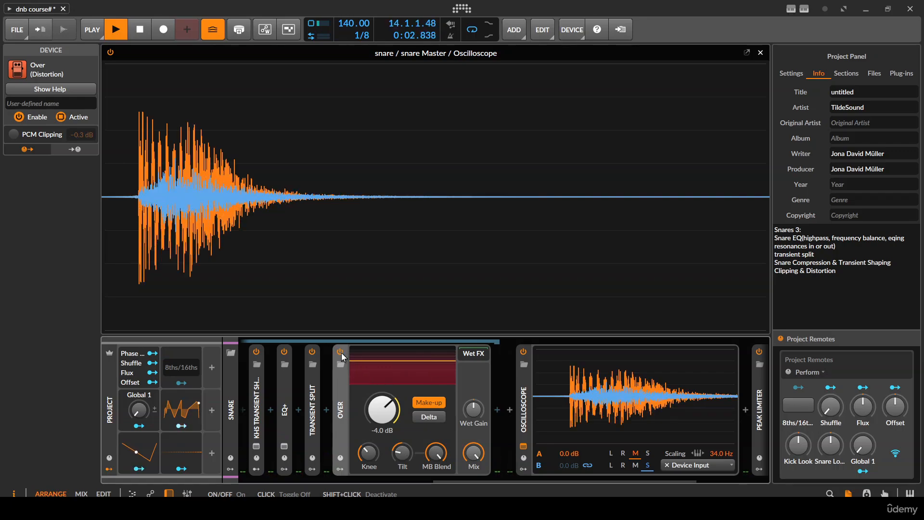
key("space")
key("space")
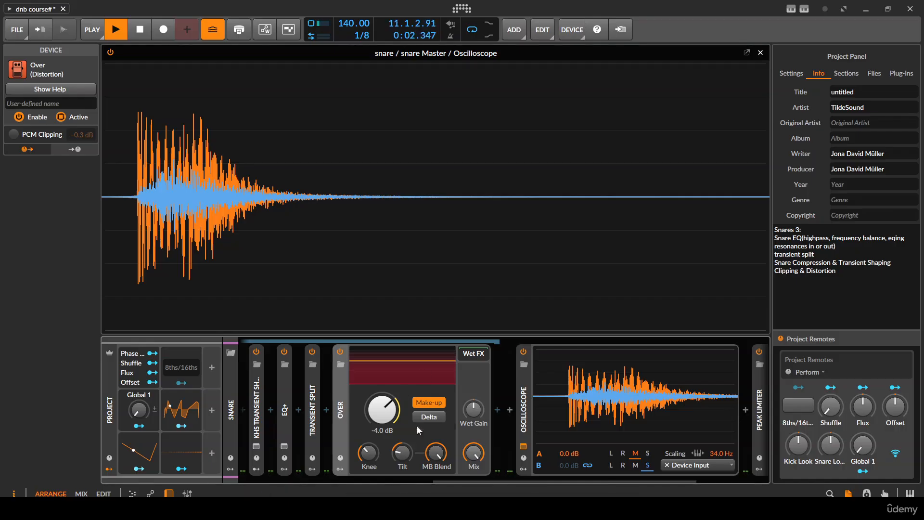
- Turn off Make-up on Over and collapse the device in the snare chain
left_click(420, 403)
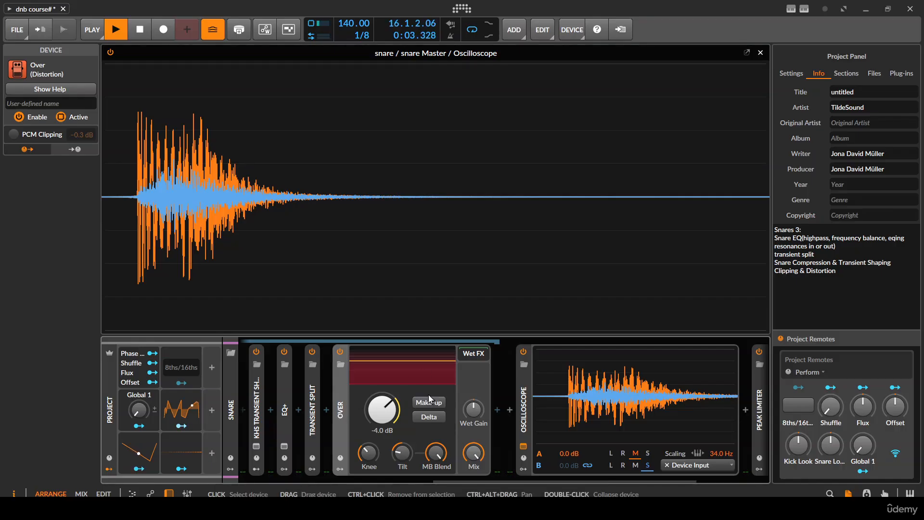
double_click(340, 406)
scroll(365, 394, "up", 1)
scroll(366, 394, "down", 1)
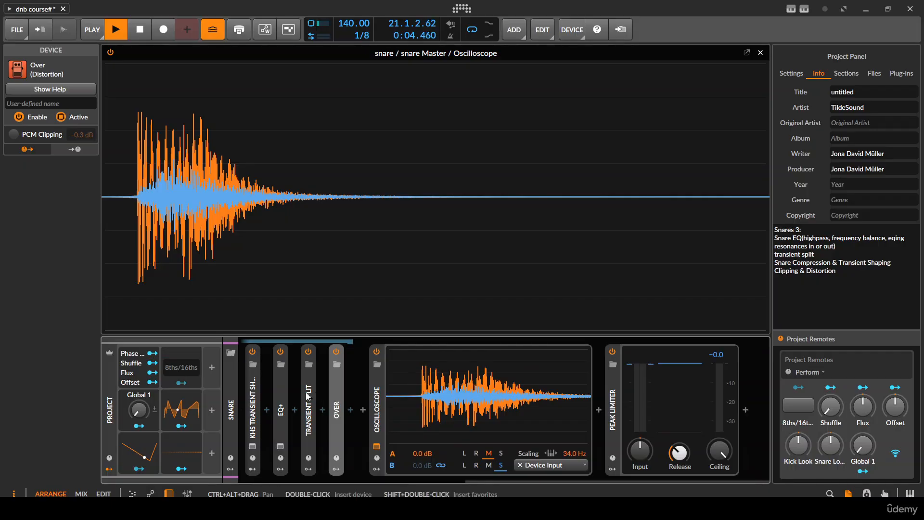
- Collapse the panner+ chain and close the enlarged oscilloscope to return to the snare track in the arrangement
left_click(280, 365)
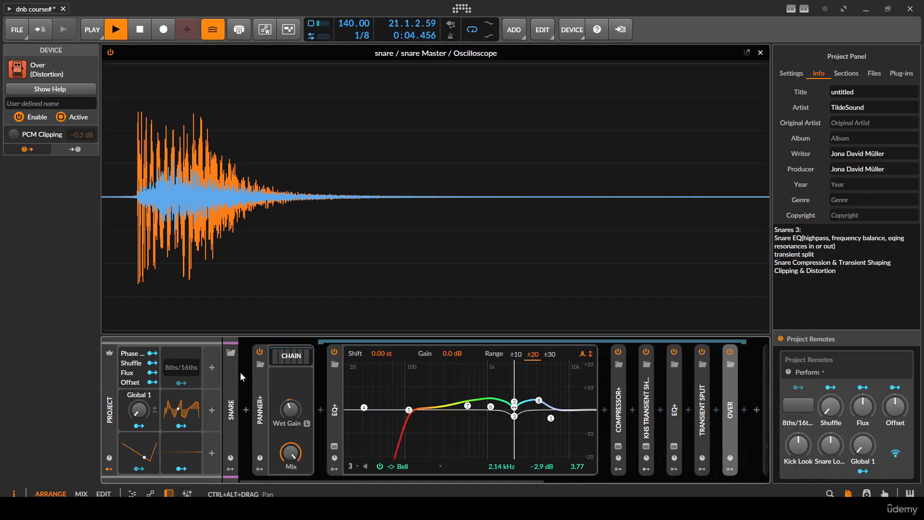
left_click(292, 356)
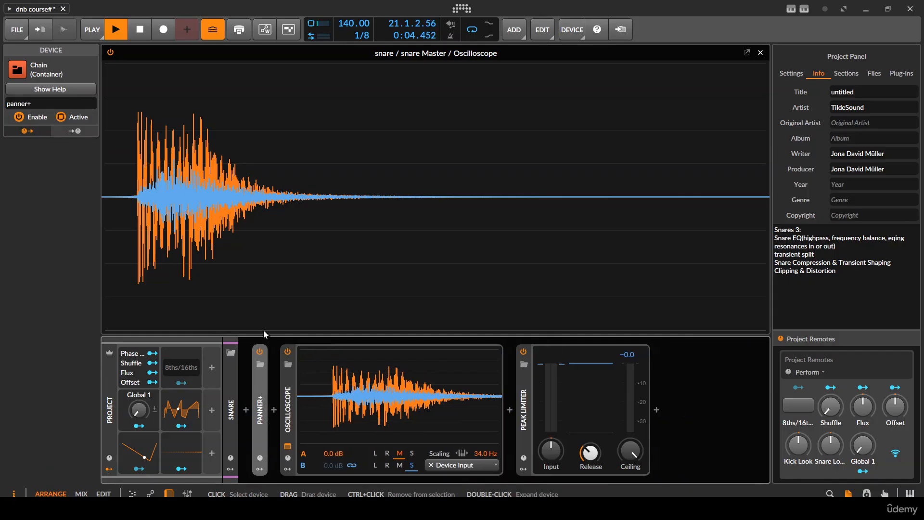
key("Escape")
scroll(284, 159, "down", 1)
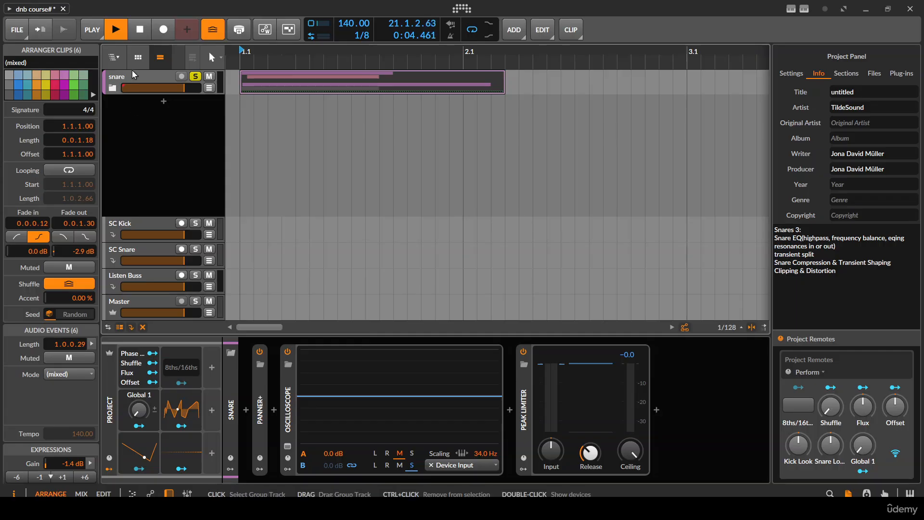
left_click(146, 129)
- Switch to OBS to check the running recording and return to the Bitwig Studio project
left_click(292, 508)
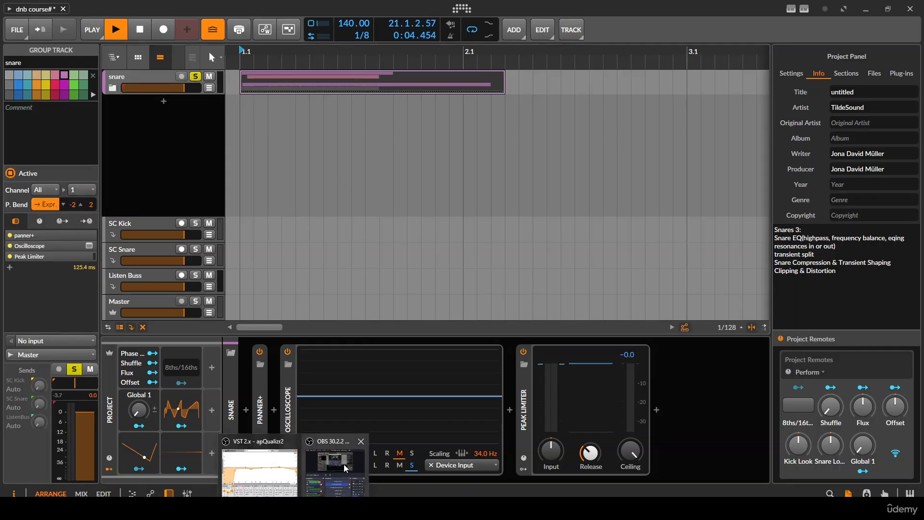
left_click(344, 466)
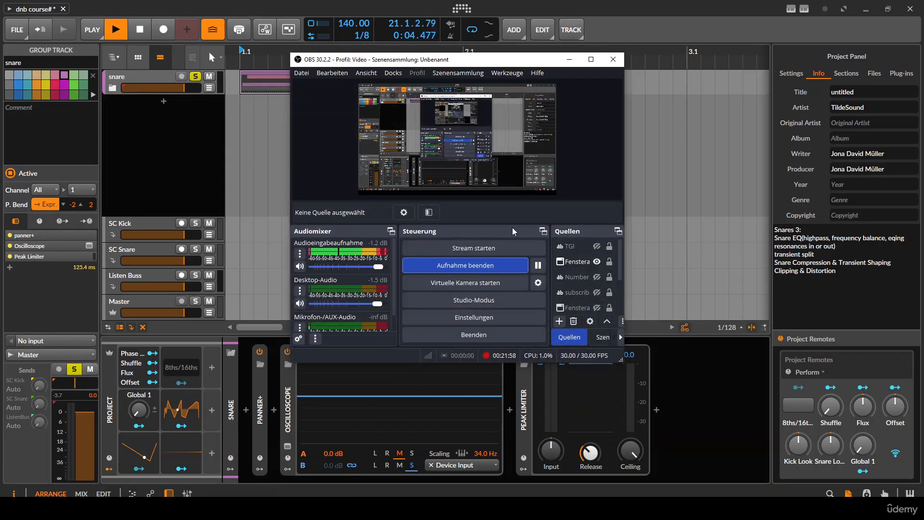
left_click(162, 80)
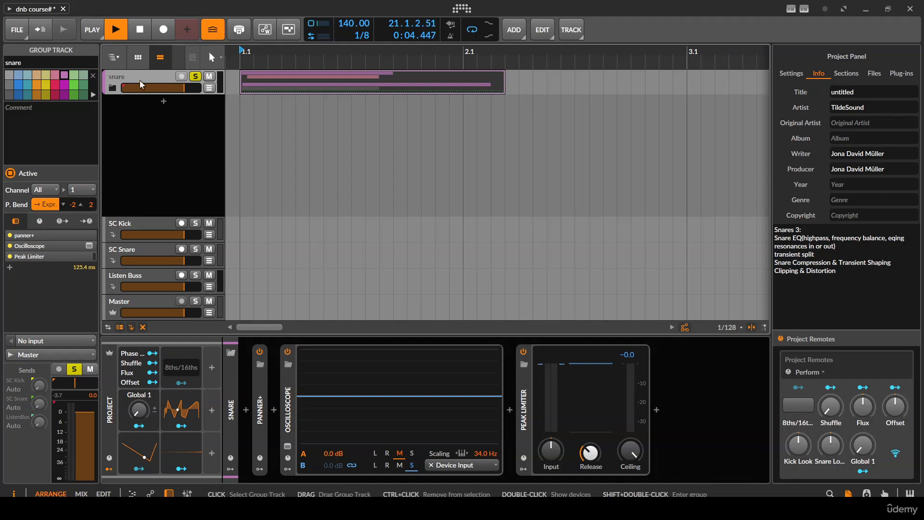
- Expand the panner+ chain on the snare track and unfold the Over device inside it
left_click(259, 400)
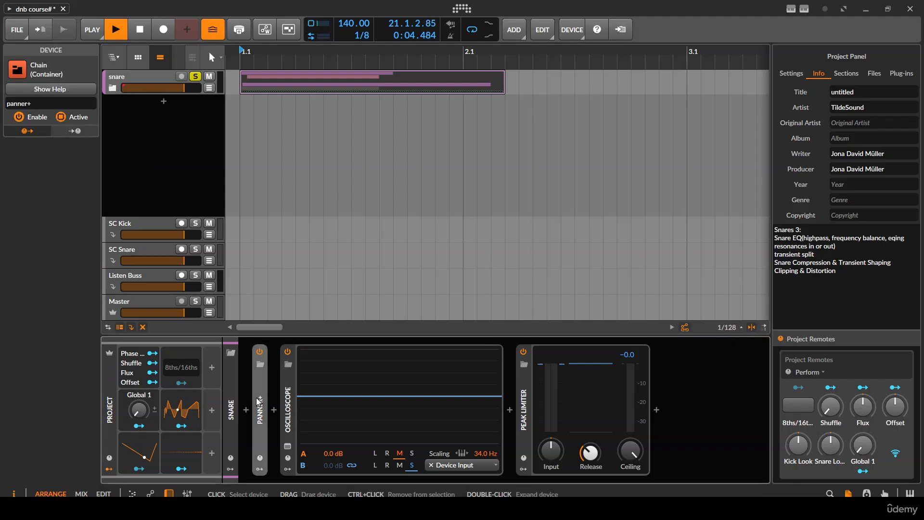
double_click(259, 401)
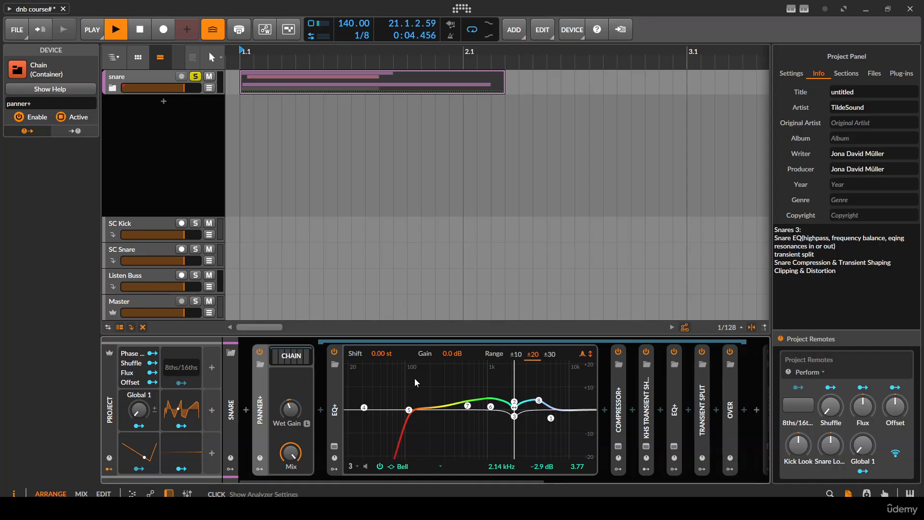
scroll(634, 418, "right", 2)
double_click(642, 409)
scroll(664, 439, "right", 2)
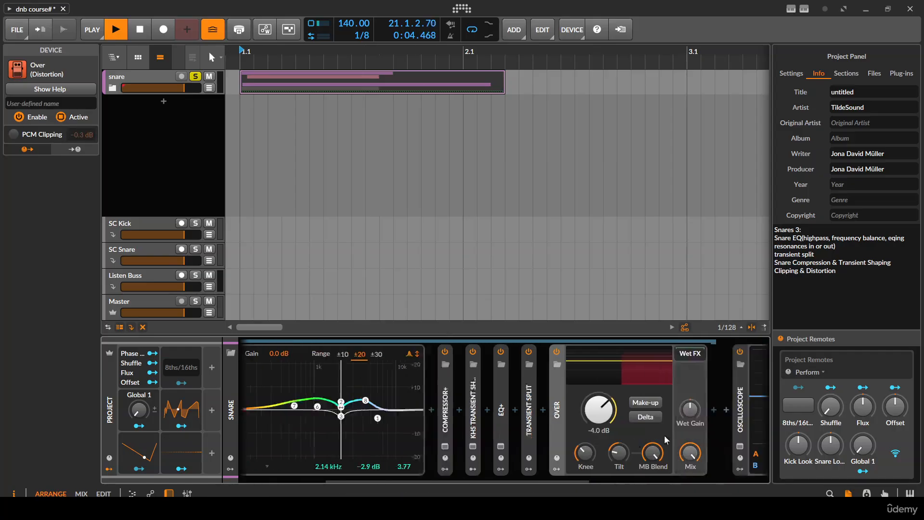
scroll(666, 439, "right", 2)
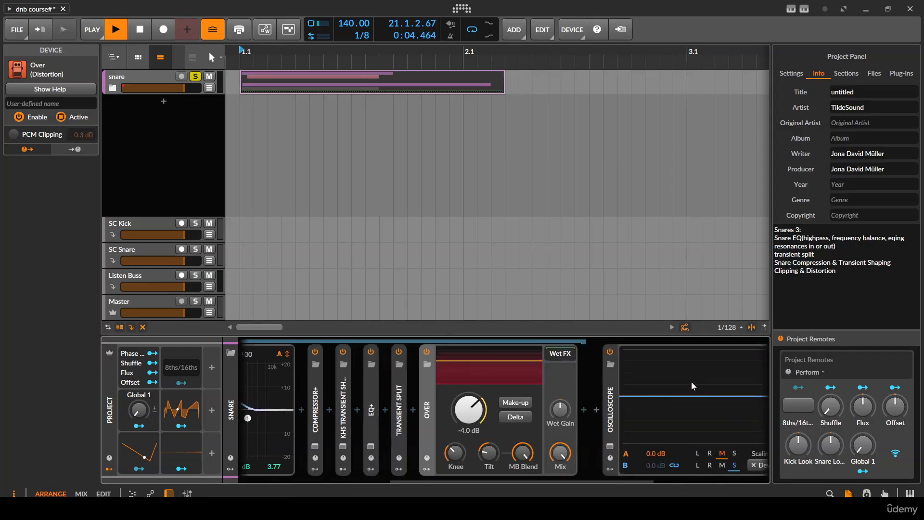
- Play the snare and inspect its waveform in the enlarged oscilloscope, finishing back in the arrangement
left_click(611, 447)
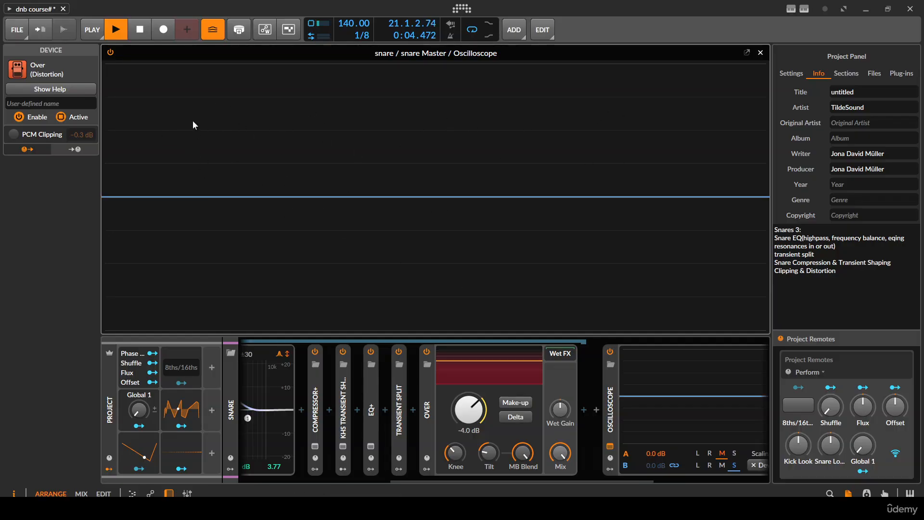
key("space")
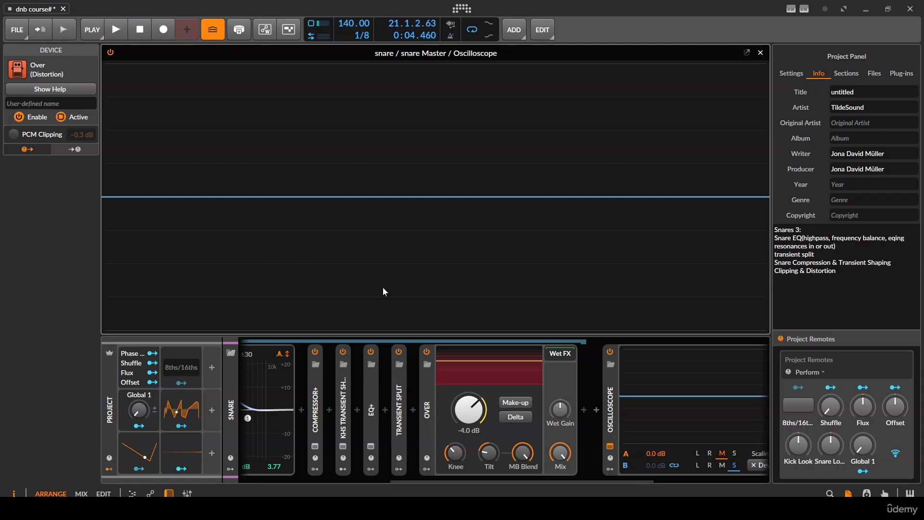
key("space")
key("space")
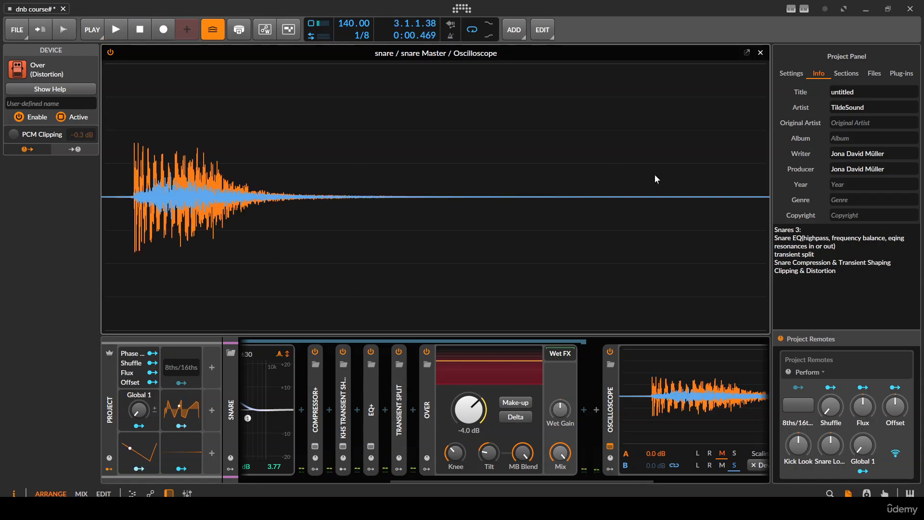
left_click(747, 53)
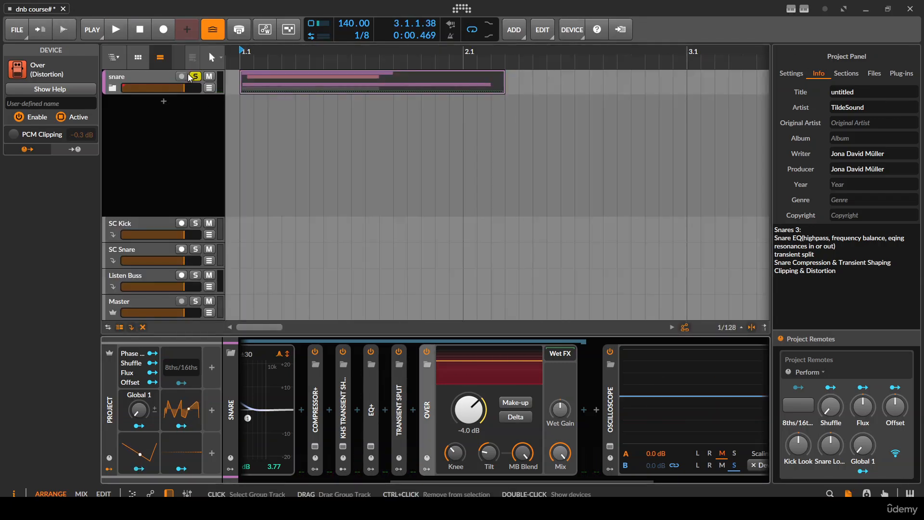
scroll(241, 88, "up", 3)
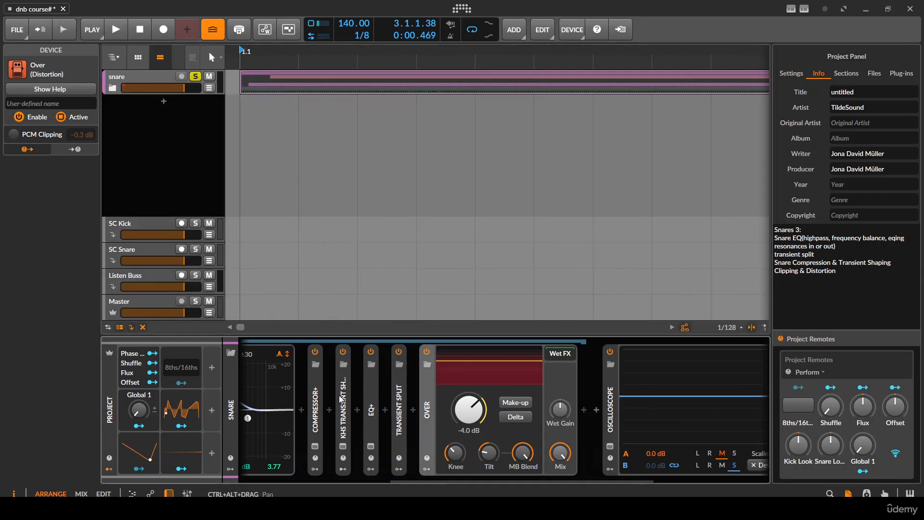